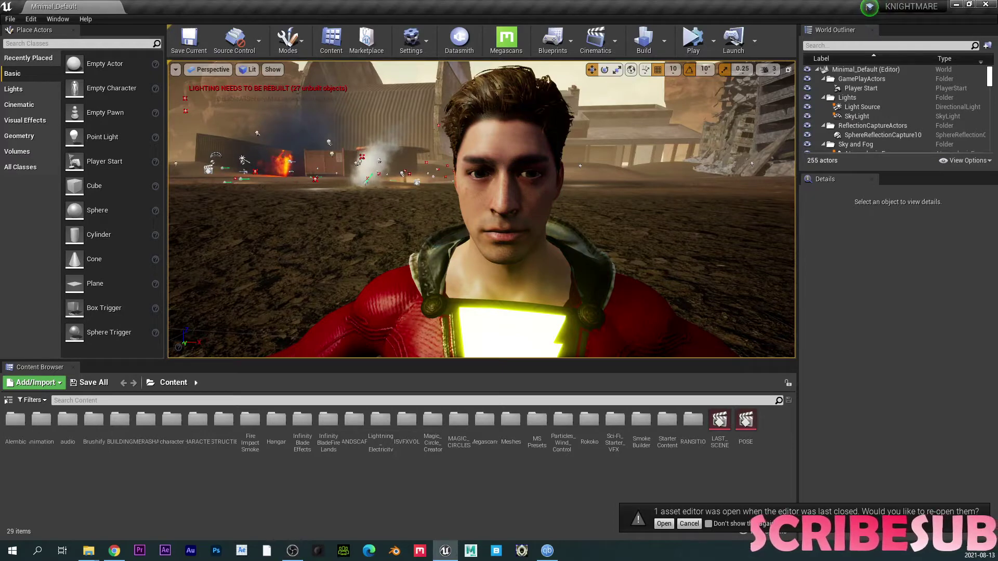
Locate the Shazam character's asset in the RIG folder and open the Shazam_Rig control rig for editing.
{"action": "left_click", "coordinate": [503, 171]}
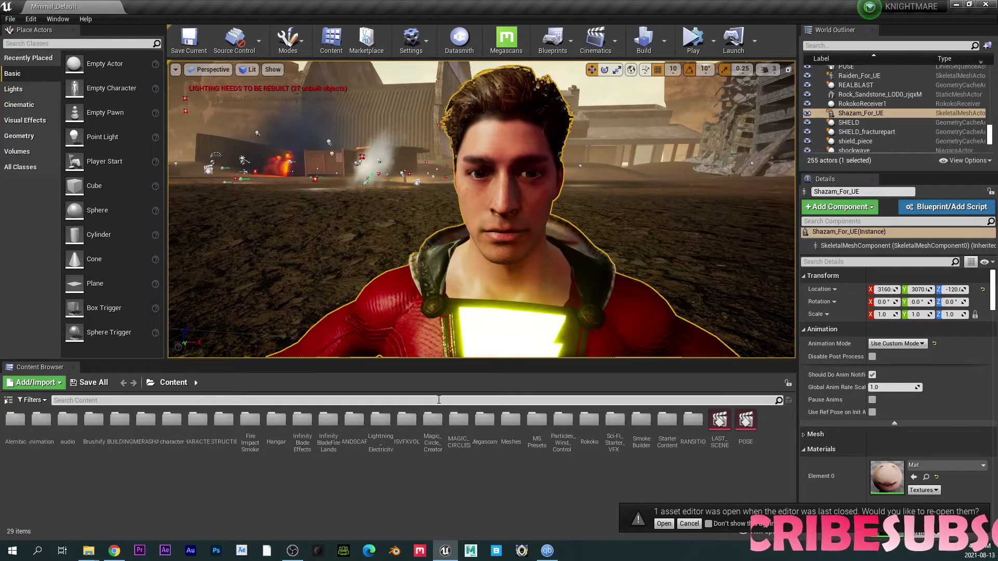
{"action": "key", "text": "ctrl+b"}
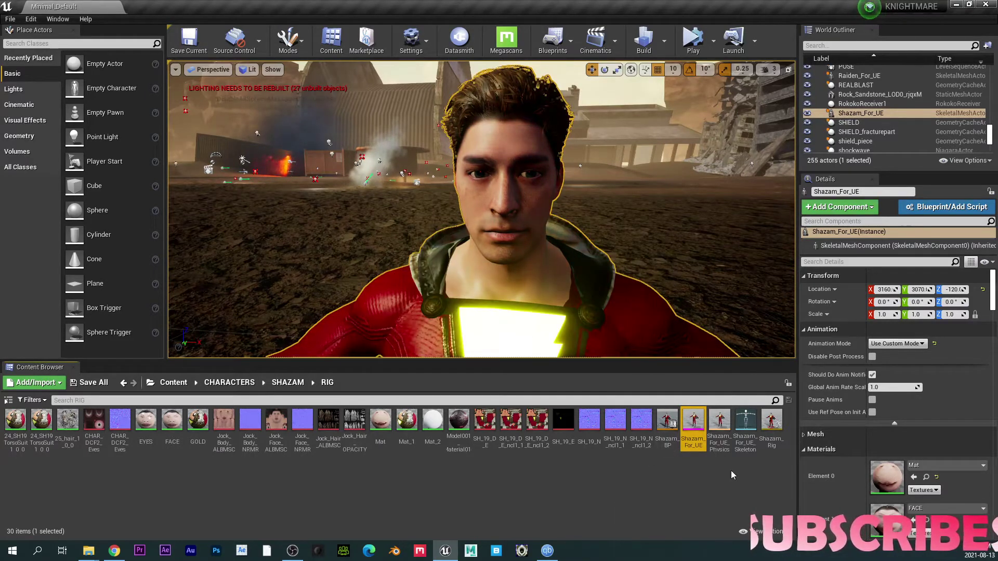
{"action": "left_click", "coordinate": [771, 422]}
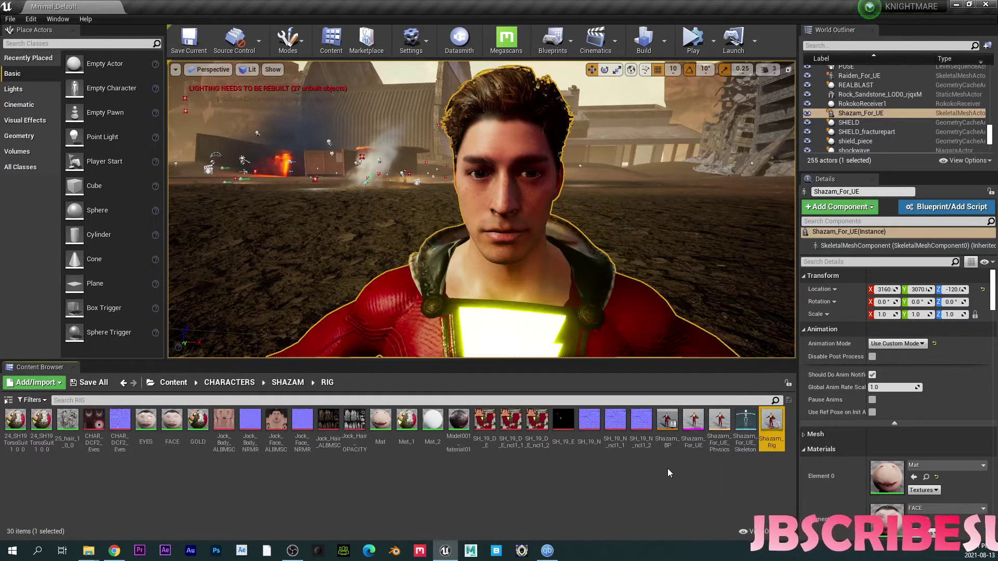
{"action": "left_click", "coordinate": [712, 482]}
{"action": "left_click", "coordinate": [763, 429]}
{"action": "double_click", "coordinate": [761, 427]}
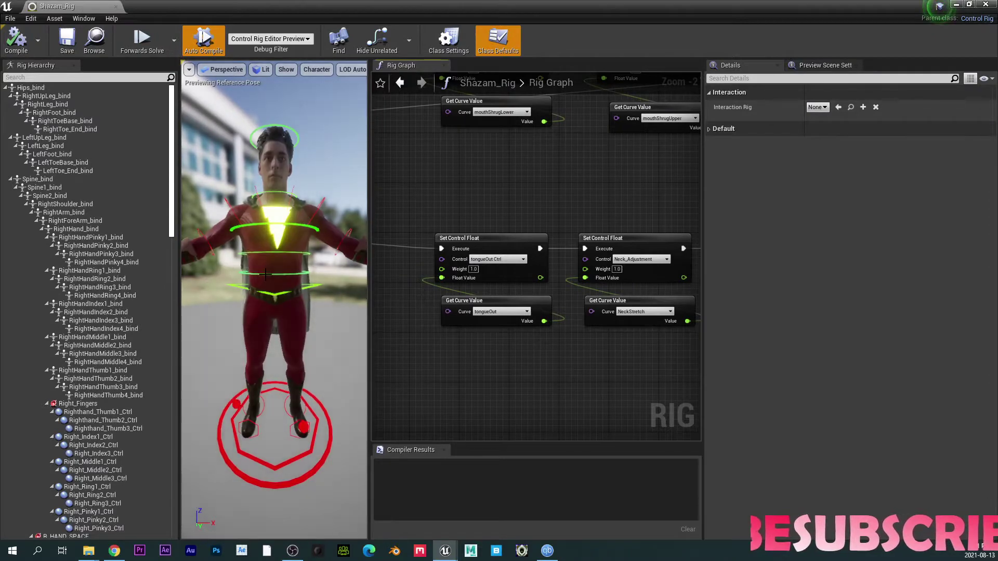
Inspect the Head_Ctrl control and the Head_bind bone in the rig, including the transform commands available for Head_Ctrl.
{"action": "middle_click_drag", "start_coordinate": [257, 332], "coordinate": [258, 221]}
{"action": "scroll", "coordinate": [258, 333], "scroll_direction": "up", "scroll_amount": 3}
{"action": "scroll", "coordinate": [257, 333], "scroll_direction": "down", "scroll_amount": 1}
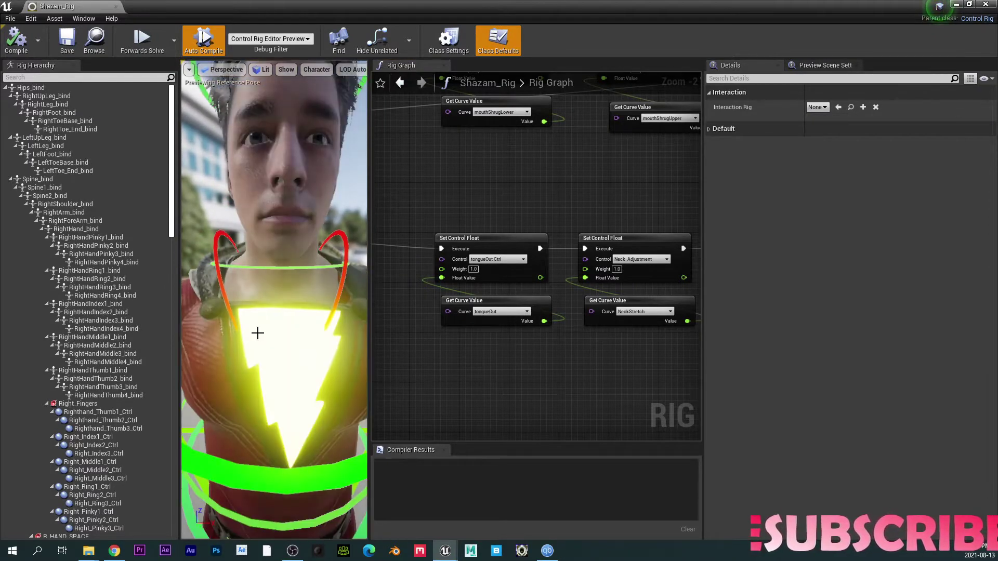
{"action": "scroll", "coordinate": [256, 368], "scroll_direction": "down", "scroll_amount": 2}
{"action": "scroll", "coordinate": [265, 363], "scroll_direction": "up", "scroll_amount": 1}
{"action": "scroll", "coordinate": [294, 263], "scroll_direction": "up", "scroll_amount": 3}
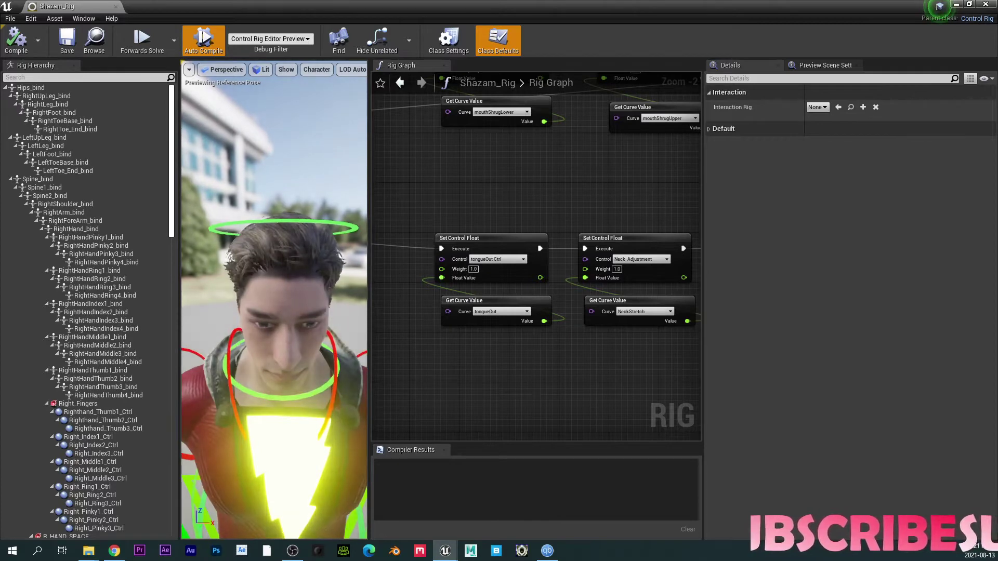
{"action": "left_click", "coordinate": [300, 223]}
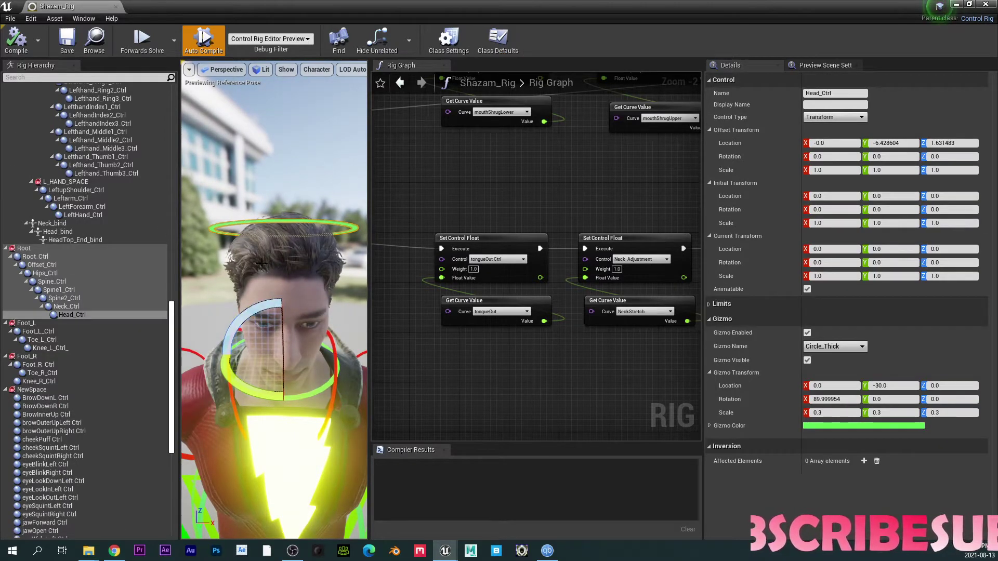
{"action": "left_click", "coordinate": [60, 232]}
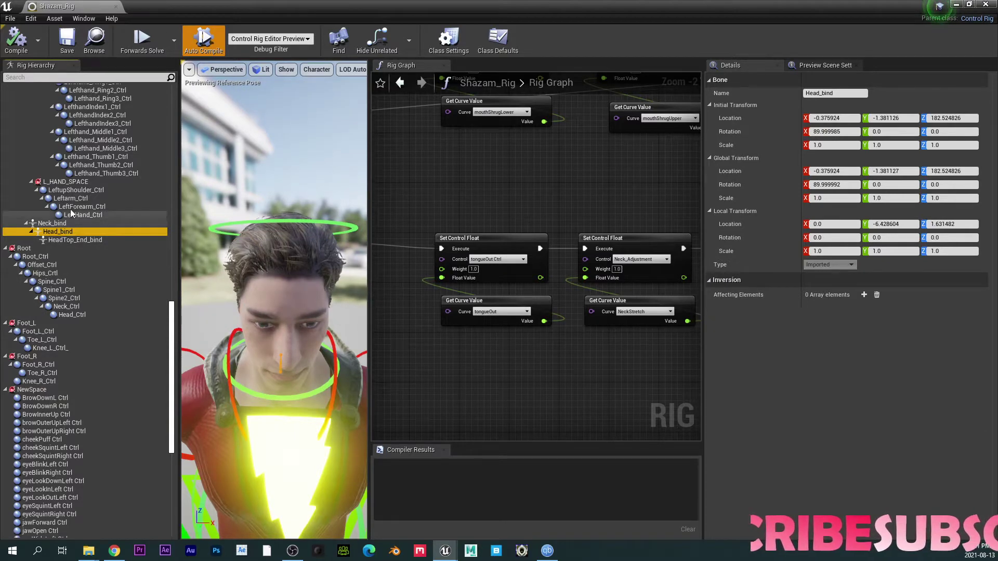
{"action": "left_click", "coordinate": [83, 315]}
{"action": "right_click", "coordinate": [73, 314]}
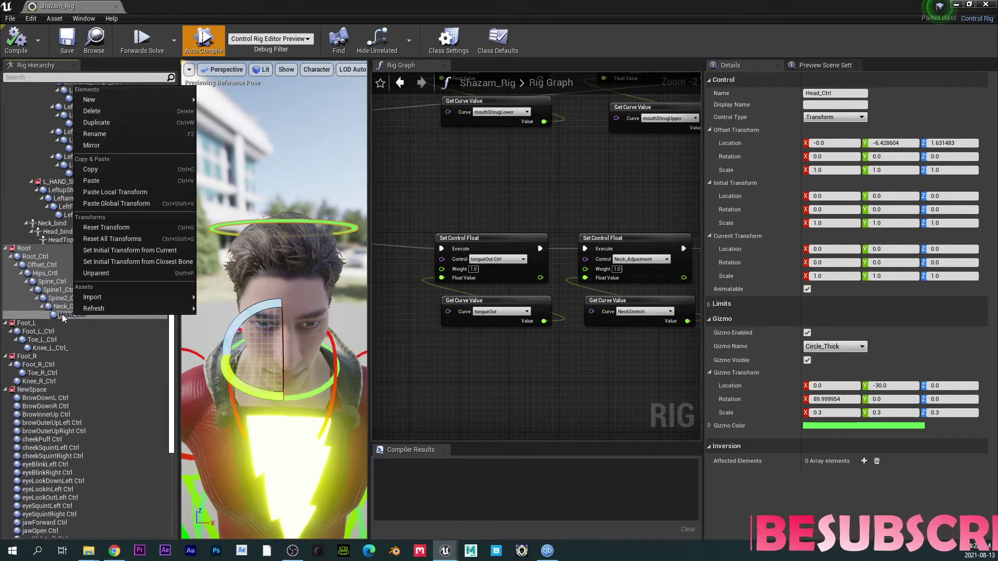
{"action": "left_click", "coordinate": [61, 314]}
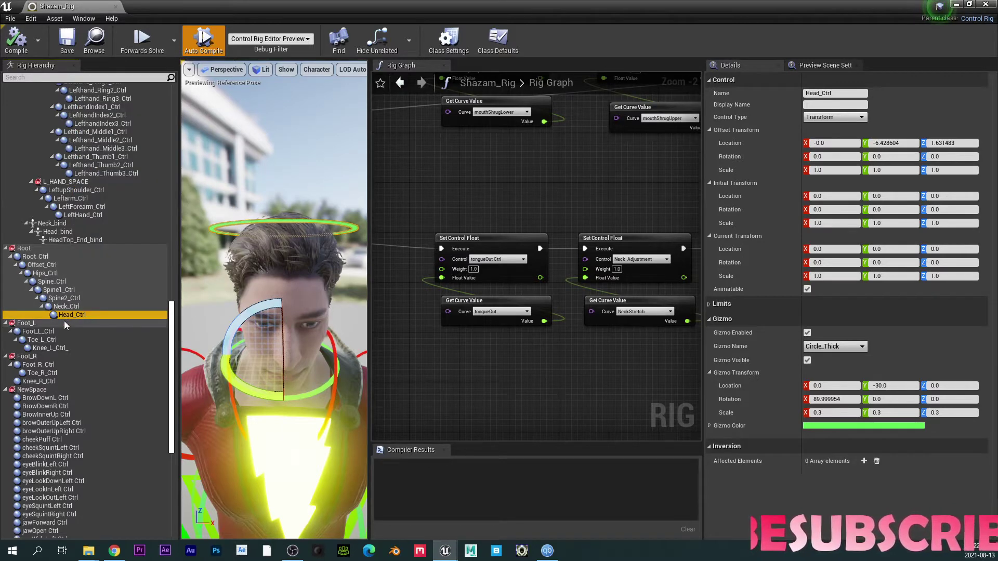
{"action": "right_click", "coordinate": [78, 316]}
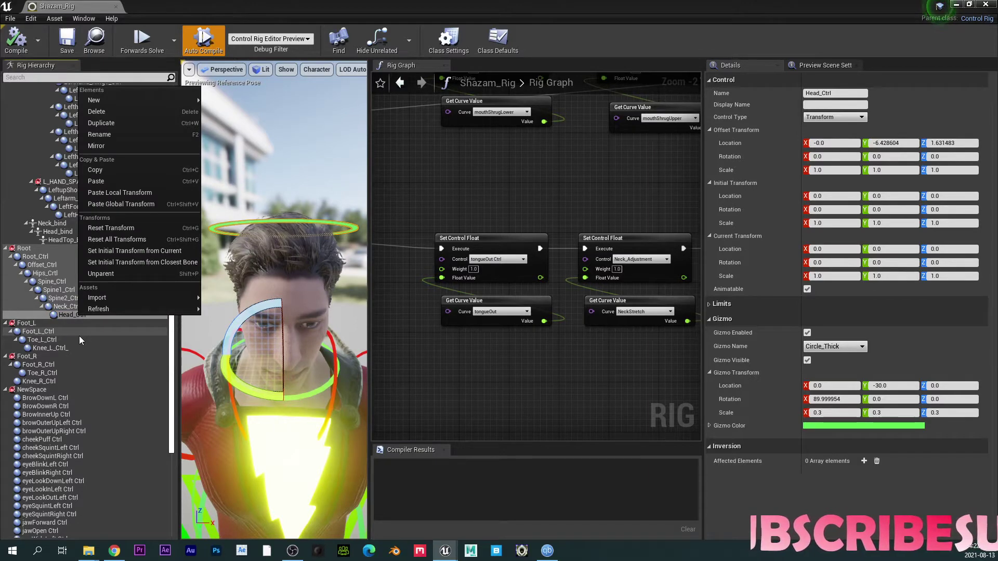
Examine the leg controls in the character preview and check the gizmo settings of Knee_L_Ctrl.
{"action": "right_click_drag", "start_coordinate": [293, 369], "coordinate": [306, 344]}
{"action": "middle_click_drag", "start_coordinate": [306, 344], "coordinate": [300, 418]}
{"action": "scroll", "coordinate": [300, 418], "scroll_direction": "down", "scroll_amount": 8}
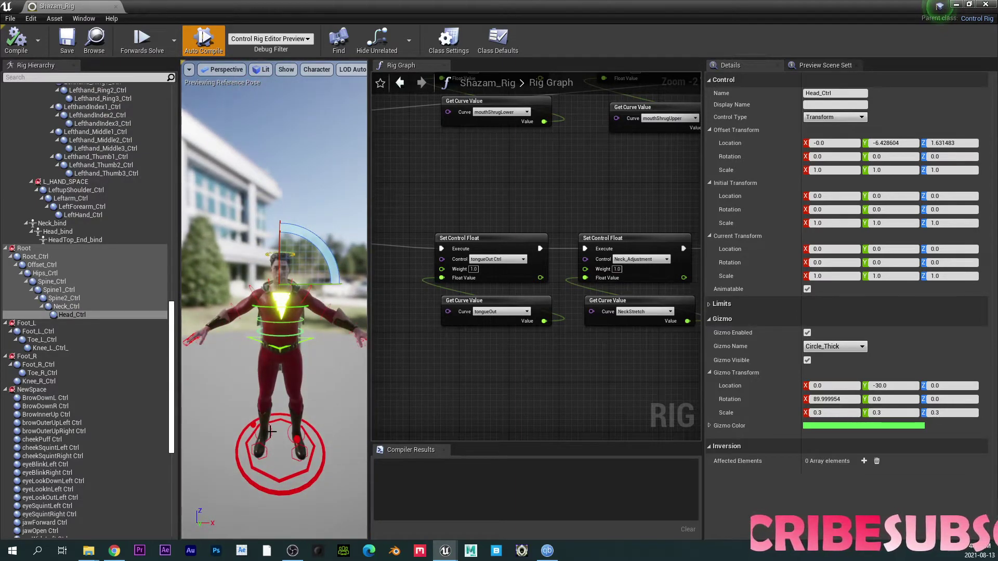
{"action": "scroll", "coordinate": [270, 431], "scroll_direction": "up", "scroll_amount": 3}
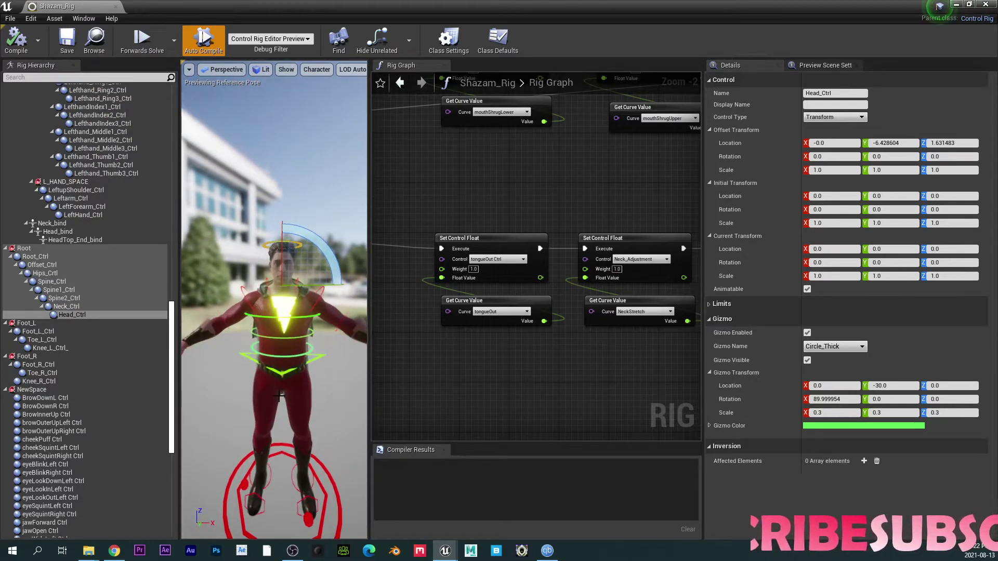
{"action": "middle_click_drag", "start_coordinate": [281, 397], "coordinate": [291, 489]}
{"action": "scroll", "coordinate": [291, 488], "scroll_direction": "up", "scroll_amount": 3}
{"action": "right_click_drag", "start_coordinate": [273, 421], "coordinate": [285, 401]}
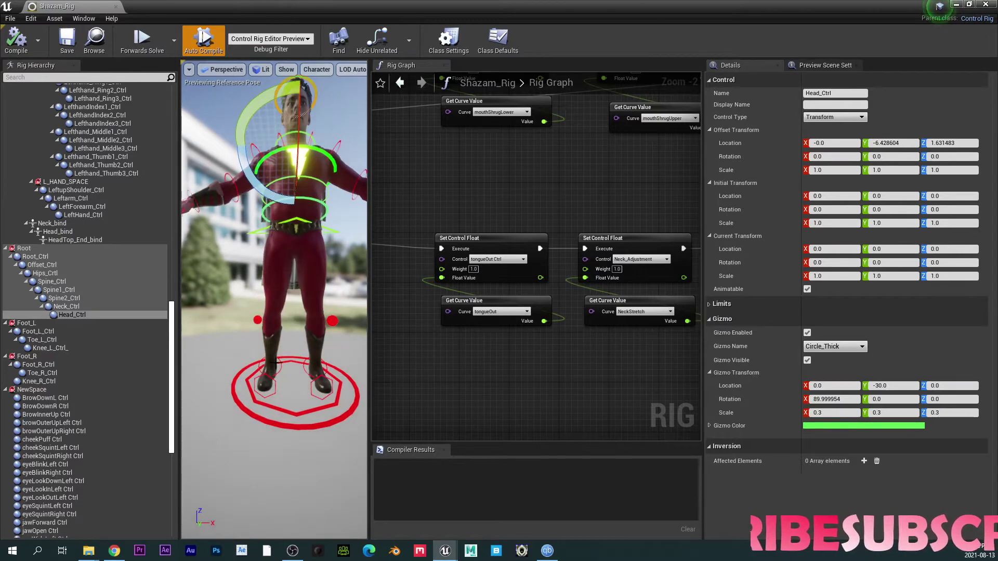
{"action": "left_click_drag", "start_coordinate": [273, 358], "coordinate": [337, 395]}
{"action": "left_click_drag", "start_coordinate": [312, 364], "coordinate": [291, 359]}
{"action": "right_click_drag", "start_coordinate": [319, 397], "coordinate": [269, 342]}
{"action": "left_click", "coordinate": [310, 307]}
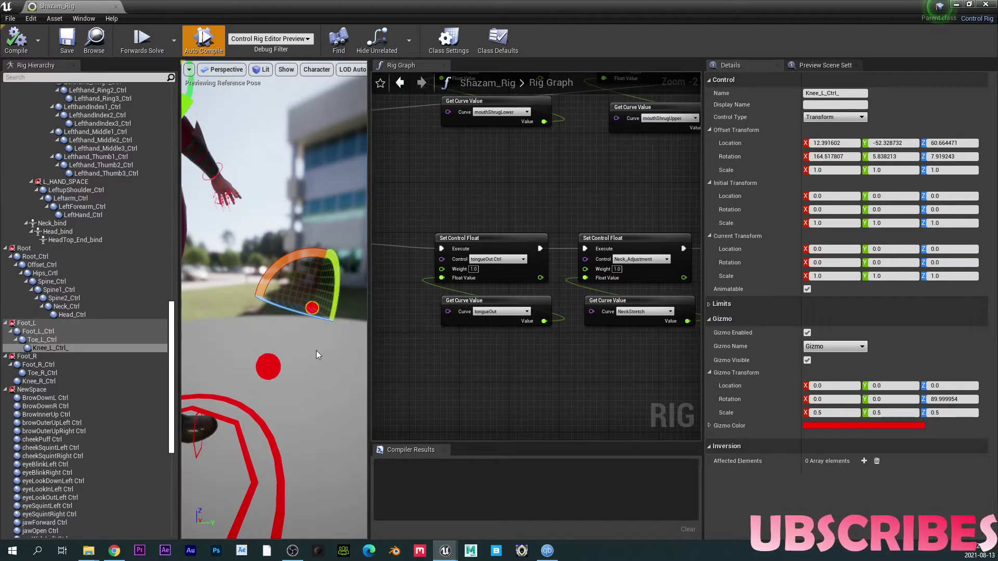
Try Z gizmo locations of 40, 45, 42 and 44 on Knee_R_Ctrl.
{"action": "left_click", "coordinate": [269, 366]}
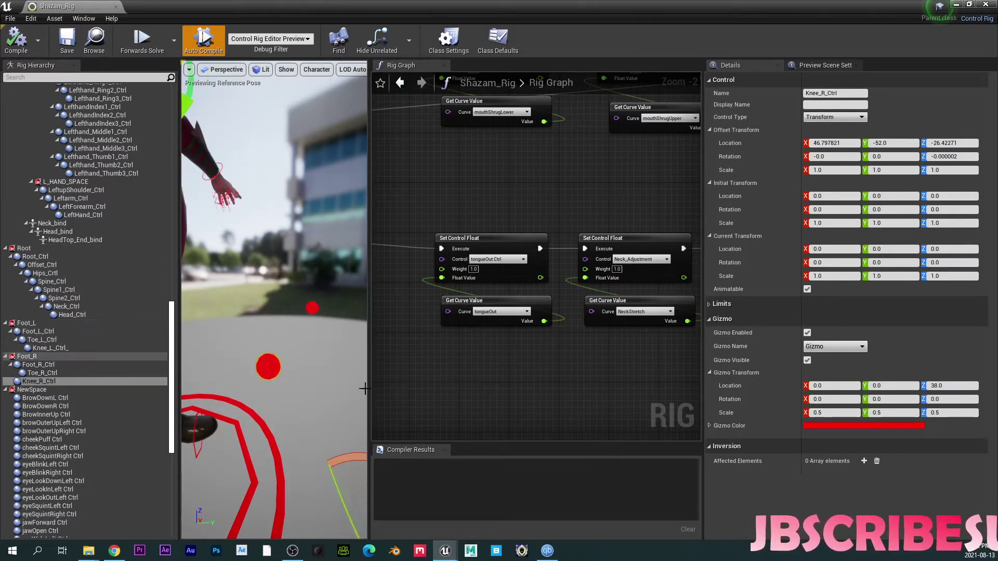
{"action": "left_click", "coordinate": [941, 385]}
{"action": "type", "text": "38.0"}
{"action": "key", "text": "Return"}
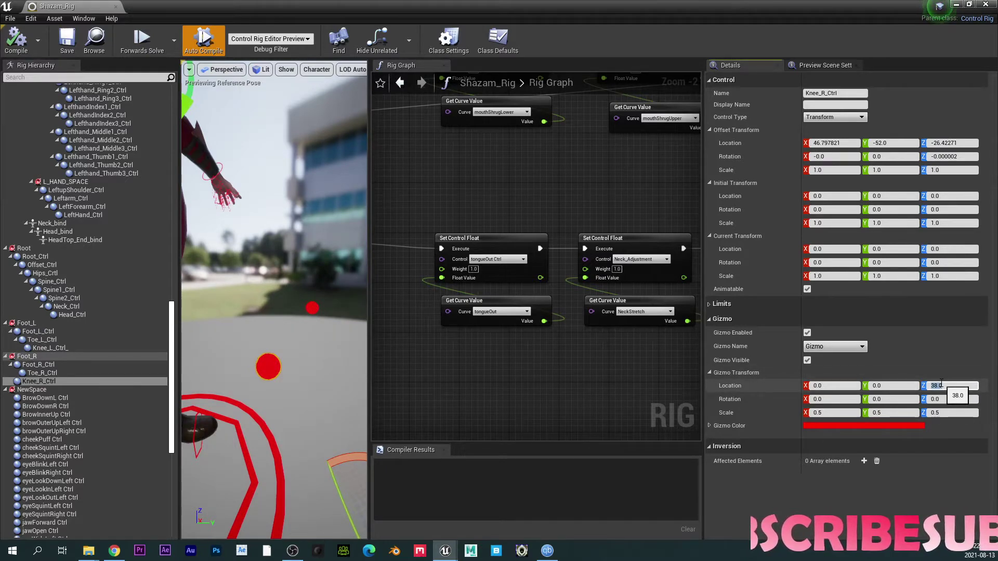
{"action": "key", "text": "Return"}
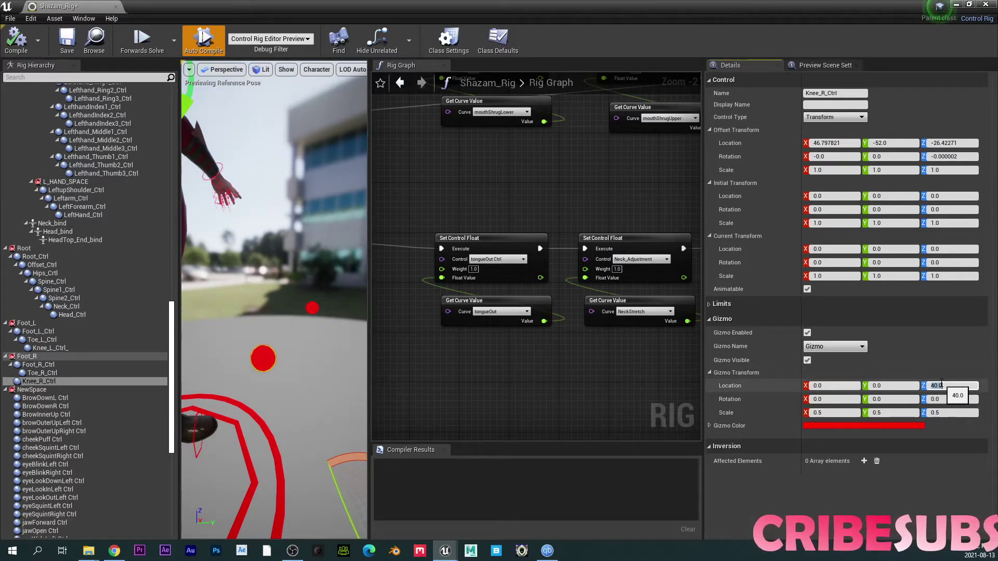
{"action": "key", "text": "Return"}
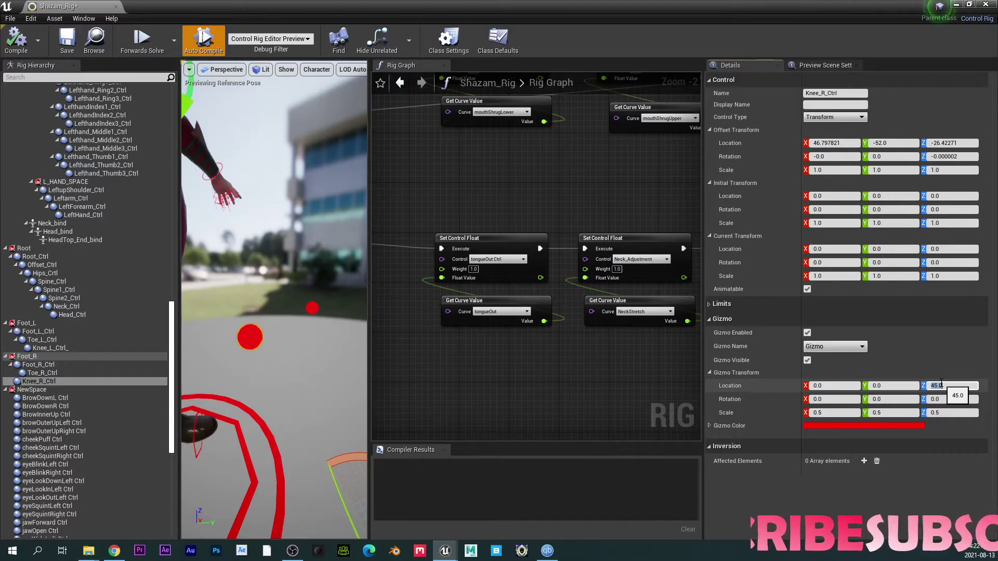
{"action": "type", "text": "42"}
{"action": "key", "text": "Return"}
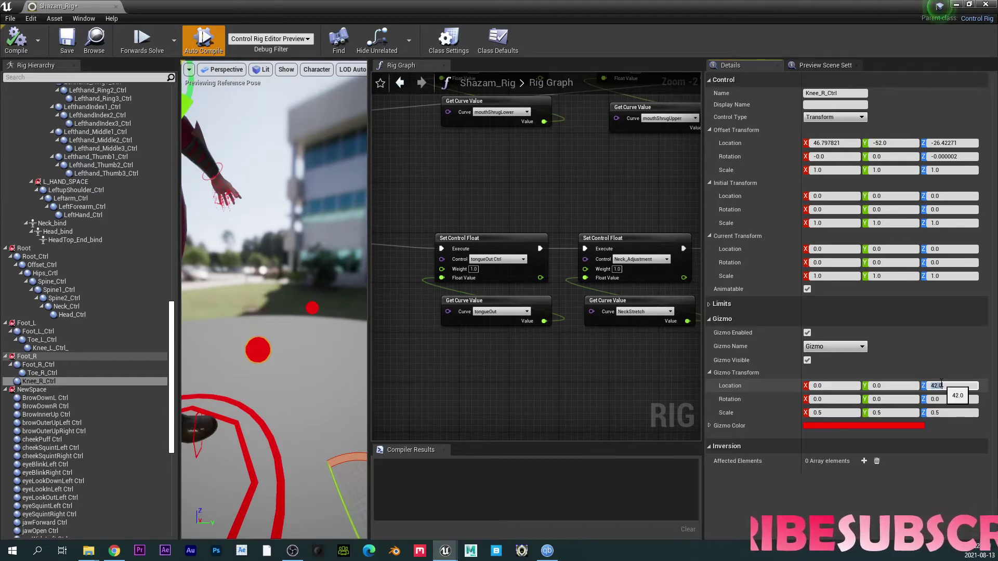
{"action": "type", "text": "44"}
{"action": "key", "text": "Return"}
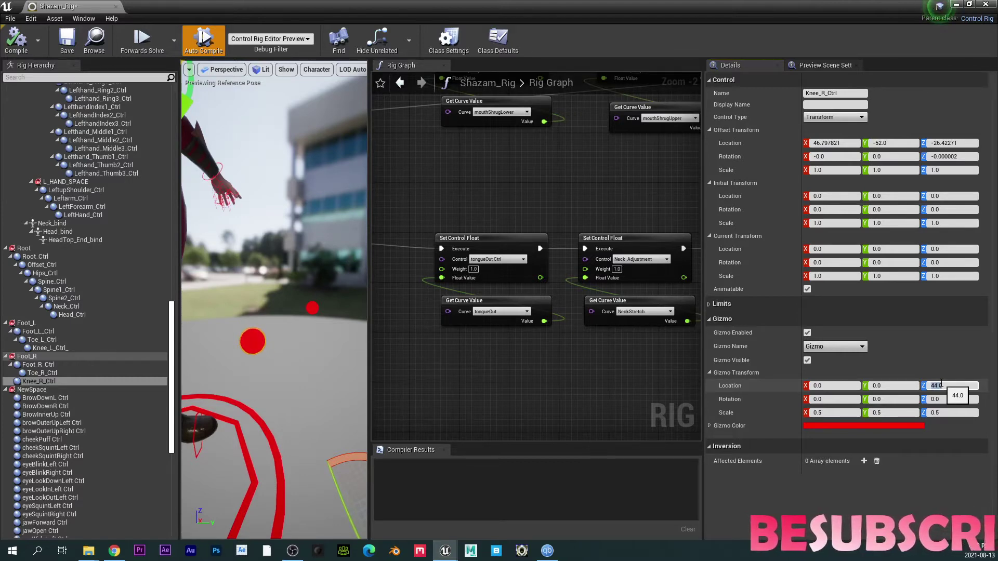
Try offsetting the Knee_R_Ctrl gizmo by -5 in Y and by -5 in X, resetting each location value to 0.
{"action": "left_click", "coordinate": [878, 386]}
{"action": "type", "text": "-5"}
{"action": "key", "text": "Return"}
{"action": "type", "text": "0"}
{"action": "key", "text": "Return"}
{"action": "left_click", "coordinate": [840, 385]}
{"action": "type", "text": "-5"}
{"action": "key", "text": "Return"}
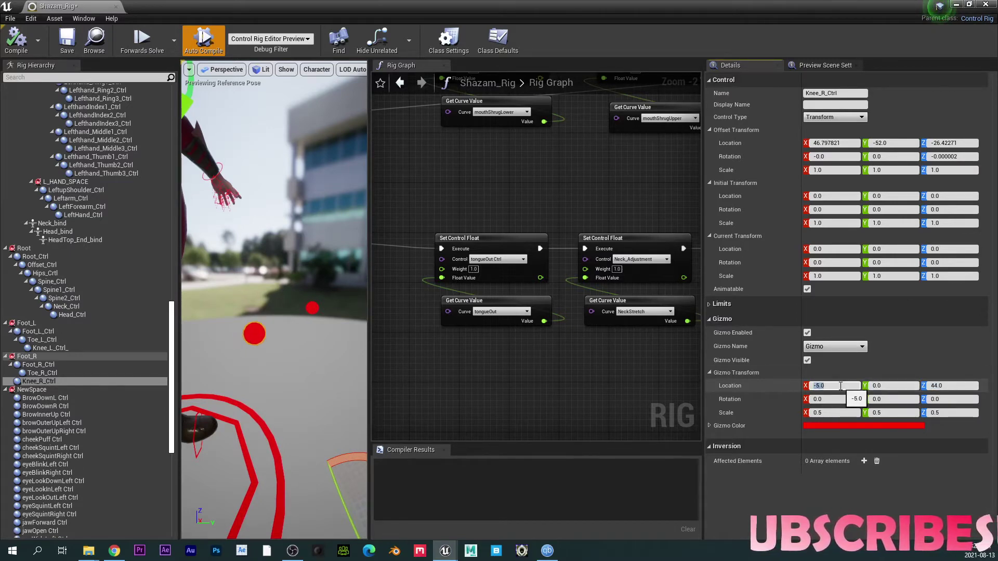
{"action": "type", "text": "0"}
{"action": "key", "text": "Return"}
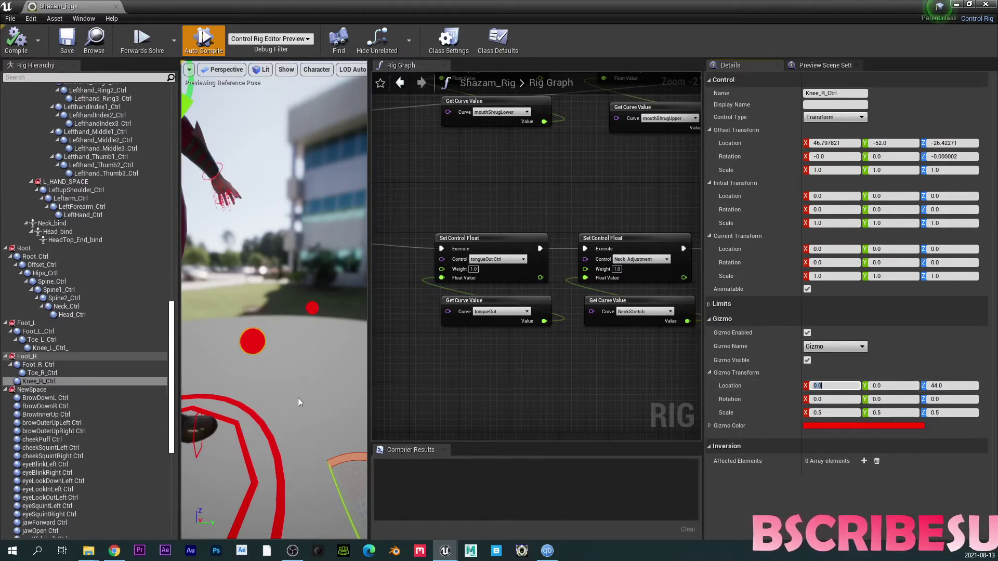
Try an X gizmo location of 10 on Knee_R_Ctrl and reset it to 0.
{"action": "right_click_drag", "start_coordinate": [300, 399], "coordinate": [305, 291]}
{"action": "right_click_drag", "start_coordinate": [265, 348], "coordinate": [285, 356]}
{"action": "left_click", "coordinate": [829, 385]}
{"action": "type", "text": "10"}
{"action": "key", "text": "Return"}
{"action": "type", "text": "0"}
{"action": "key", "text": "Return"}
Set the Y gizmo location of Knee_R_Ctrl to -5.
{"action": "left_click", "coordinate": [885, 385]}
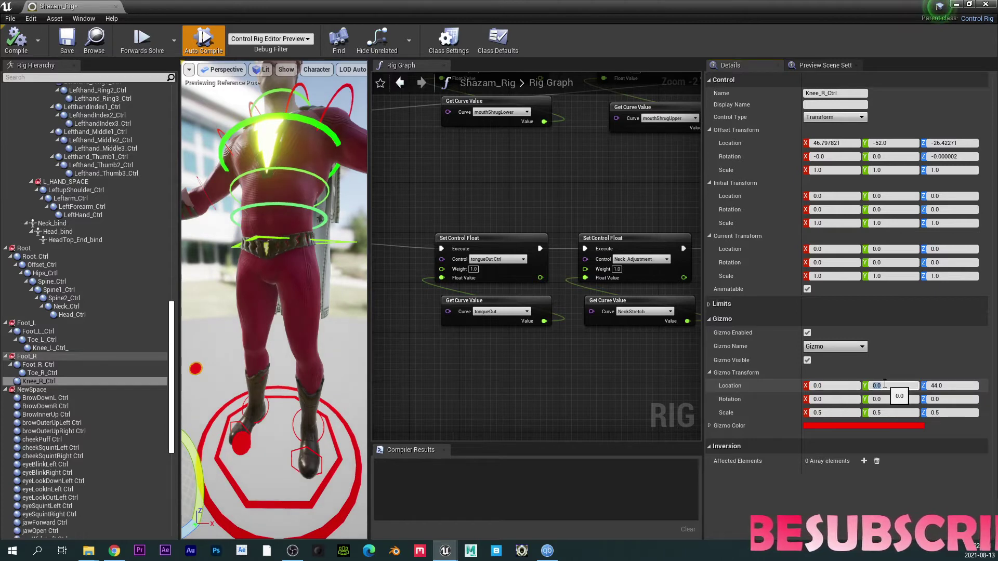
{"action": "key", "text": "Return"}
{"action": "type", "text": "-5"}
{"action": "key", "text": "Return"}
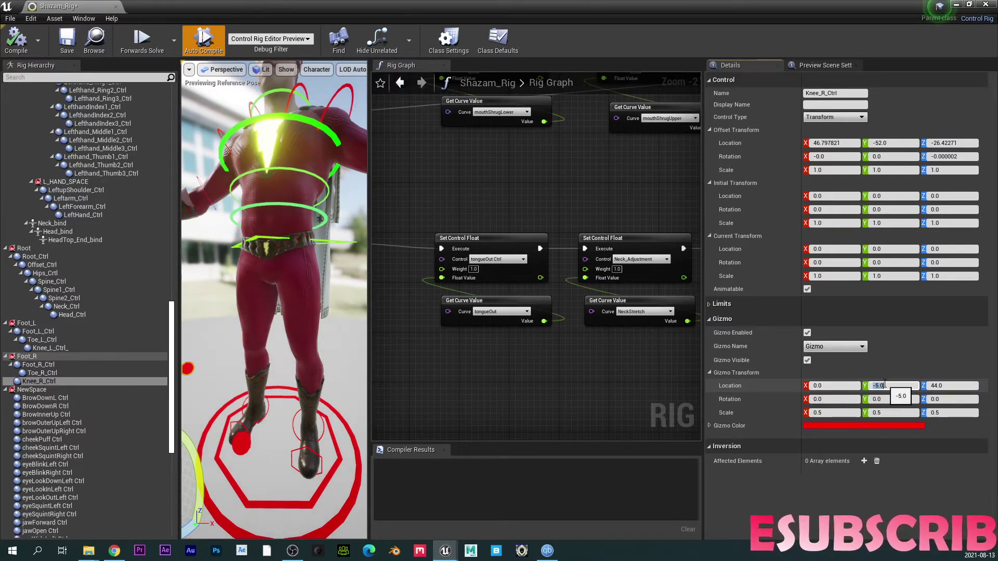
Check the alignment of the knee gizmos from the side and set Knee_R_Ctrl's Y gizmo location to -15.
{"action": "middle_click_drag", "start_coordinate": [234, 362], "coordinate": [151, 400]}
{"action": "right_click_drag", "start_coordinate": [234, 363], "coordinate": [304, 363]}
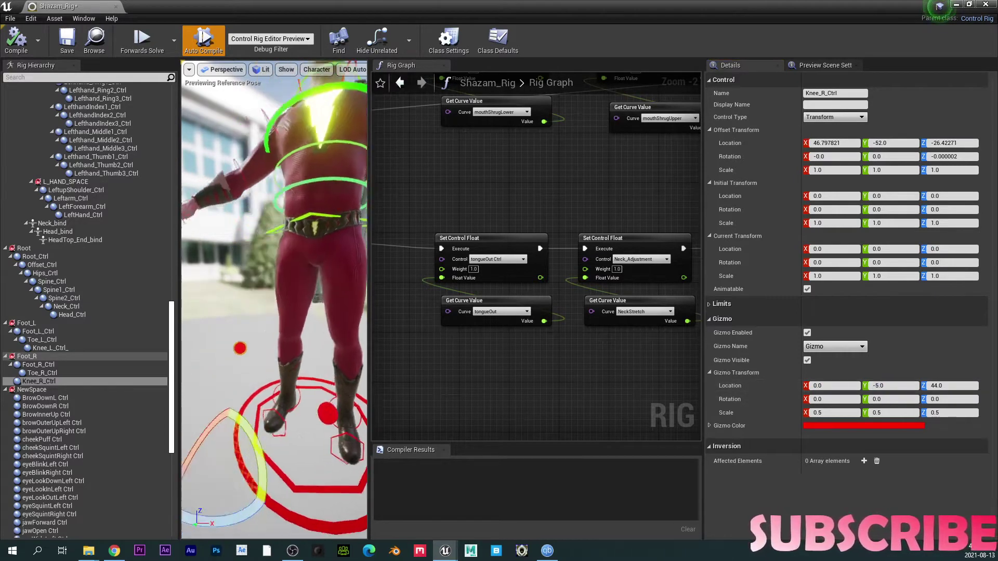
{"action": "left_click_drag", "start_coordinate": [304, 363], "coordinate": [192, 363], "text": "alt"}
{"action": "middle_click_drag", "start_coordinate": [274, 333], "coordinate": [317, 330]}
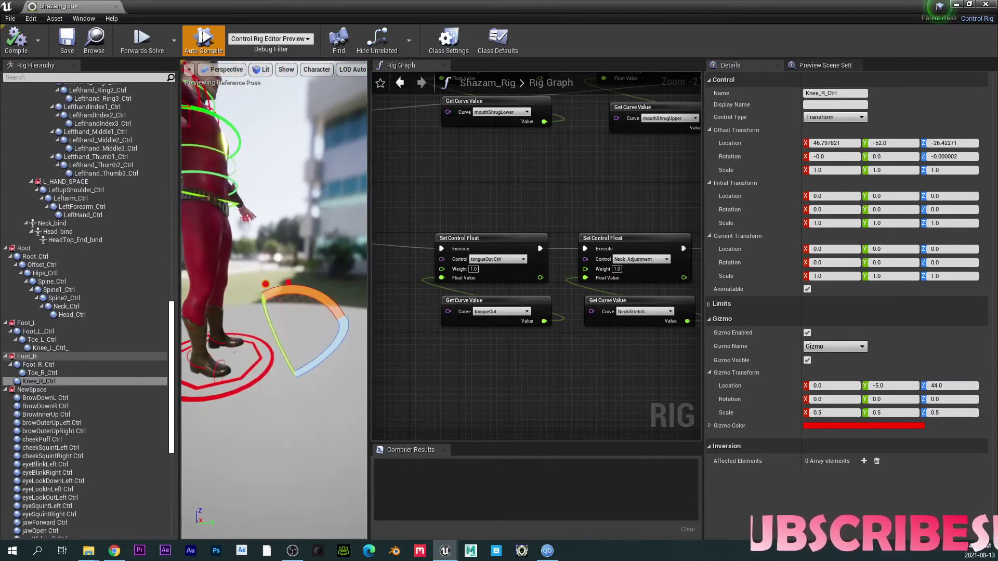
{"action": "left_click", "coordinate": [887, 385]}
{"action": "type", "text": "-15"}
{"action": "key", "text": "Return"}
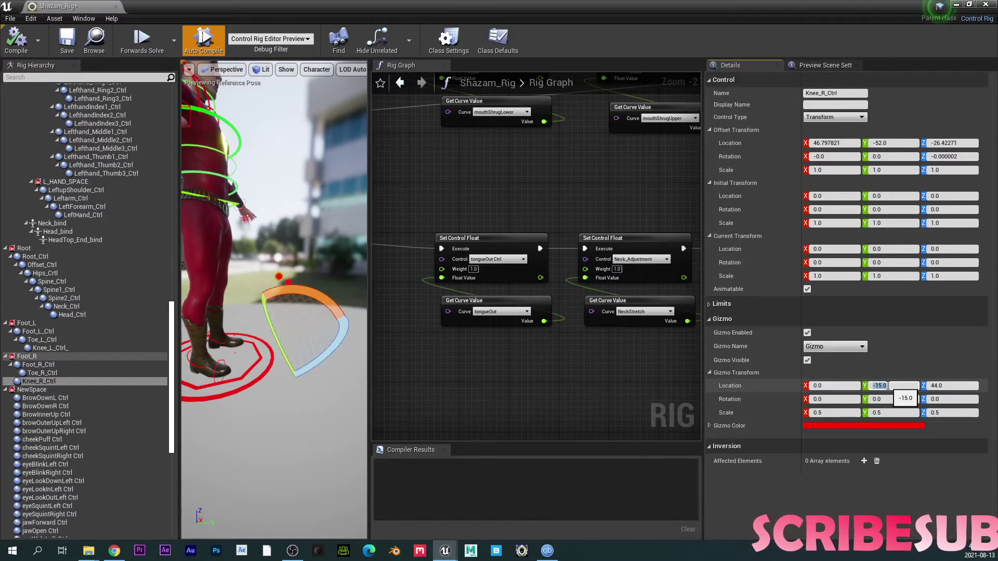
Set the Z gizmo location of Knee_R_Ctrl to 38, and compile and save the rig.
{"action": "left_click", "coordinate": [950, 385]}
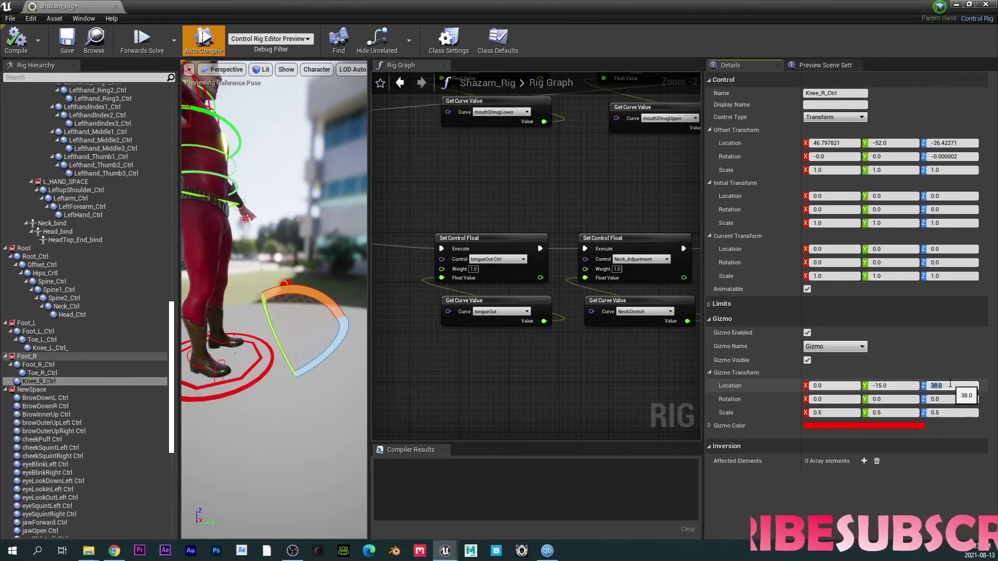
{"action": "middle_click_drag", "start_coordinate": [296, 395], "coordinate": [285, 381]}
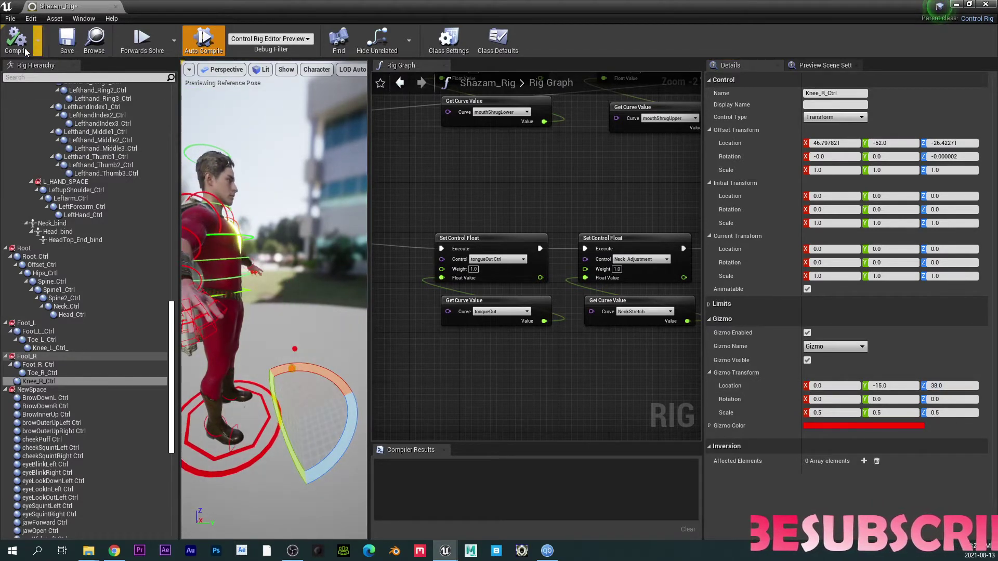
{"action": "left_click", "coordinate": [66, 45]}
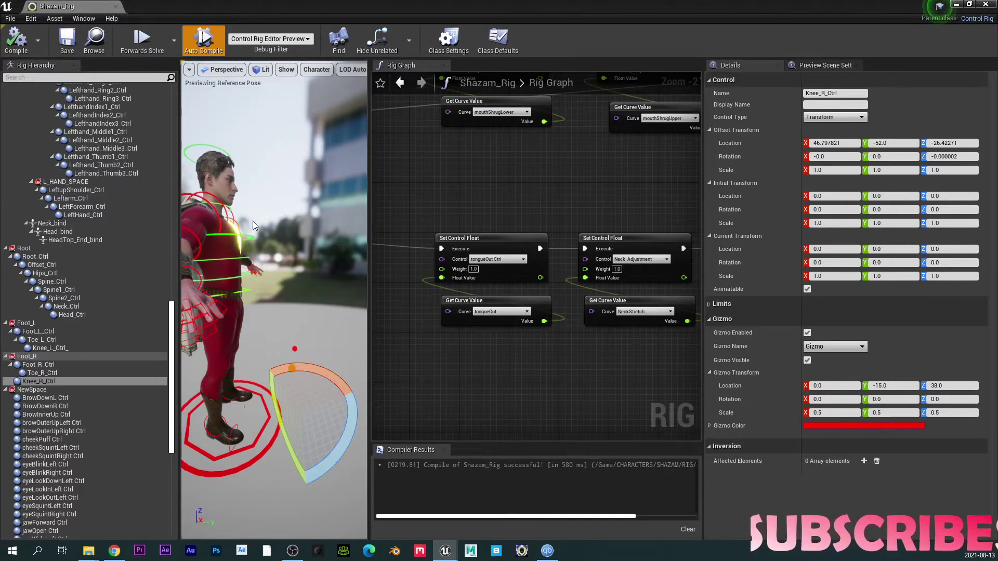
Try a Y gizmo location of -20 on Head_Ctrl, restore it to -30, and set the Z gizmo location to 5.
{"action": "middle_click_drag", "start_coordinate": [291, 260], "coordinate": [255, 213]}
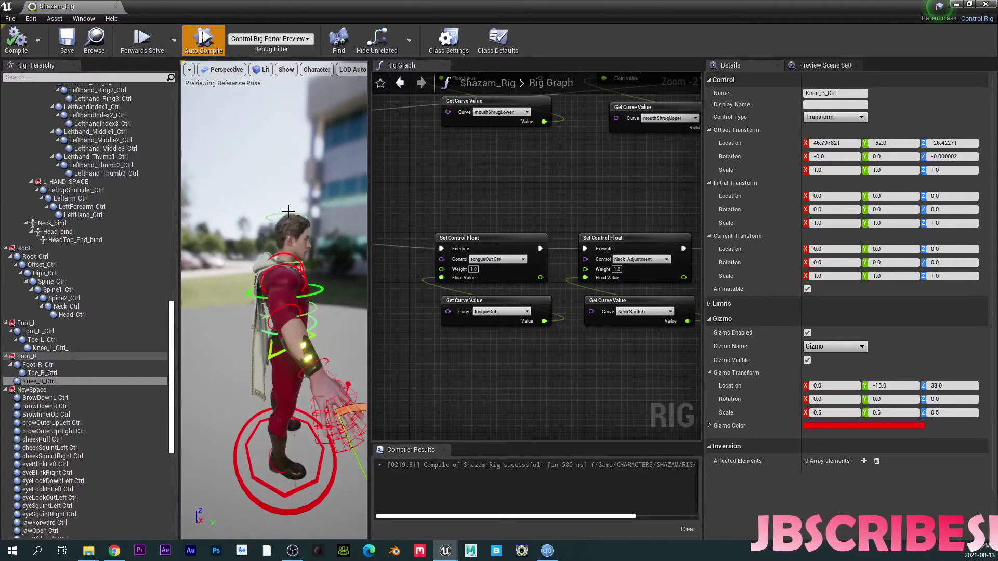
{"action": "left_click", "coordinate": [288, 211]}
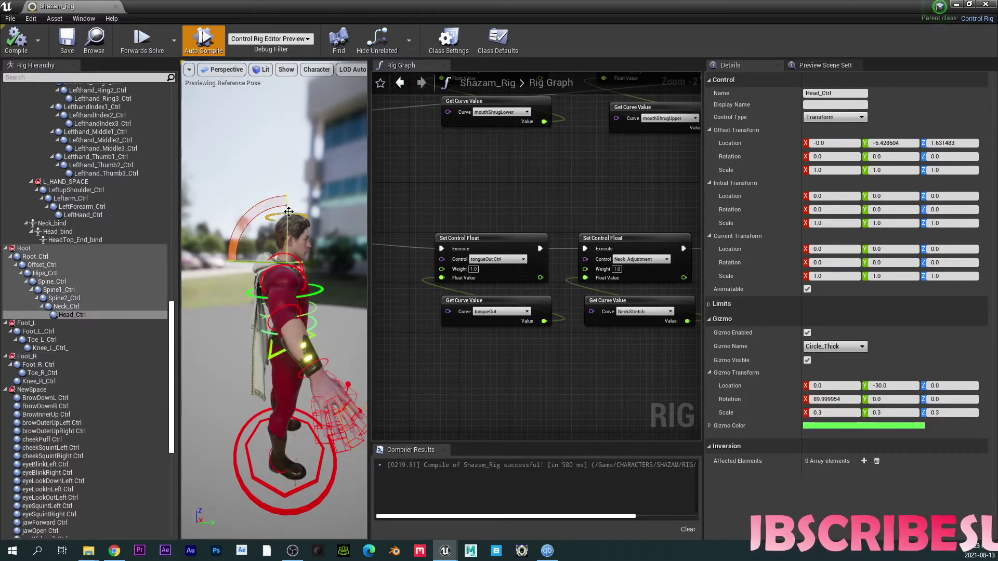
{"action": "left_click", "coordinate": [889, 386]}
{"action": "type", "text": "-20"}
{"action": "key", "text": "Return"}
{"action": "type", "text": "-30"}
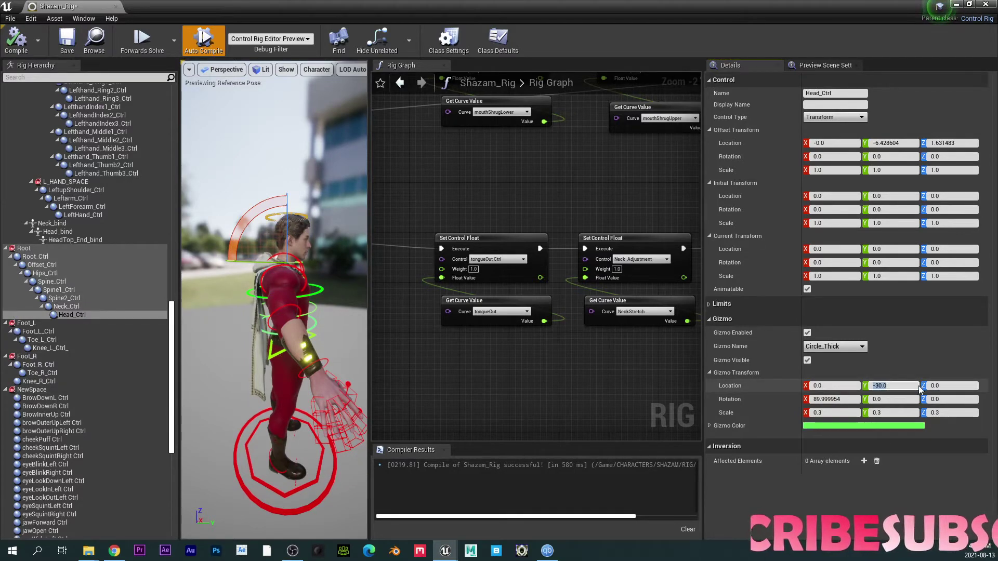
{"action": "left_click", "coordinate": [938, 385]}
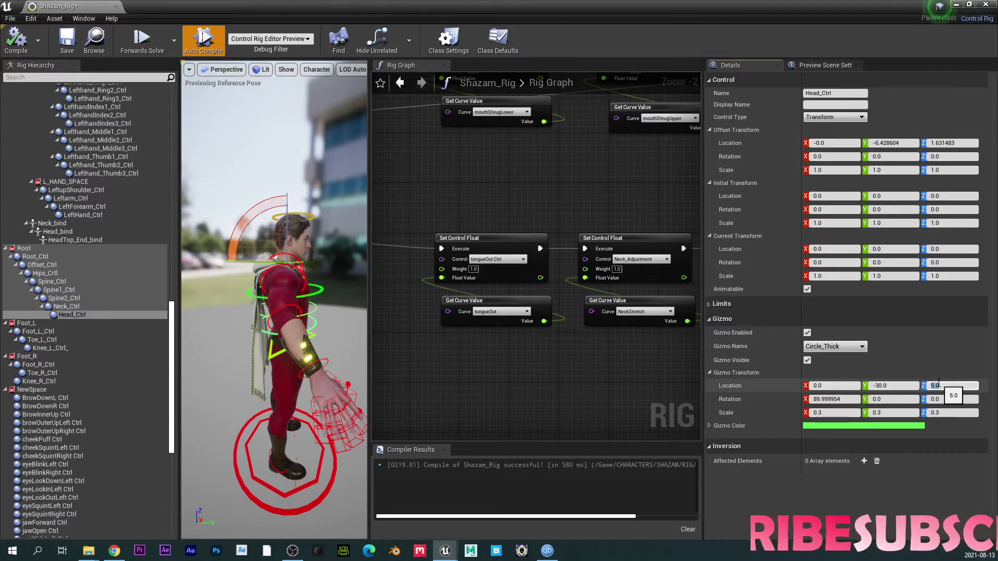
Save and compile the rig, and check the character's control gizmos from the front.
{"action": "left_click", "coordinate": [67, 39]}
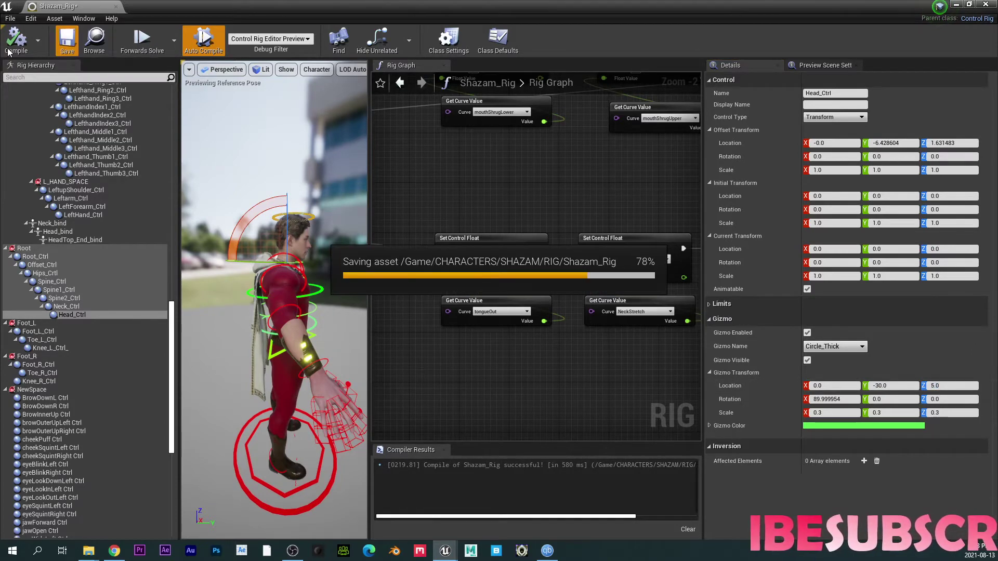
{"action": "left_click", "coordinate": [16, 42]}
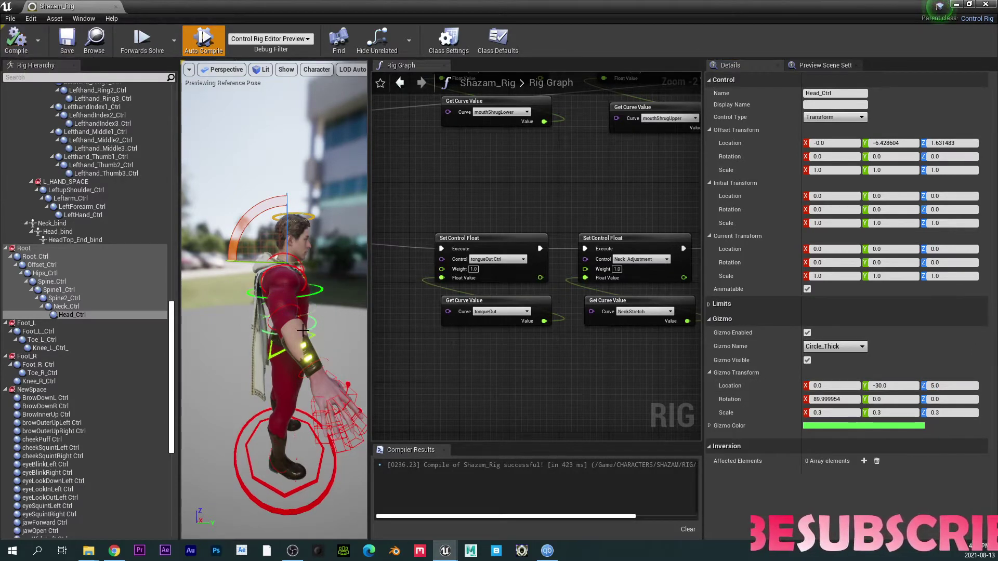
{"action": "left_click_drag", "start_coordinate": [307, 322], "coordinate": [201, 322], "text": "alt"}
{"action": "middle_click_drag", "start_coordinate": [292, 362], "coordinate": [317, 429]}
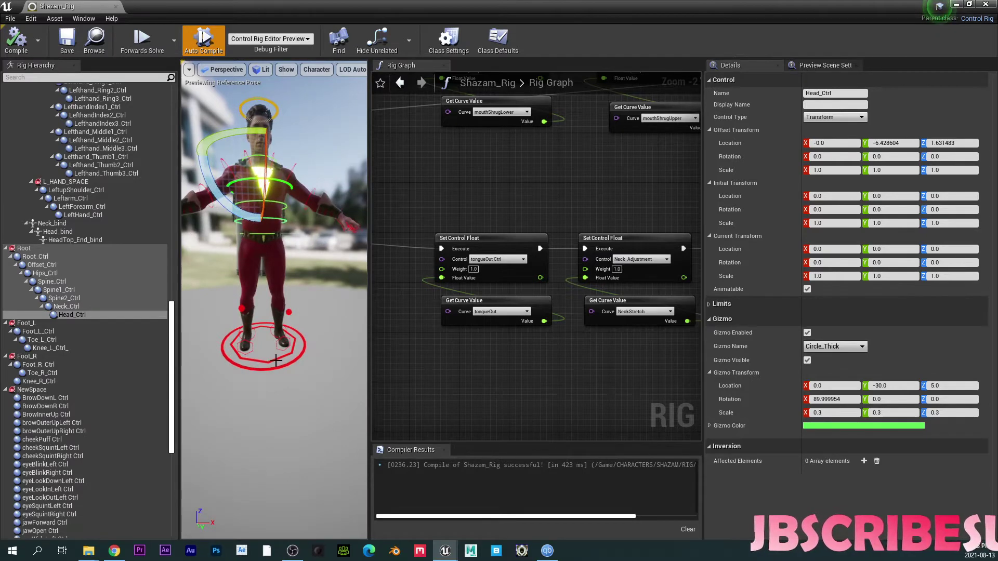
{"action": "left_click_drag", "start_coordinate": [276, 360], "coordinate": [277, 347]}
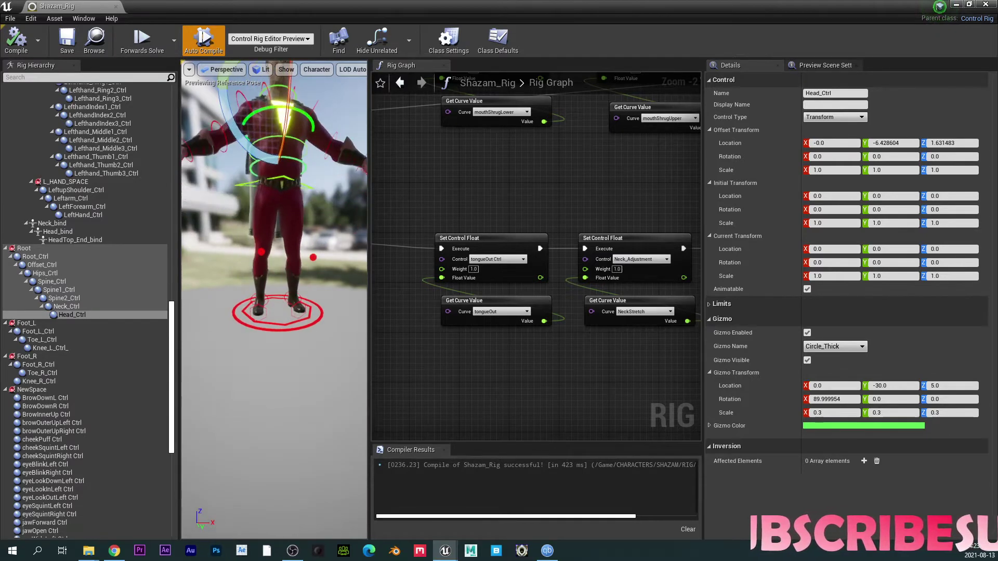
Set the Z gizmo location of Knee_R_Ctrl to 33 and save the rig.
{"action": "left_click", "coordinate": [261, 252]}
{"action": "left_click", "coordinate": [934, 385]}
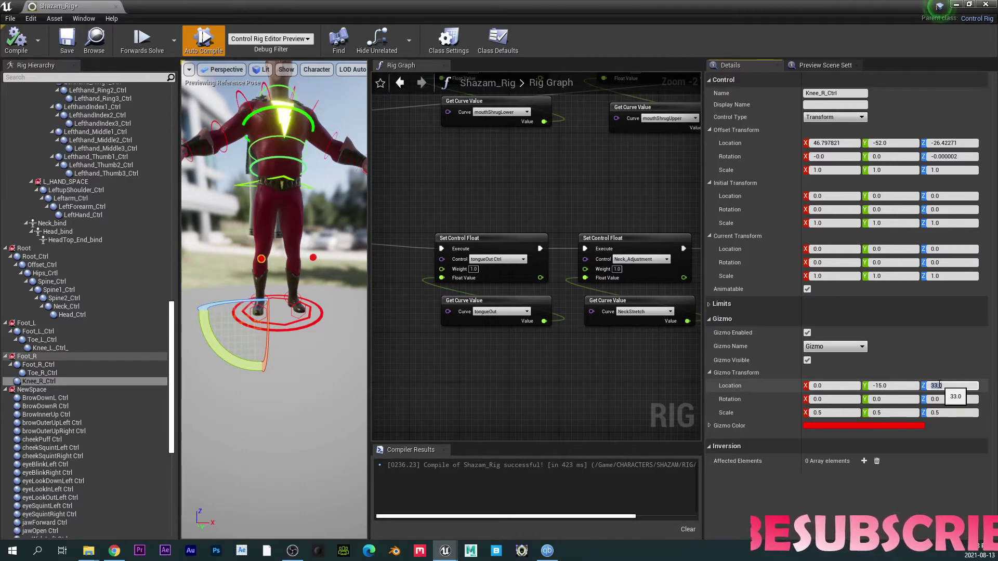
{"action": "key", "text": "ctrl+s"}
Reposition the Backwards Solve node near the Pelvis and HANDS groups in the rig graph.
{"action": "scroll", "coordinate": [497, 188], "scroll_direction": "down", "scroll_amount": 6}
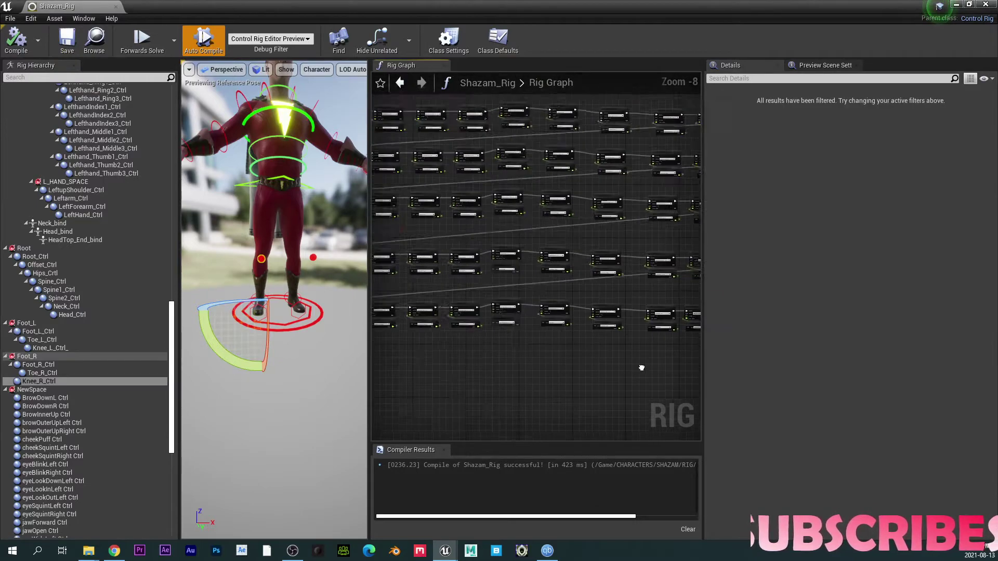
{"action": "scroll", "coordinate": [512, 227], "scroll_direction": "up", "scroll_amount": 7}
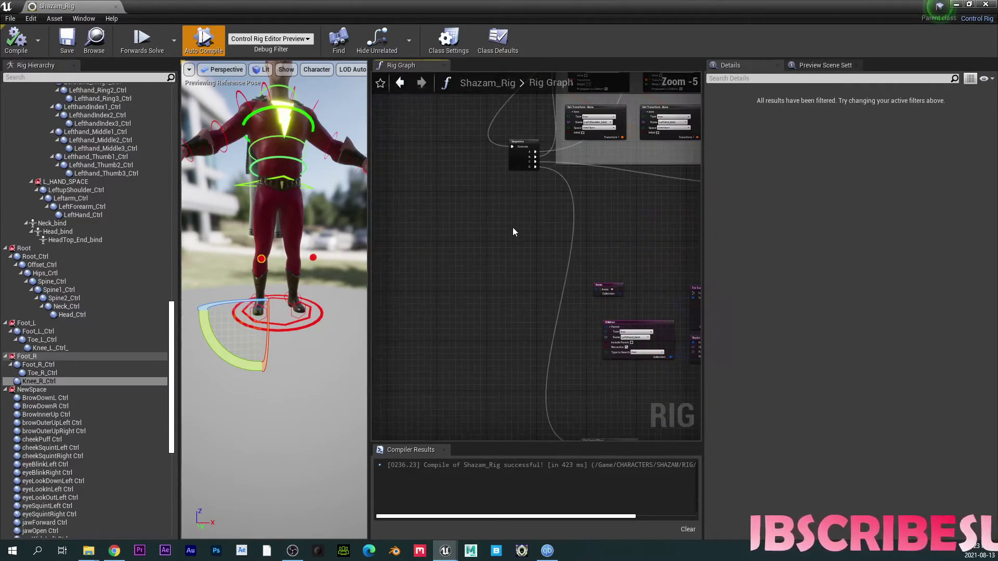
{"action": "scroll", "coordinate": [489, 274], "scroll_direction": "down", "scroll_amount": 8}
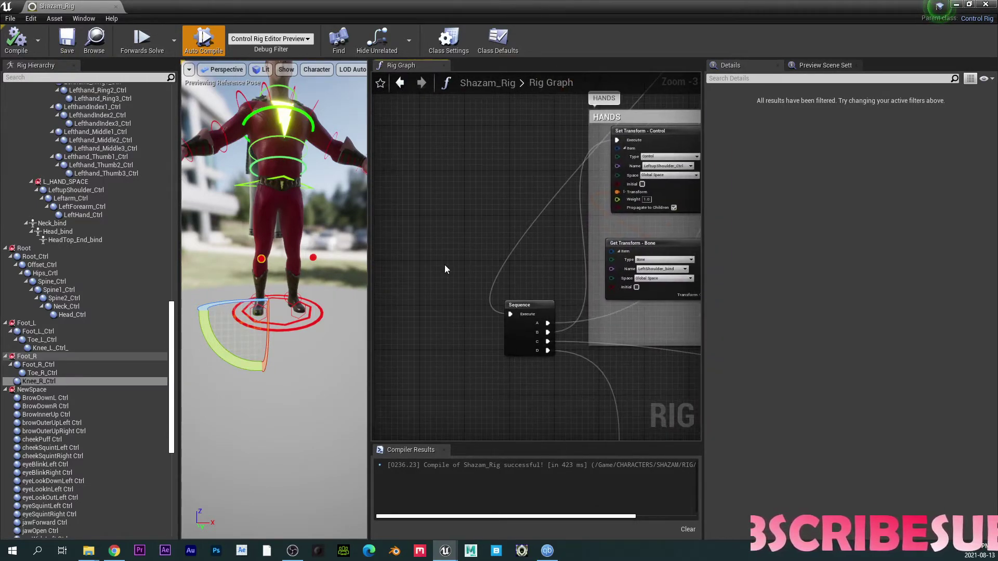
{"action": "right_click_drag", "start_coordinate": [463, 194], "coordinate": [469, 198]}
{"action": "scroll", "coordinate": [502, 207], "scroll_direction": "up", "scroll_amount": 6}
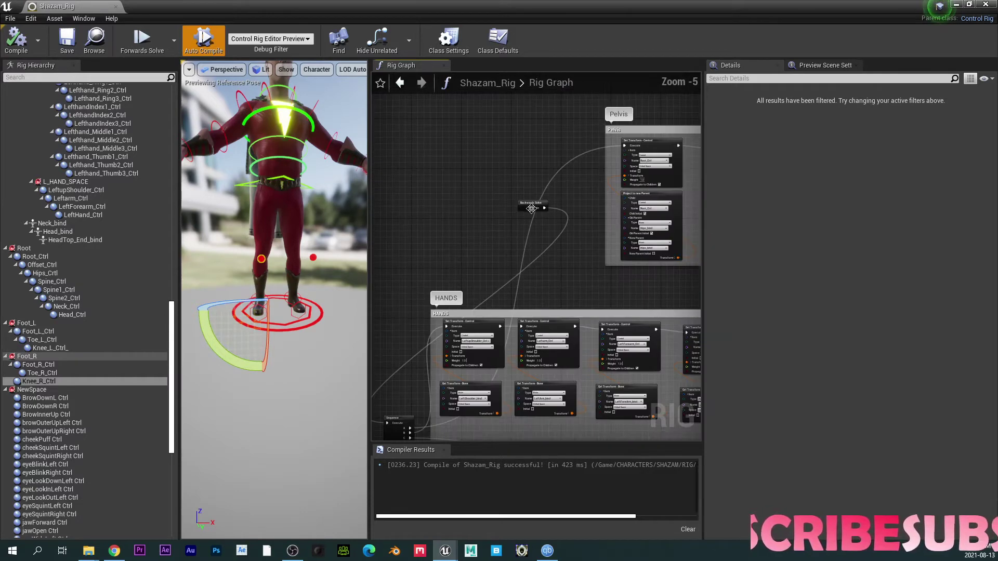
{"action": "left_click_drag", "start_coordinate": [527, 204], "coordinate": [606, 344]}
Locate the Forwards Solve node and its connected Sequence node in the rig graph.
{"action": "right_click_drag", "start_coordinate": [600, 219], "coordinate": [401, 157]}
{"action": "scroll", "coordinate": [575, 180], "scroll_direction": "down", "scroll_amount": 2}
{"action": "right_click_drag", "start_coordinate": [618, 187], "coordinate": [372, 402]}
{"action": "scroll", "coordinate": [458, 322], "scroll_direction": "up", "scroll_amount": 7}
{"action": "right_click_drag", "start_coordinate": [450, 325], "coordinate": [502, 256]}
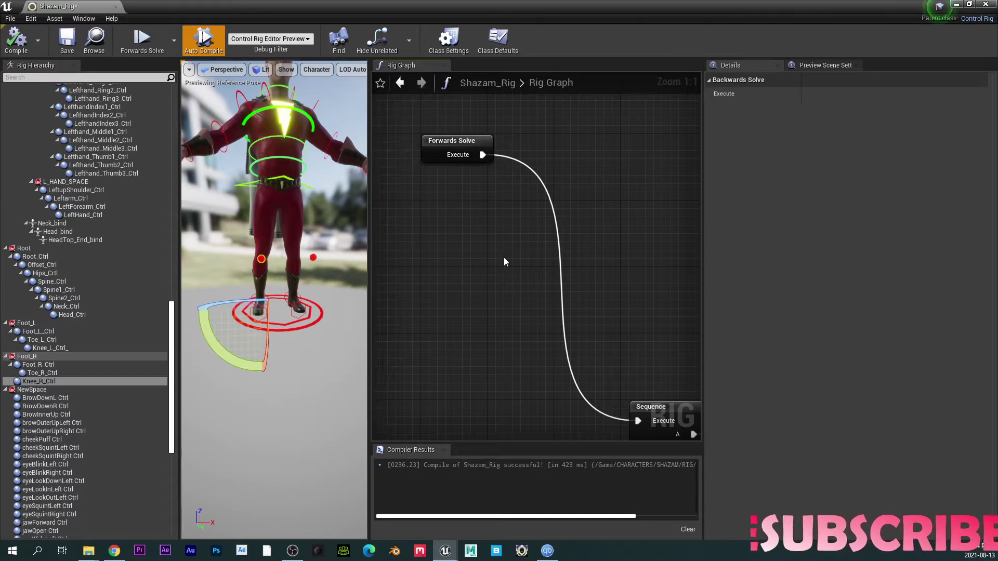
{"action": "scroll", "coordinate": [504, 259], "scroll_direction": "down", "scroll_amount": 1}
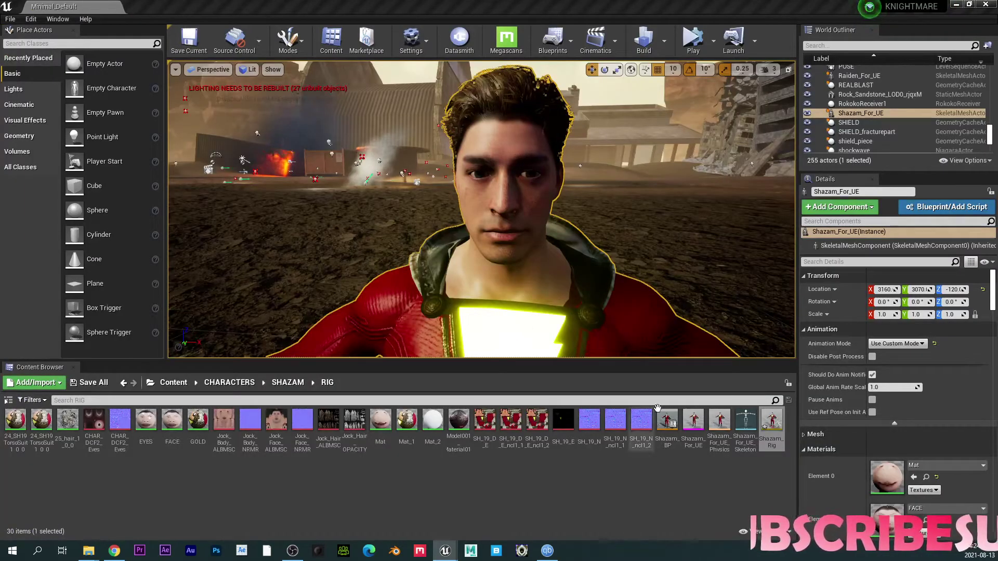
Open the Shazam_For_UE skeletal mesh from the RIG folder and examine the character from several angles.
{"action": "double_click", "coordinate": [696, 423]}
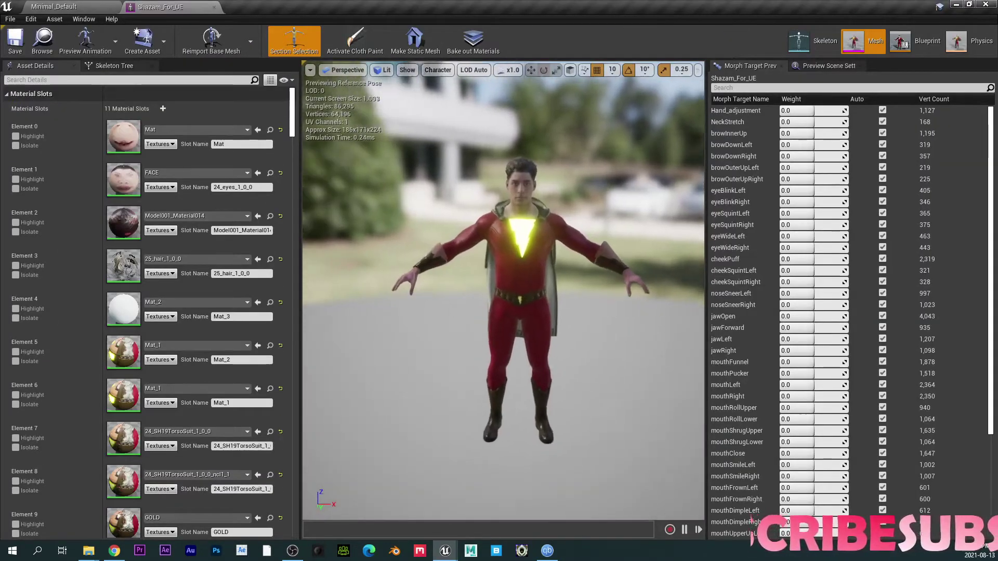
{"action": "scroll", "coordinate": [520, 250], "scroll_direction": "up", "scroll_amount": 7}
{"action": "right_click_drag", "start_coordinate": [506, 296], "coordinate": [598, 297]}
{"action": "middle_click_drag", "start_coordinate": [507, 296], "coordinate": [416, 300]}
{"action": "middle_click_drag", "start_coordinate": [507, 300], "coordinate": [558, 192]}
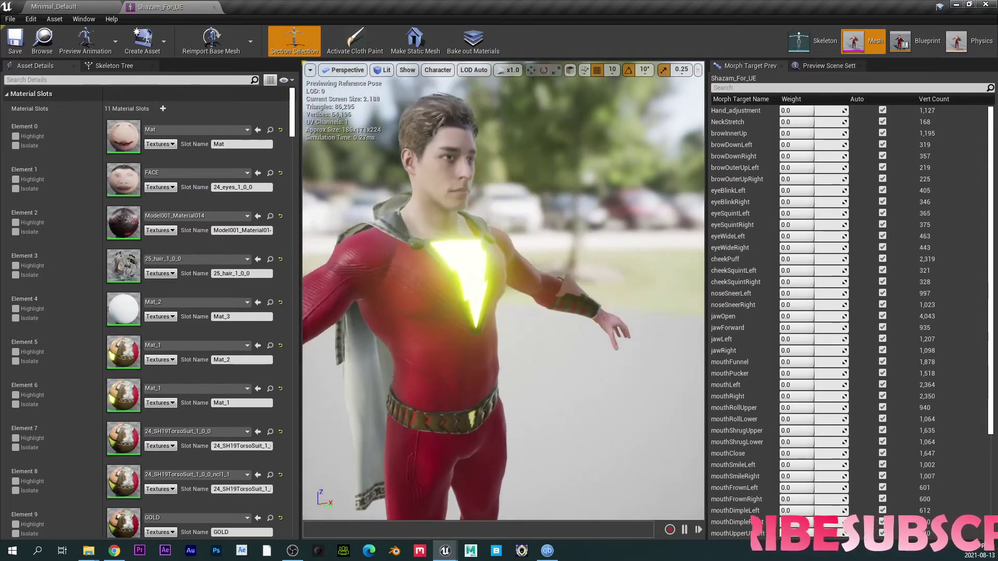
{"action": "left_click_drag", "start_coordinate": [506, 299], "coordinate": [332, 322], "text": "alt"}
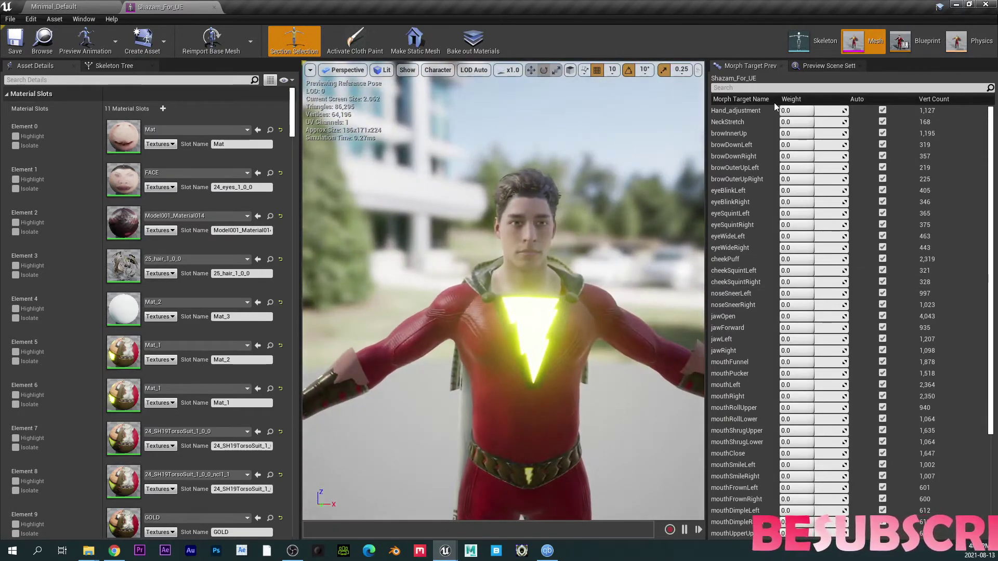
Preview the NeckStretch and Hand_adjustment morph targets at a weight of 1.0.
{"action": "right_click_drag", "start_coordinate": [458, 296], "coordinate": [437, 307]}
{"action": "scroll", "coordinate": [457, 296], "scroll_direction": "down", "scroll_amount": 2}
{"action": "left_click_drag", "start_coordinate": [457, 296], "coordinate": [456, 297]}
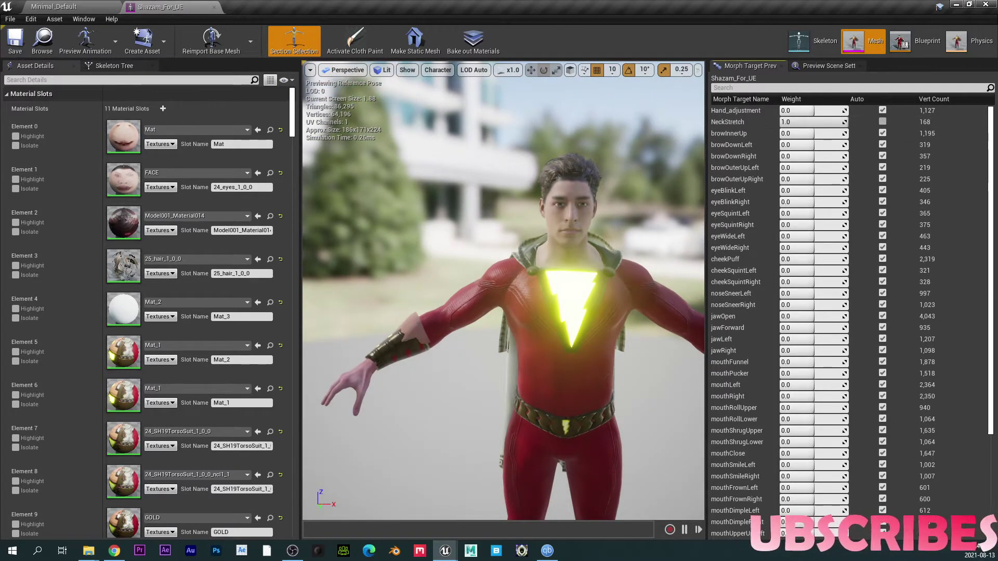
{"action": "left_click_drag", "start_coordinate": [829, 111], "coordinate": [848, 110]}
Preview the browDownLeft and browDownRight morph targets on the face at a weight of 1.0.
{"action": "right_click_drag", "start_coordinate": [523, 253], "coordinate": [575, 233]}
{"action": "scroll", "coordinate": [523, 254], "scroll_direction": "up", "scroll_amount": 3}
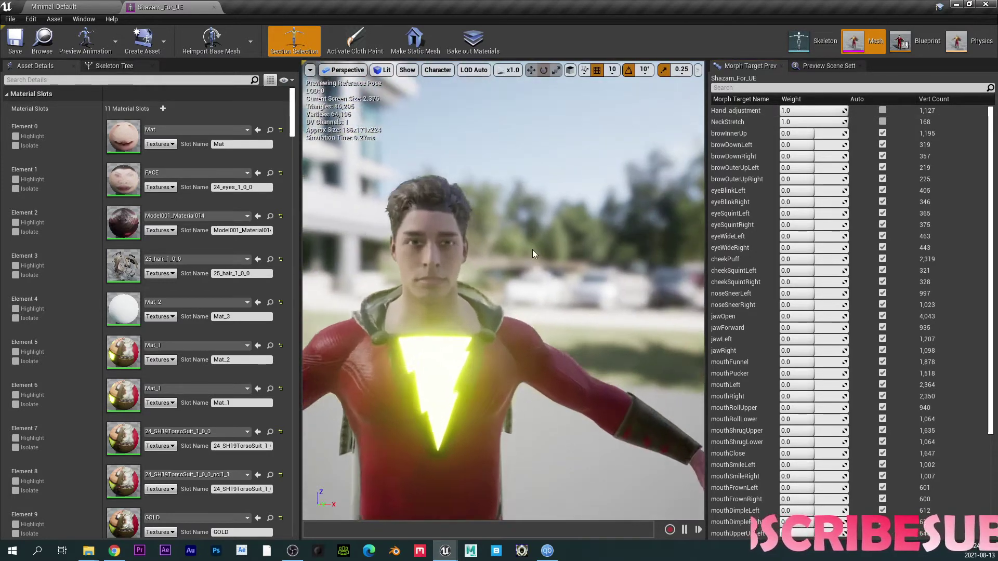
{"action": "left_click_drag", "start_coordinate": [524, 257], "coordinate": [405, 245]}
{"action": "scroll", "coordinate": [387, 305], "scroll_direction": "up", "scroll_amount": 4}
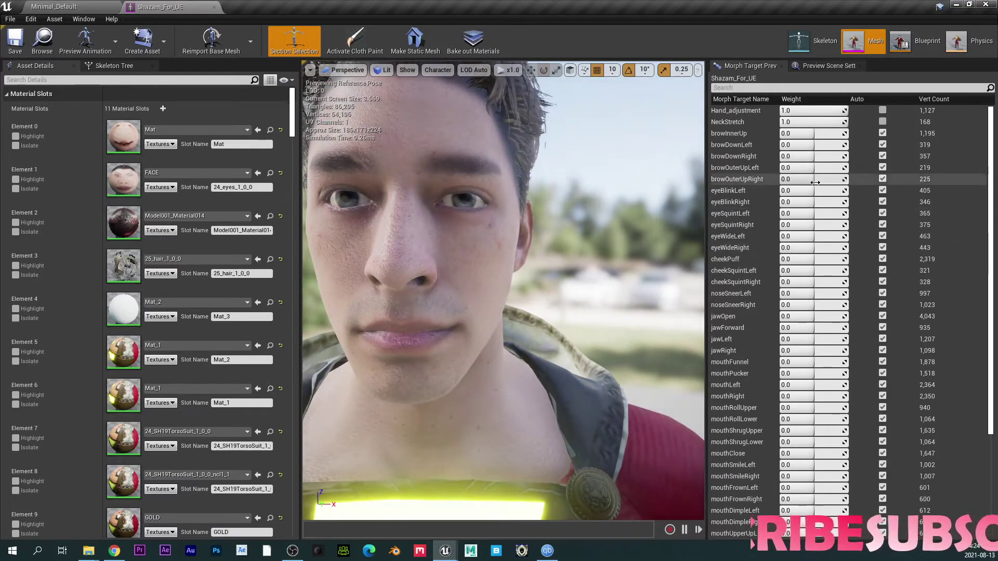
{"action": "left_click_drag", "start_coordinate": [817, 147], "coordinate": [848, 155]}
{"action": "scroll", "coordinate": [388, 258], "scroll_direction": "down", "scroll_amount": 6}
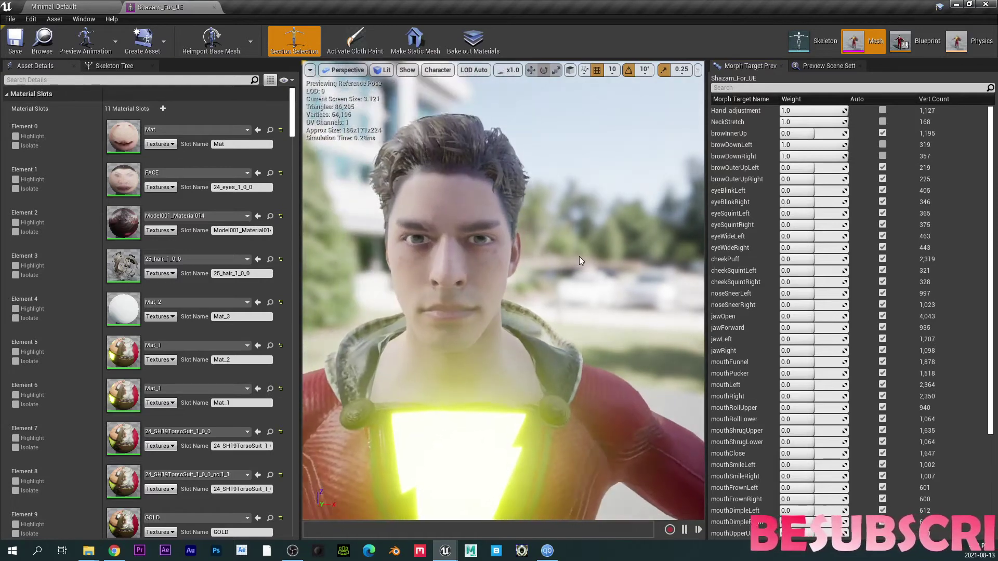
Preview the jawOpen, mouthShrugUpper, mouthSmileLeft and mouthSmileRight morph targets at a weight of 1.0.
{"action": "scroll", "coordinate": [579, 261], "scroll_direction": "up", "scroll_amount": 4}
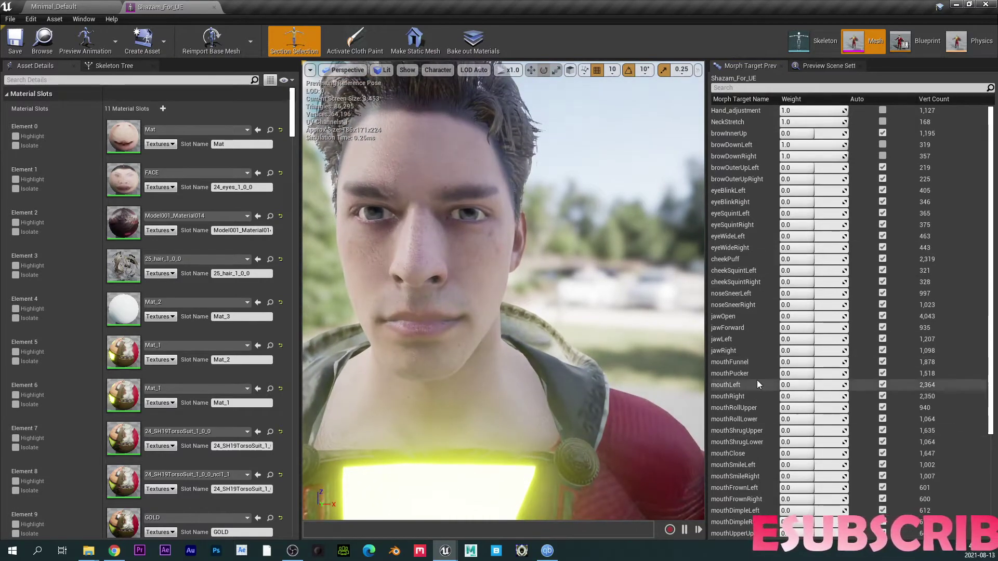
{"action": "left_click_drag", "start_coordinate": [810, 317], "coordinate": [847, 316]}
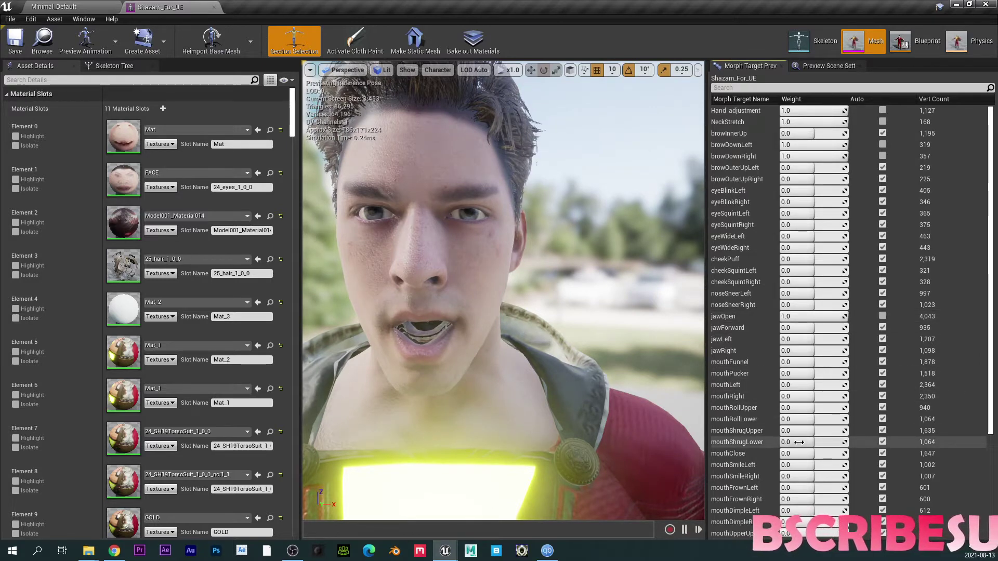
{"action": "left_click_drag", "start_coordinate": [799, 431], "coordinate": [847, 431]}
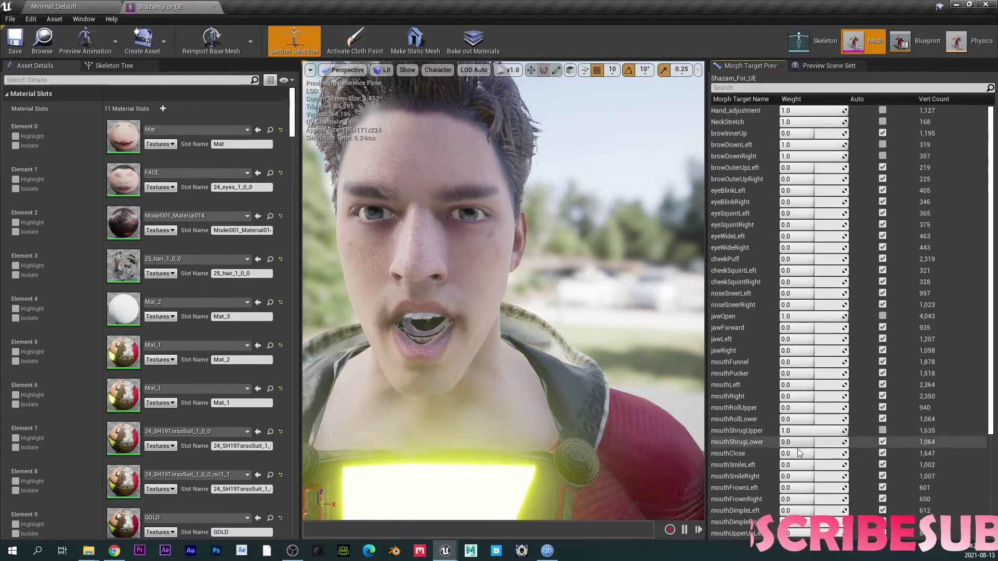
{"action": "scroll", "coordinate": [750, 486], "scroll_direction": "down", "scroll_amount": 1}
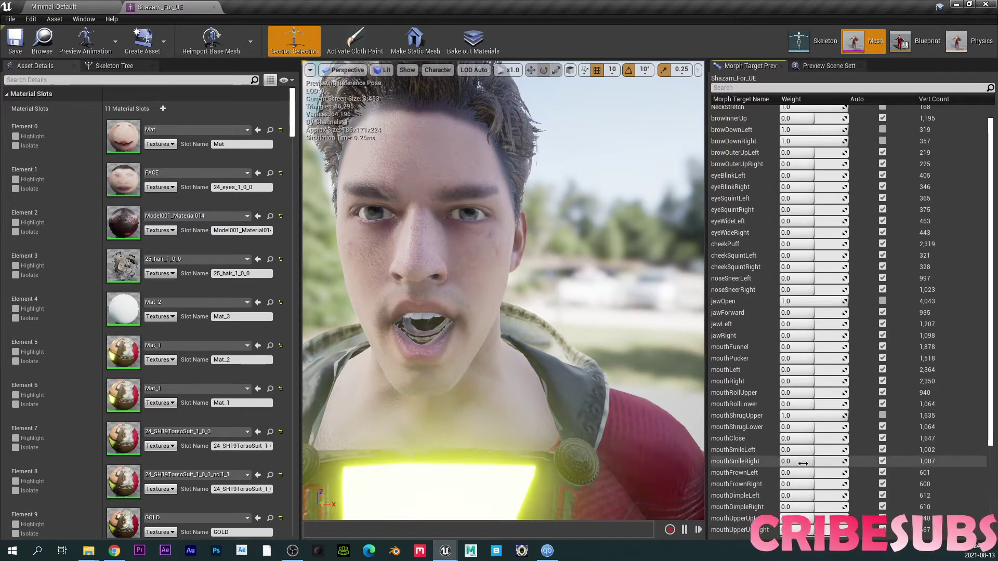
{"action": "left_click_drag", "start_coordinate": [801, 461], "coordinate": [847, 449]}
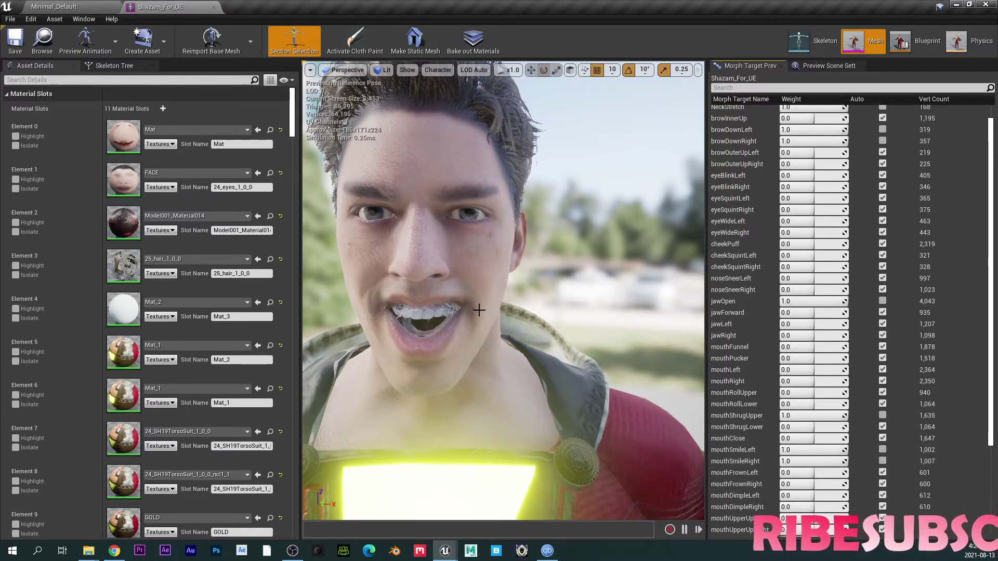
Examine the combined facial expression up close around the mouth and from farther back.
{"action": "scroll", "coordinate": [408, 343], "scroll_direction": "up", "scroll_amount": 5}
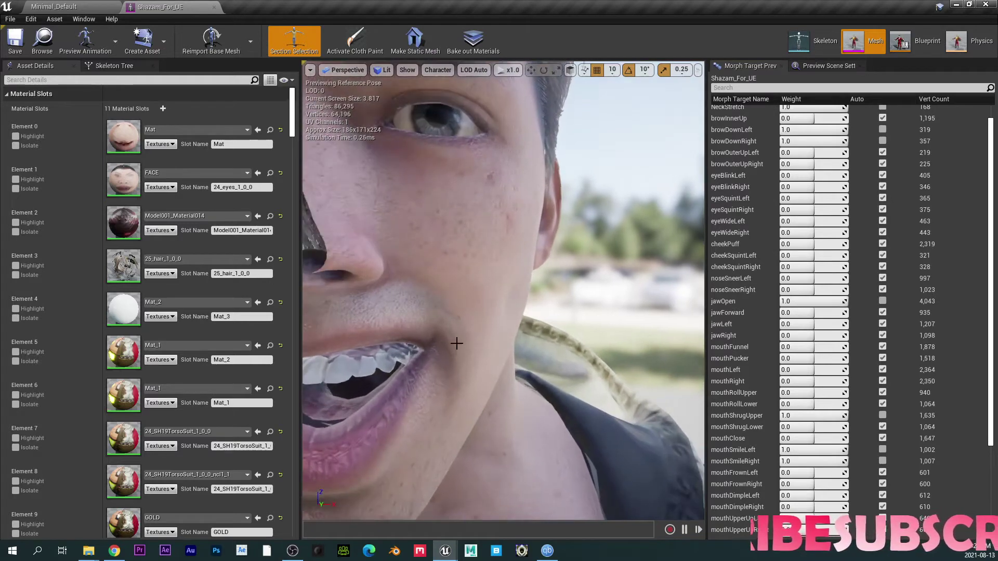
{"action": "scroll", "coordinate": [456, 341], "scroll_direction": "up", "scroll_amount": 3}
{"action": "scroll", "coordinate": [441, 343], "scroll_direction": "down", "scroll_amount": 8}
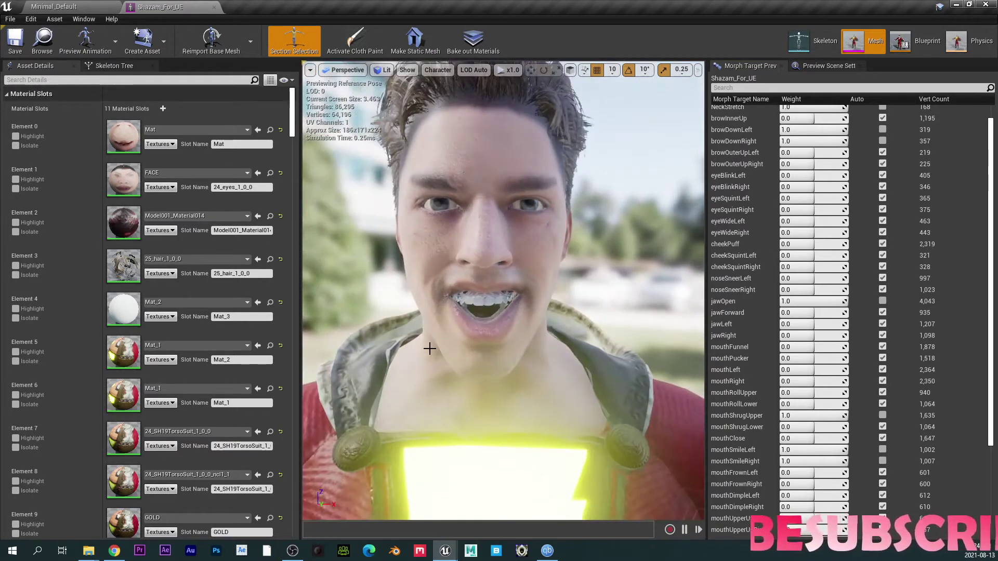
{"action": "scroll", "coordinate": [476, 311], "scroll_direction": "down", "scroll_amount": 5}
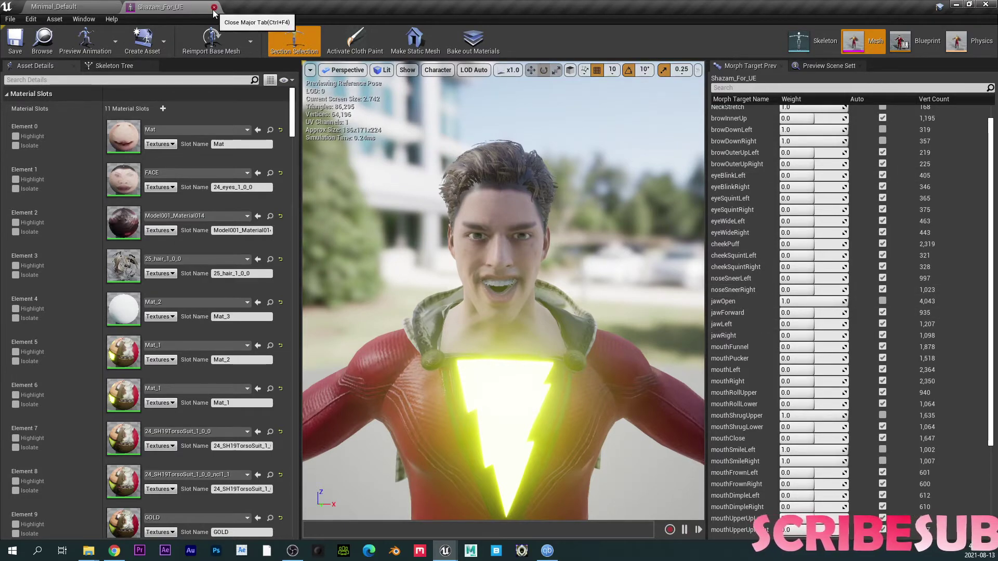
Close the Shazam_For_UE mesh, reopen Shazam_Rig, and locate the browDownLeft Set Curve Value node in the forwards solve graph.
{"action": "key", "text": "ctrl+F4"}
{"action": "double_click", "coordinate": [771, 424]}
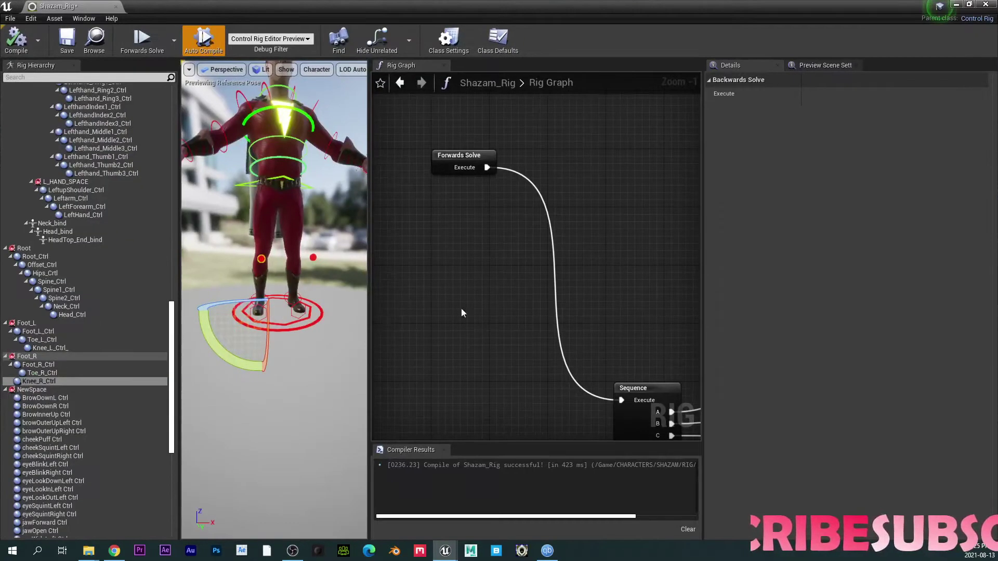
{"action": "right_click_drag", "start_coordinate": [461, 308], "coordinate": [392, 112]}
{"action": "scroll", "coordinate": [420, 282], "scroll_direction": "down", "scroll_amount": 5}
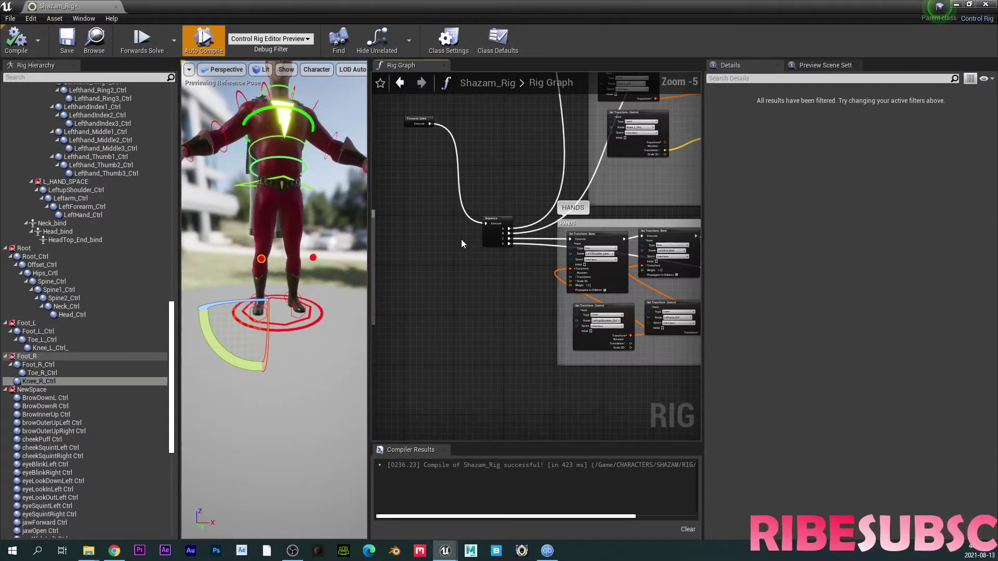
{"action": "right_click_drag", "start_coordinate": [591, 385], "coordinate": [156, 78]}
{"action": "right_click_drag", "start_coordinate": [508, 183], "coordinate": [399, 202]}
{"action": "right_click_drag", "start_coordinate": [491, 233], "coordinate": [390, 236]}
{"action": "scroll", "coordinate": [574, 239], "scroll_direction": "down", "scroll_amount": 1}
{"action": "scroll", "coordinate": [574, 238], "scroll_direction": "down", "scroll_amount": 1}
{"action": "right_click_drag", "start_coordinate": [582, 240], "coordinate": [442, 314]}
{"action": "scroll", "coordinate": [444, 301], "scroll_direction": "up", "scroll_amount": 5}
{"action": "scroll", "coordinate": [415, 312], "scroll_direction": "up", "scroll_amount": 2}
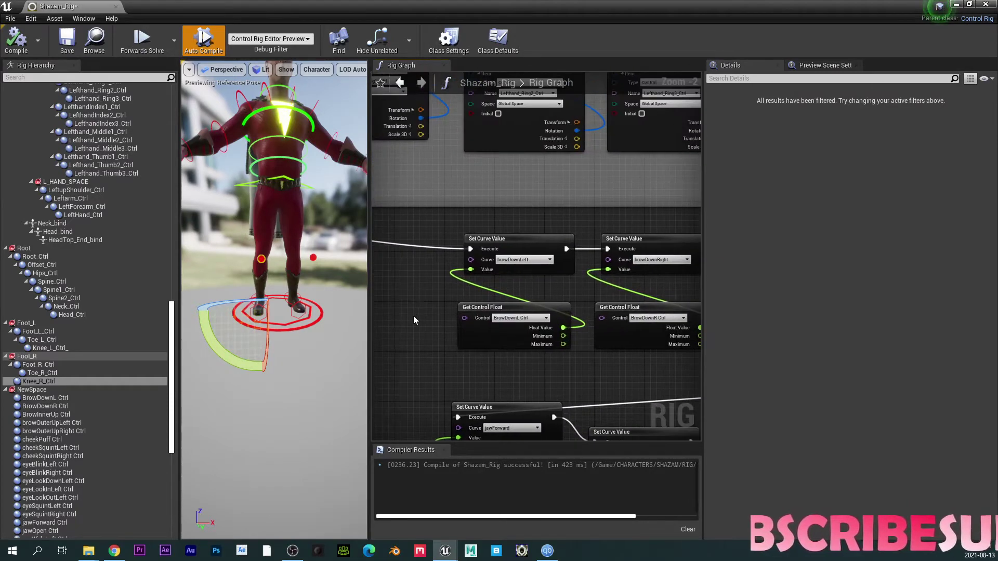
Add a Set Curve Value node before the browDownLeft nodes, with its Execute input connected to an incoming execution wire.
{"action": "right_click", "coordinate": [414, 294]}
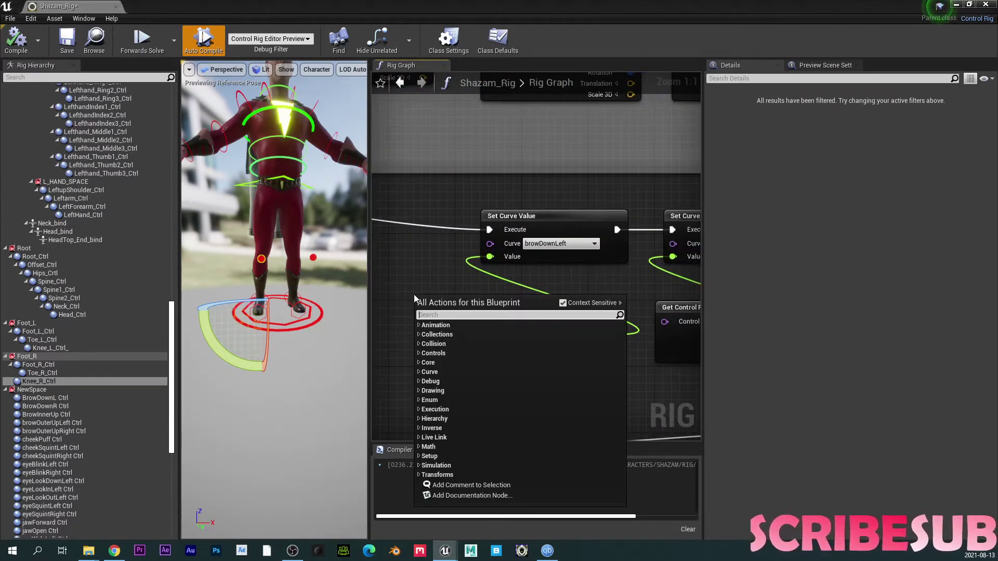
{"action": "type", "text": "SET C"}
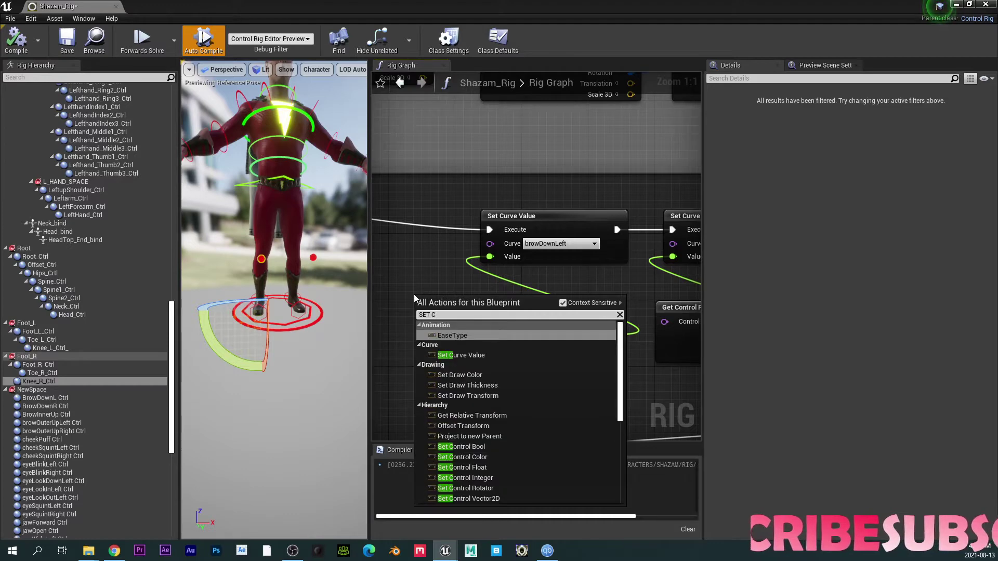
{"action": "left_click", "coordinate": [447, 355]}
{"action": "left_click_drag", "start_coordinate": [450, 301], "coordinate": [382, 288]}
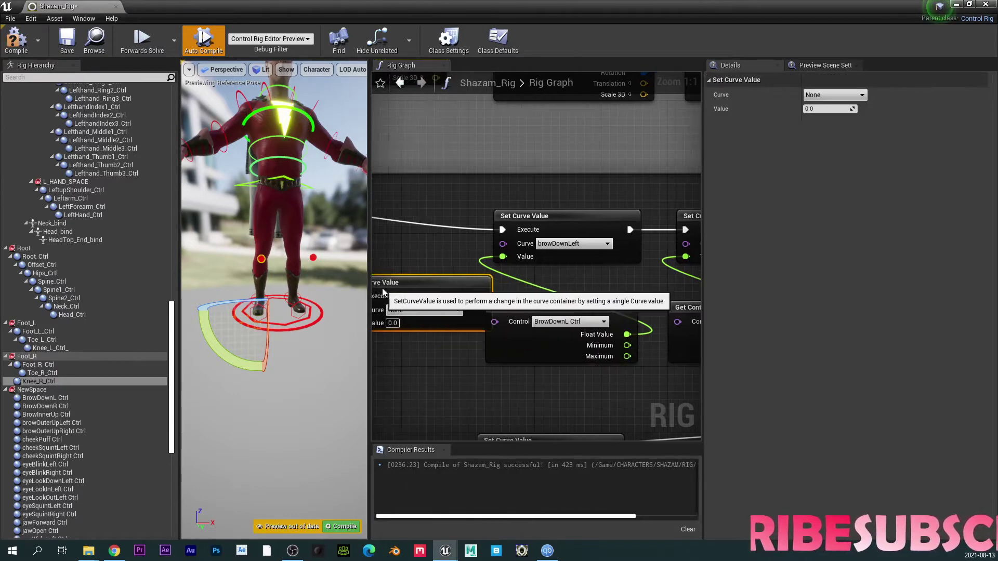
{"action": "right_click_drag", "start_coordinate": [382, 288], "coordinate": [453, 273]}
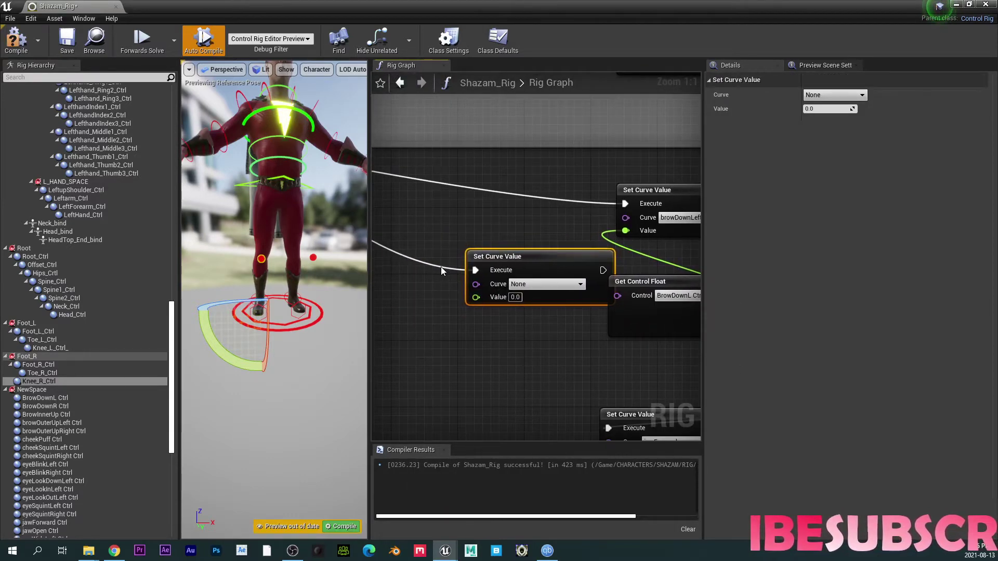
{"action": "left_click", "coordinate": [441, 269]}
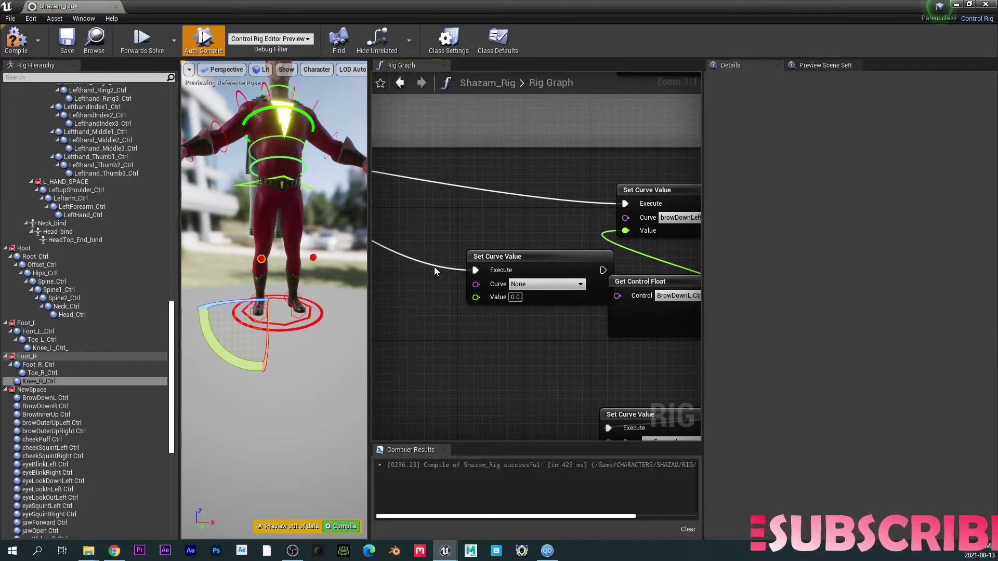
{"action": "left_click_drag", "start_coordinate": [489, 261], "coordinate": [456, 252]}
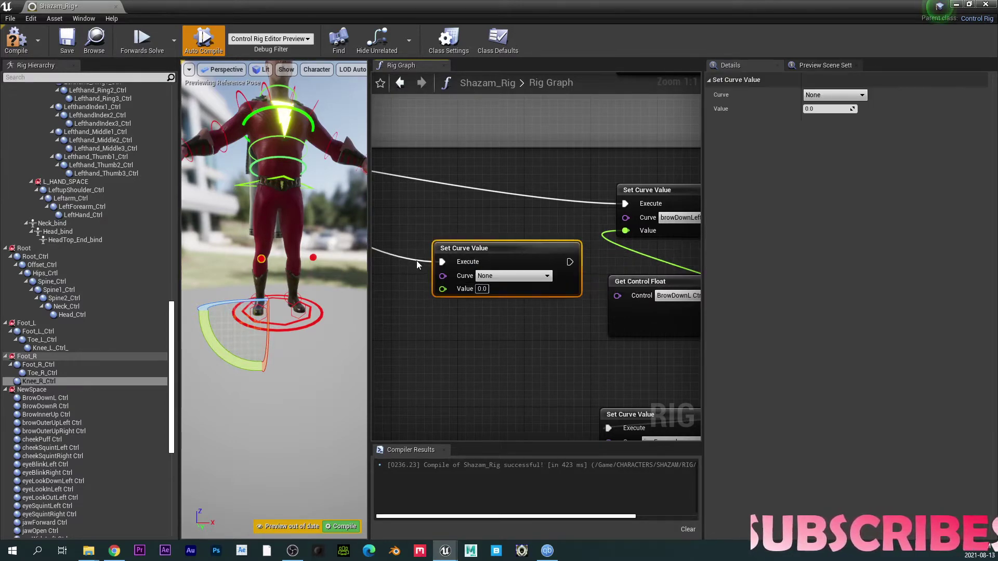
Disconnect the execution wire from the new Set Curve Value node and move the node up beside the browDownLeft node.
{"action": "left_click", "coordinate": [416, 263]}
{"action": "right_click_drag", "start_coordinate": [414, 316], "coordinate": [330, 231]}
{"action": "scroll", "coordinate": [495, 319], "scroll_direction": "down", "scroll_amount": 1}
{"action": "scroll", "coordinate": [469, 314], "scroll_direction": "up", "scroll_amount": 1}
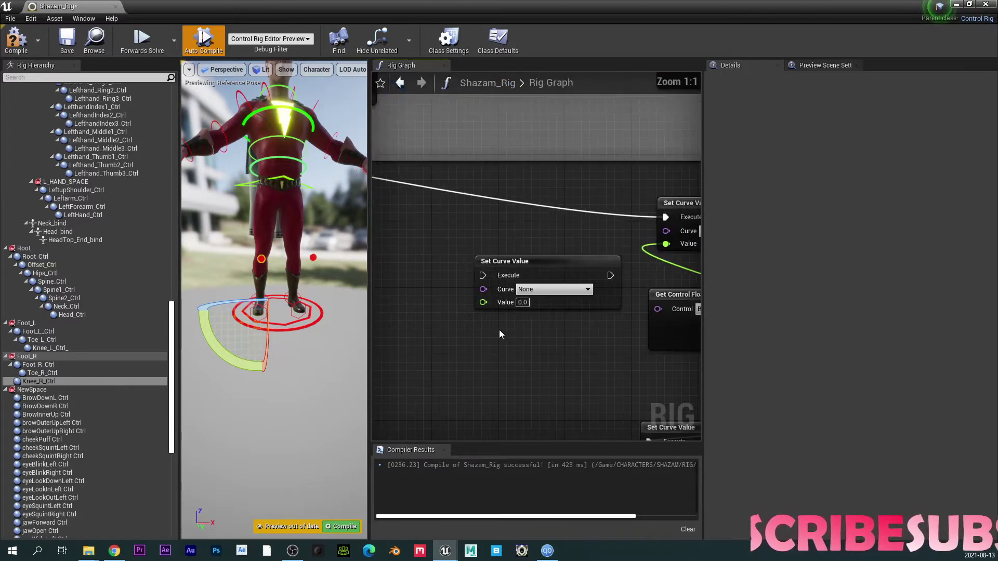
{"action": "right_click_drag", "start_coordinate": [520, 342], "coordinate": [448, 322]}
{"action": "left_click_drag", "start_coordinate": [448, 249], "coordinate": [438, 215]}
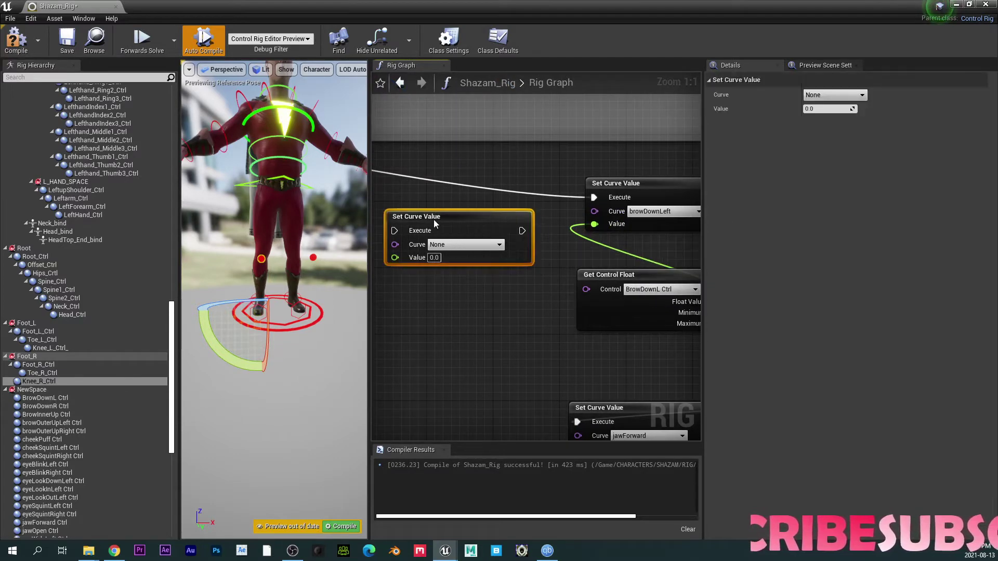
Add a Get Control Float node below the unconnected Set Curve Value node and set its control to eyeLookInLeft Ctrl.
{"action": "right_click_drag", "start_coordinate": [448, 321], "coordinate": [427, 294]}
{"action": "right_click", "coordinate": [426, 294]}
{"action": "type", "text": "GET CO"}
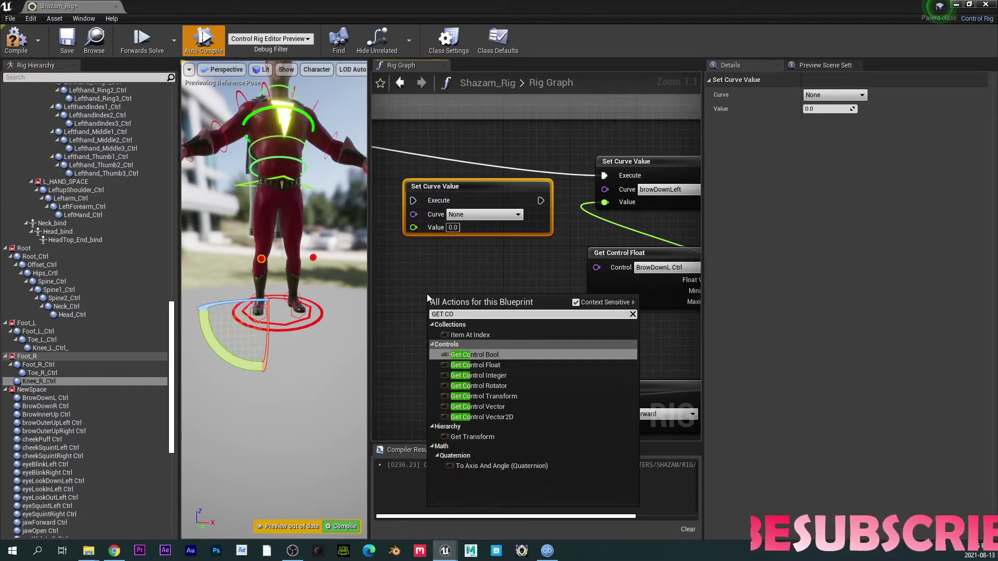
{"action": "left_click", "coordinate": [476, 366]}
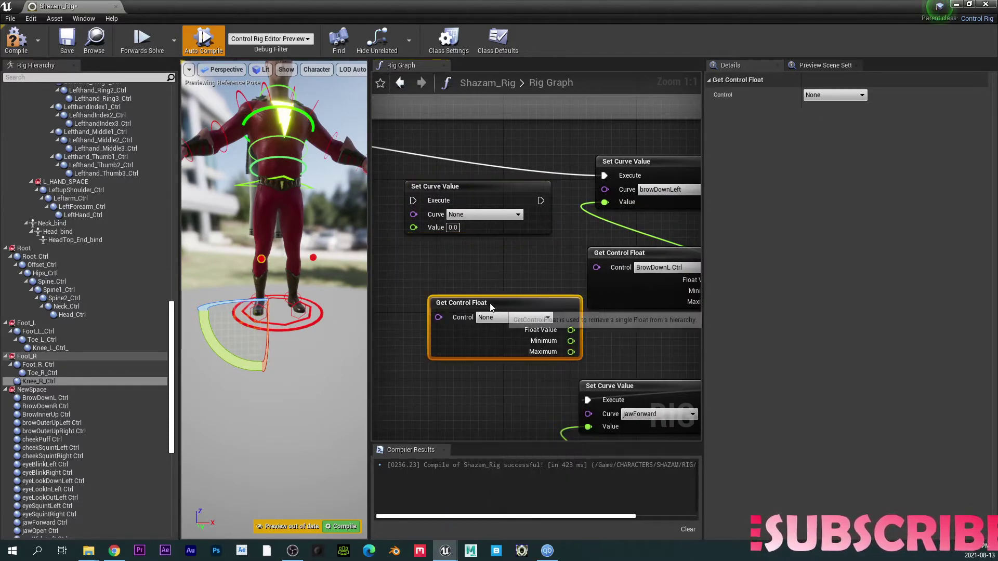
{"action": "left_click_drag", "start_coordinate": [478, 299], "coordinate": [461, 291]}
{"action": "right_click_drag", "start_coordinate": [507, 250], "coordinate": [468, 250]}
{"action": "left_click", "coordinate": [441, 301]}
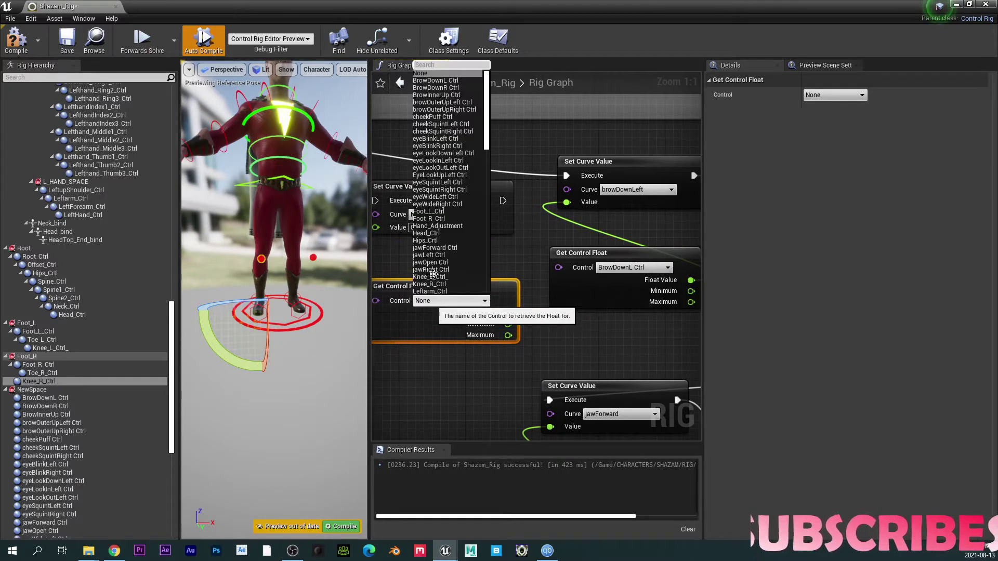
{"action": "left_click", "coordinate": [438, 161]}
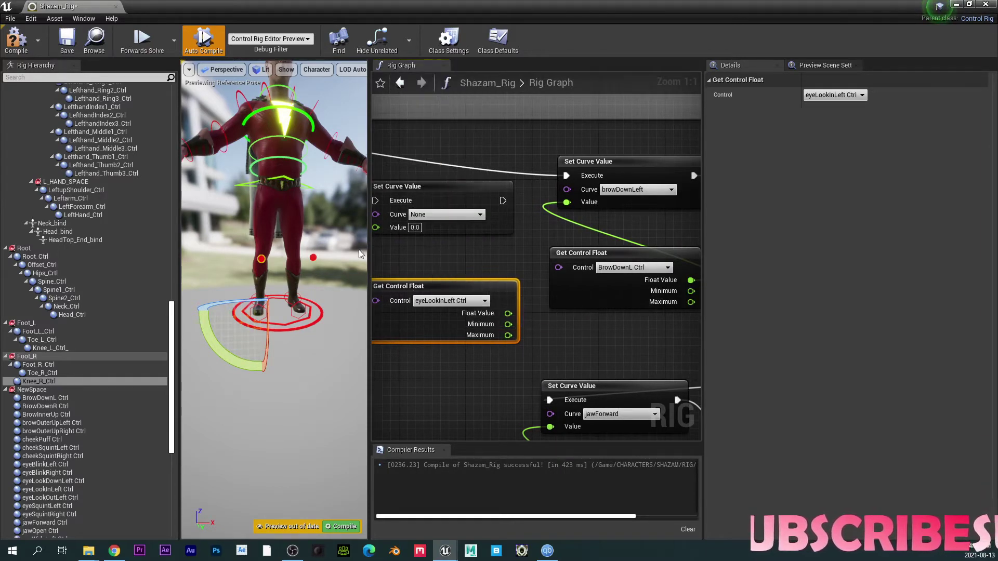
Set the Set Curve Value node's curve to BrowInnerUp and connect the Get Control Float node's Float Value to its Value input.
{"action": "left_click", "coordinate": [457, 215]}
{"action": "left_click", "coordinate": [442, 281]}
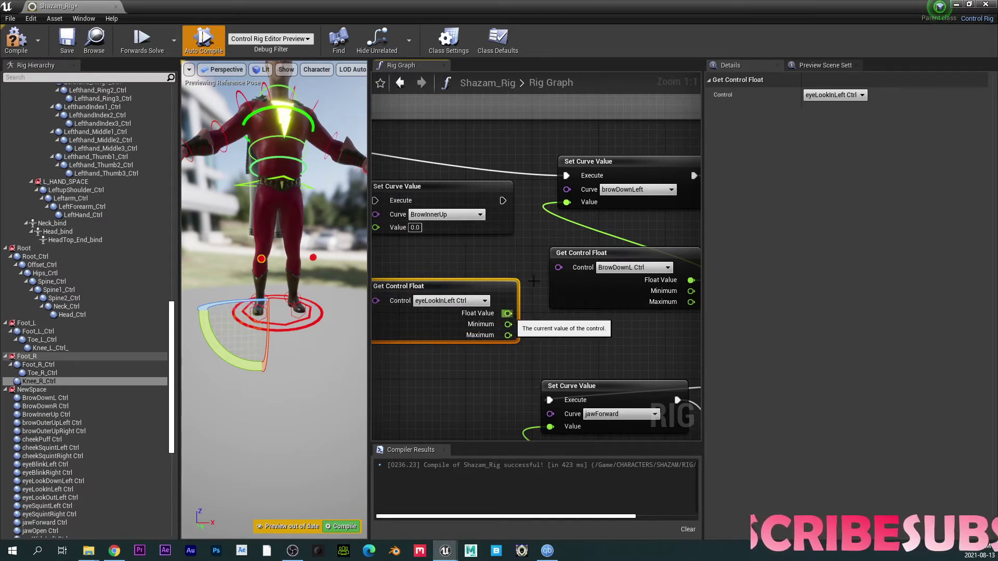
{"action": "left_click_drag", "start_coordinate": [507, 313], "coordinate": [437, 250]}
{"action": "left_click", "coordinate": [446, 245]}
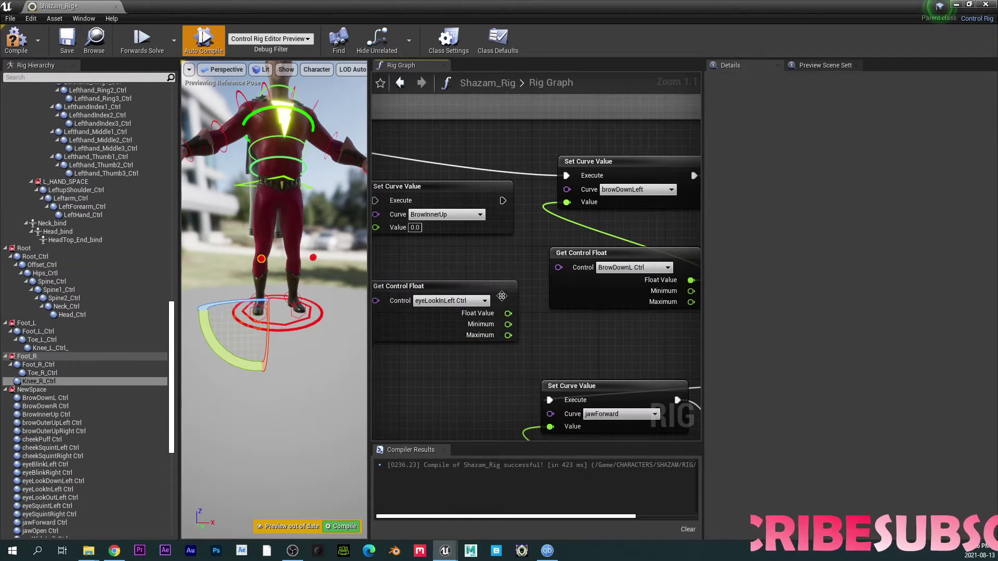
{"action": "left_click_drag", "start_coordinate": [506, 314], "coordinate": [480, 244]}
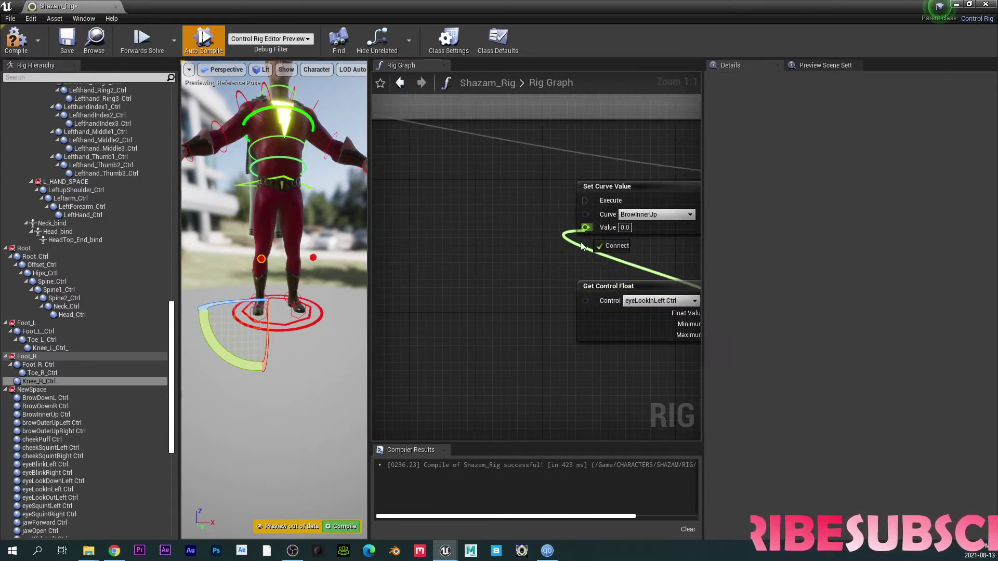
{"action": "right_click_drag", "start_coordinate": [529, 268], "coordinate": [372, 260]}
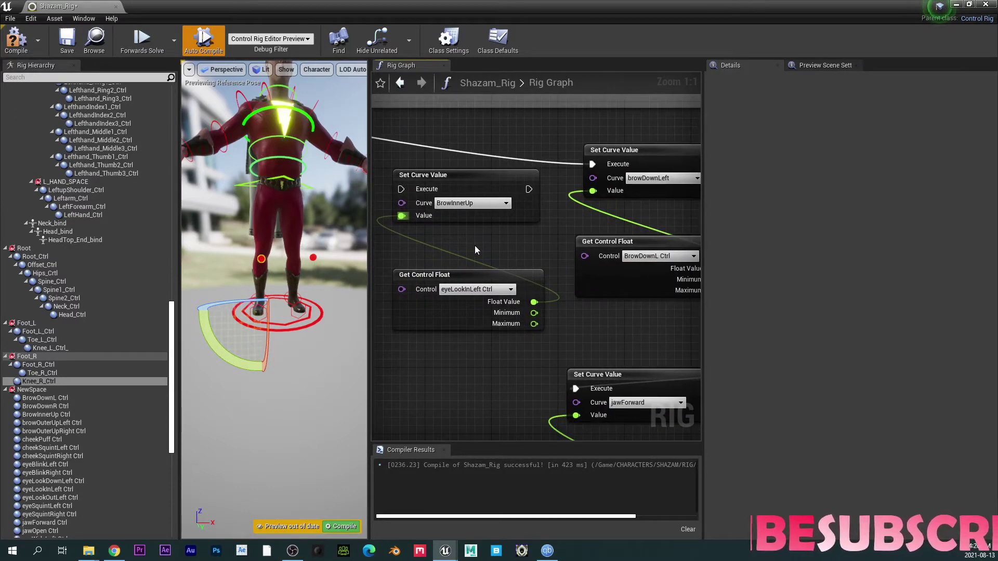
{"action": "right_click_drag", "start_coordinate": [502, 241], "coordinate": [456, 228]}
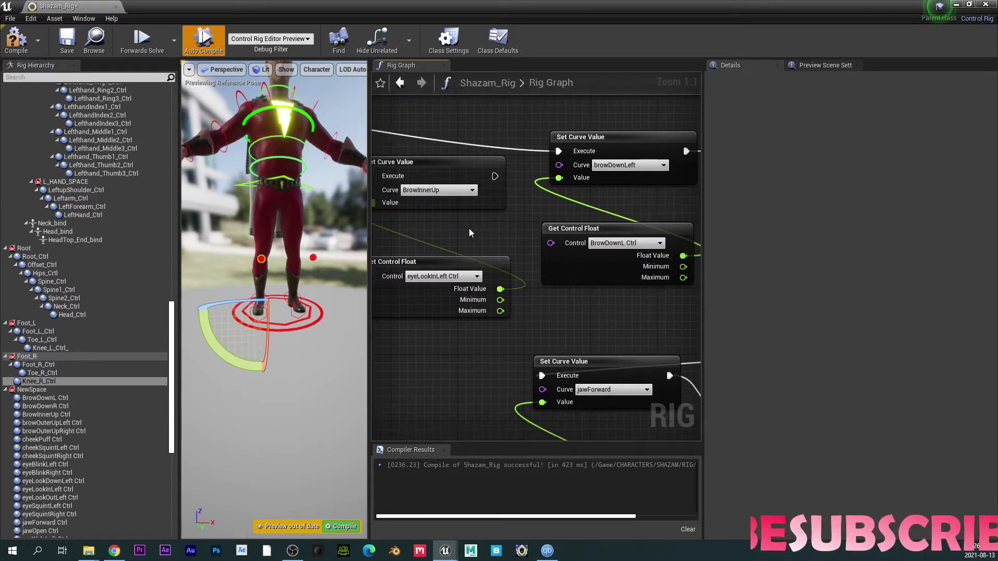
Enable the BrowDownL Ctrl gizmo temporarily, look for it around the character's head, and disable it again.
{"action": "left_click_drag", "start_coordinate": [172, 347], "coordinate": [165, 405]}
{"action": "left_click", "coordinate": [46, 191]}
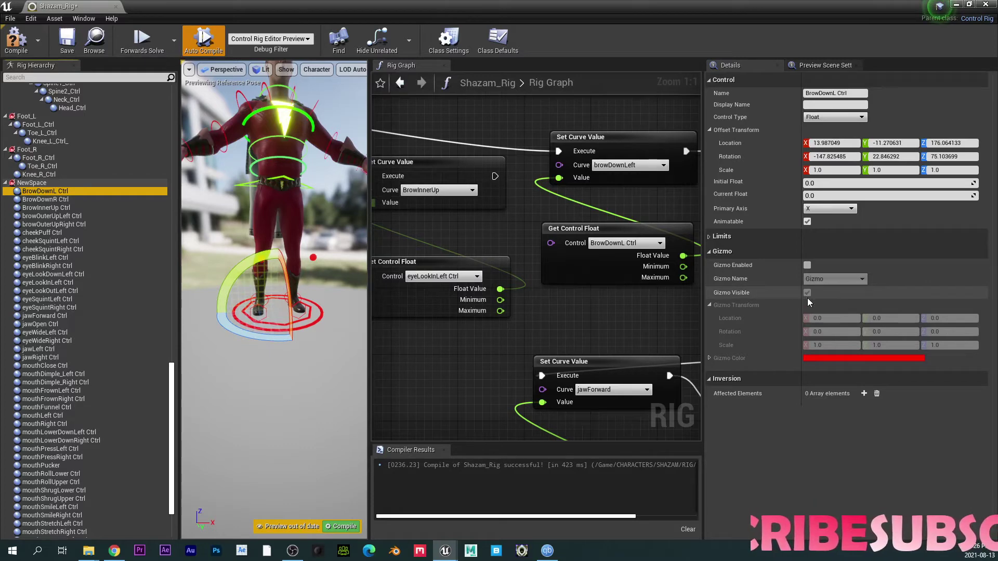
{"action": "left_click", "coordinate": [807, 266]}
{"action": "scroll", "coordinate": [327, 256], "scroll_direction": "down", "scroll_amount": 3}
{"action": "middle_click_drag", "start_coordinate": [274, 263], "coordinate": [273, 232]}
{"action": "left_click_drag", "start_coordinate": [309, 342], "coordinate": [312, 374]}
{"action": "right_click_drag", "start_coordinate": [312, 374], "coordinate": [343, 394]}
{"action": "left_click", "coordinate": [806, 266]}
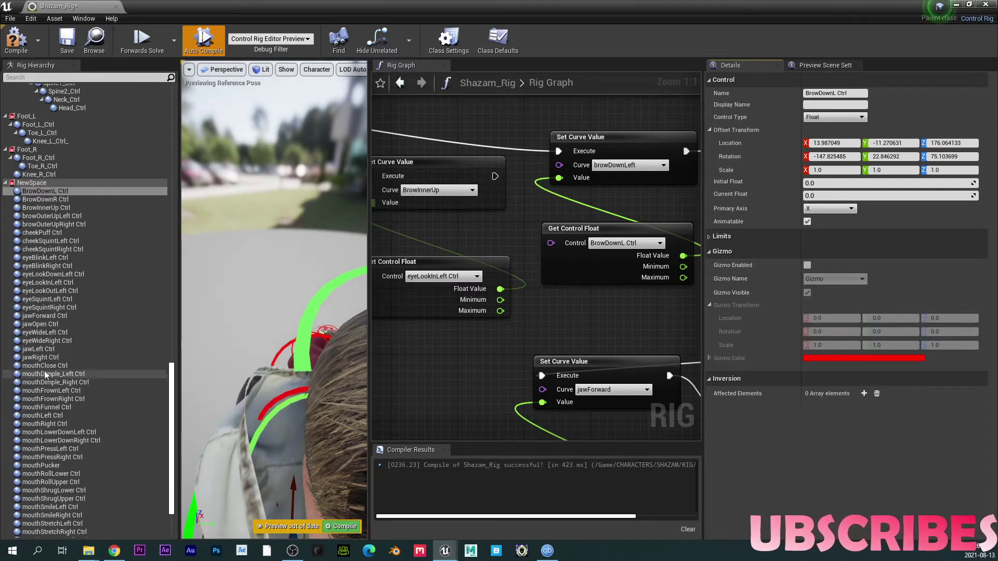
Inspect the Hand_Adjustment control's gizmo settings, view the character's face from the front, and compile the rig.
{"action": "left_click_drag", "start_coordinate": [170, 470], "coordinate": [169, 491]}
{"action": "left_click", "coordinate": [104, 519]}
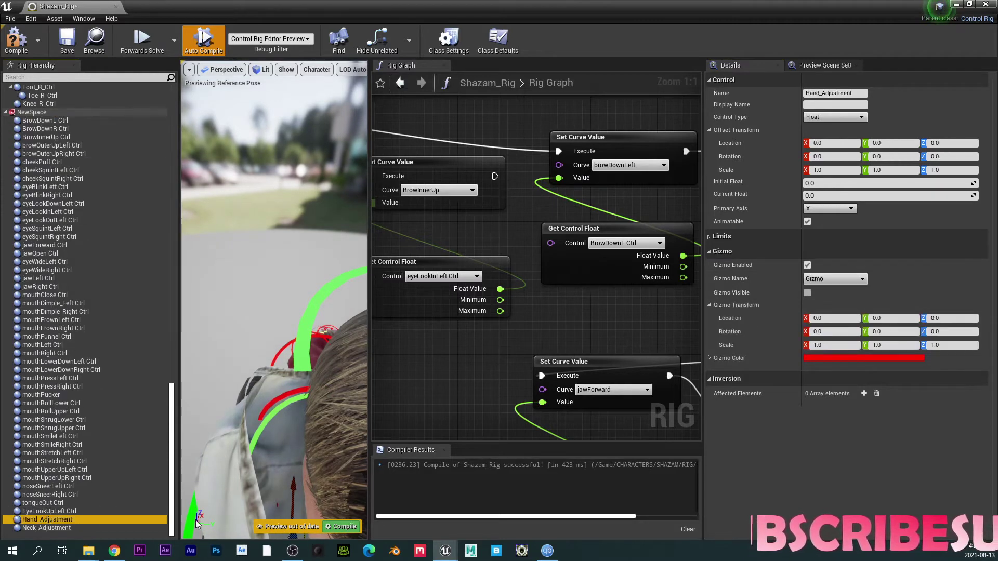
{"action": "right_click_drag", "start_coordinate": [309, 355], "coordinate": [208, 478]}
{"action": "right_click_drag", "start_coordinate": [244, 375], "coordinate": [276, 416]}
{"action": "right_click_drag", "start_coordinate": [334, 287], "coordinate": [291, 286]}
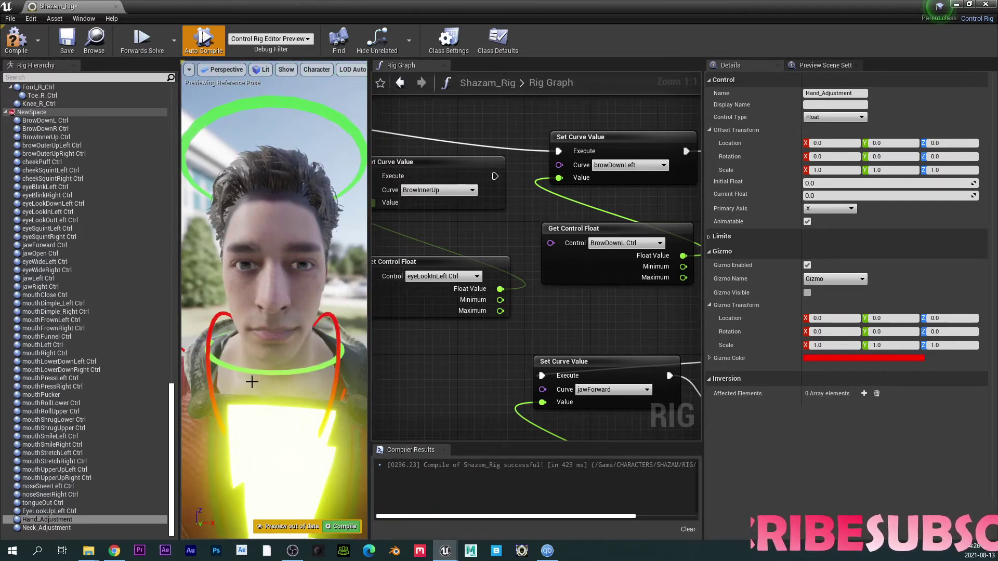
{"action": "left_click", "coordinate": [345, 526]}
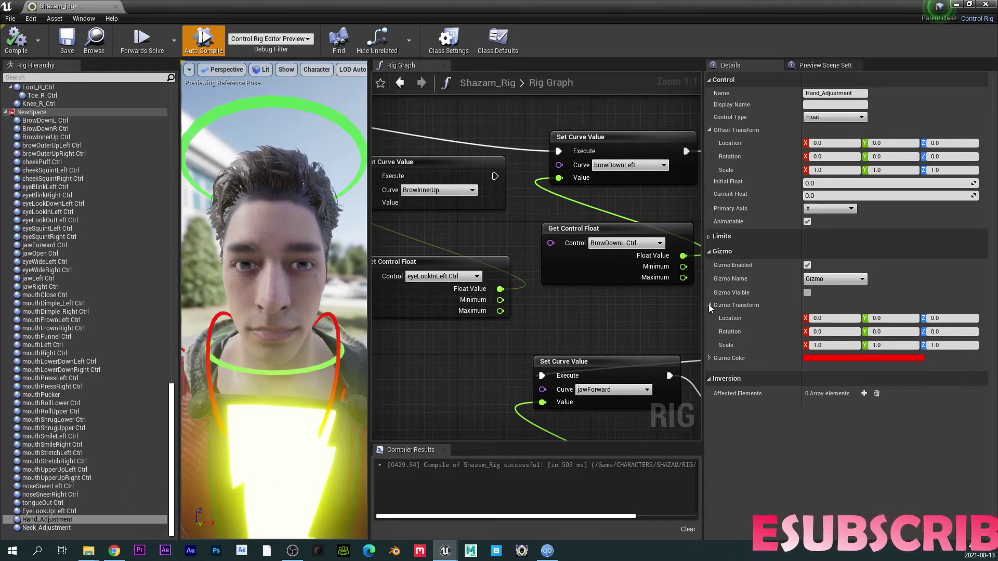
Disable the gizmo of the Neck_Adjustment control and check the character's upper body from farther back.
{"action": "left_click", "coordinate": [50, 529]}
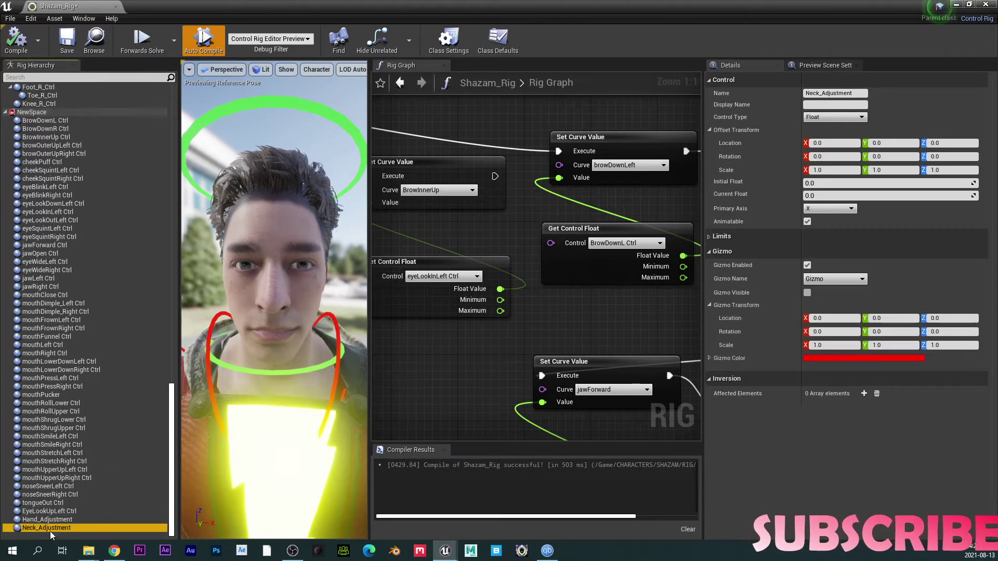
{"action": "left_click", "coordinate": [807, 265]}
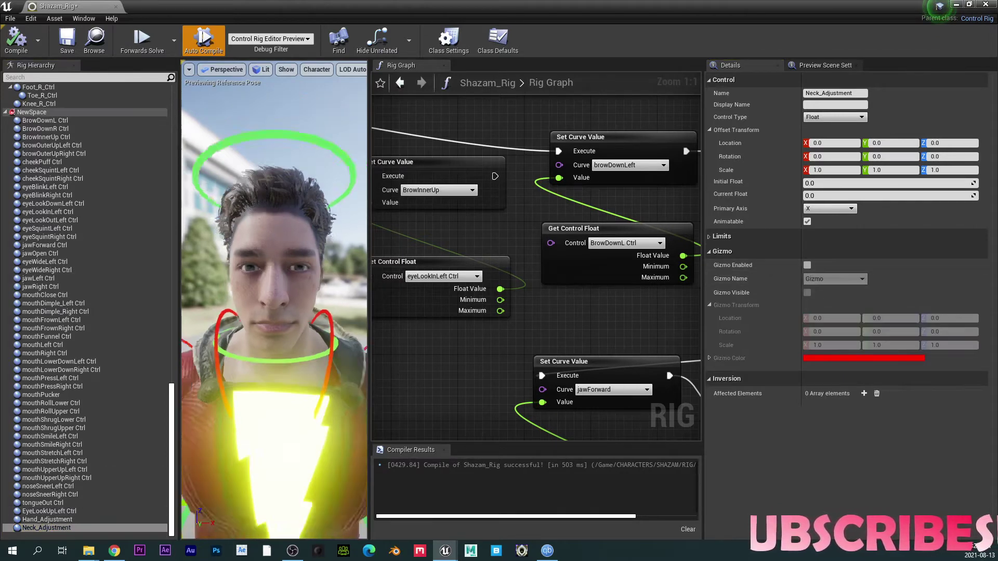
{"action": "scroll", "coordinate": [263, 381], "scroll_direction": "down", "scroll_amount": 3}
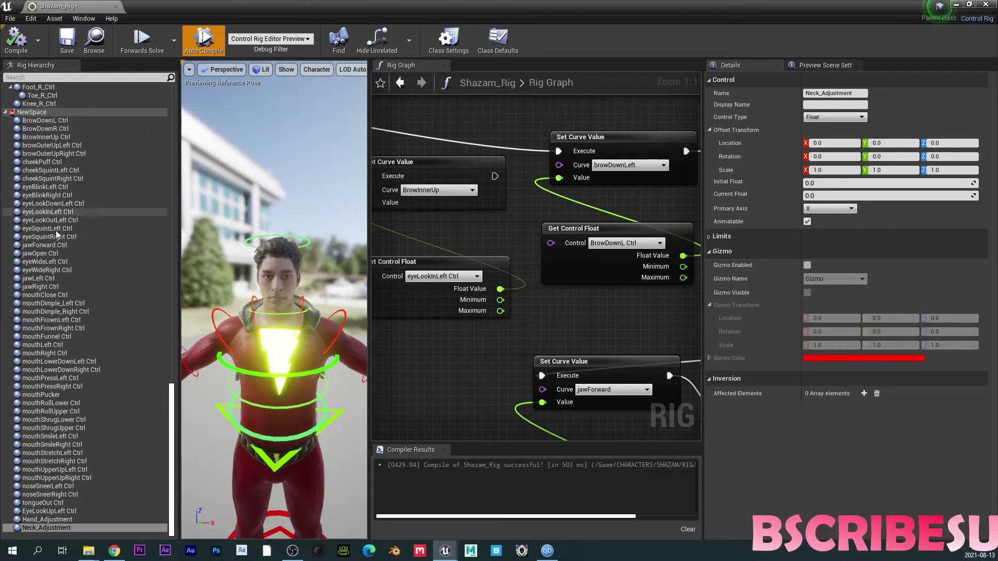
Delete the BrowInnerUp Set Curve Value node together with its eyeLookInLeft Get Control Float node and recompile the rig.
{"action": "right_click_drag", "start_coordinate": [450, 376], "coordinate": [518, 392]}
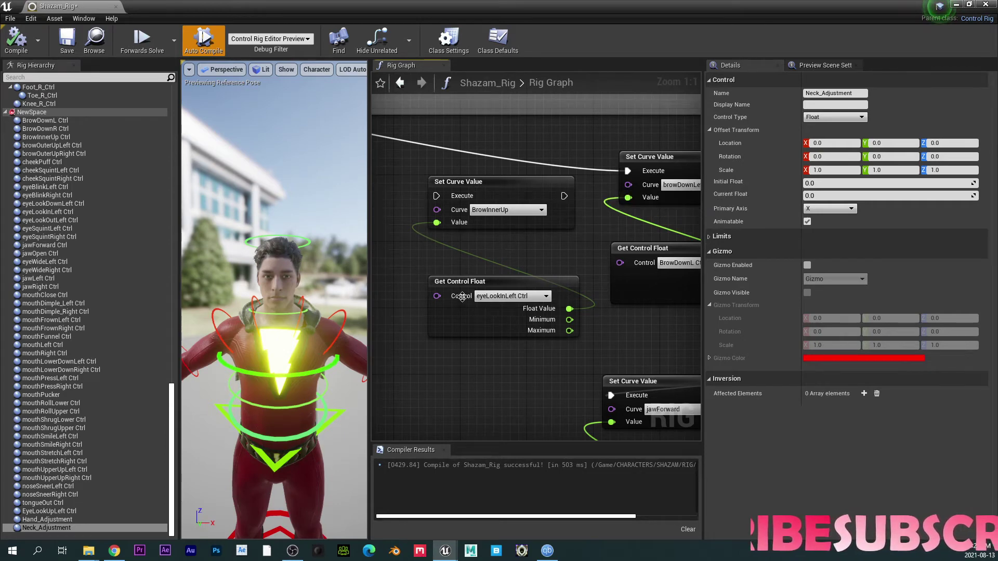
{"action": "left_click_drag", "start_coordinate": [461, 295], "coordinate": [454, 296]}
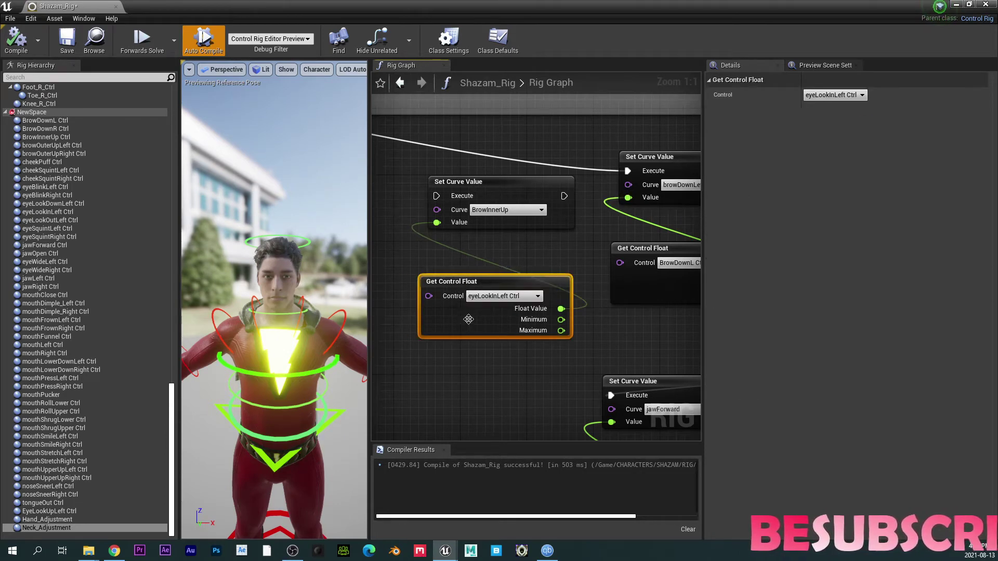
{"action": "left_click", "coordinate": [498, 295]}
{"action": "left_click", "coordinate": [406, 213]}
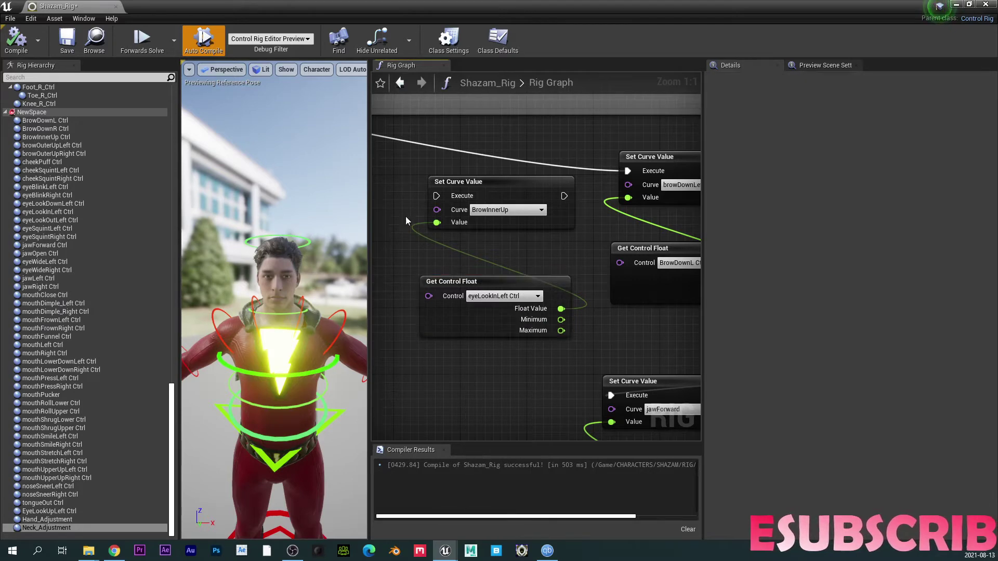
{"action": "left_click_drag", "start_coordinate": [405, 213], "coordinate": [462, 278]}
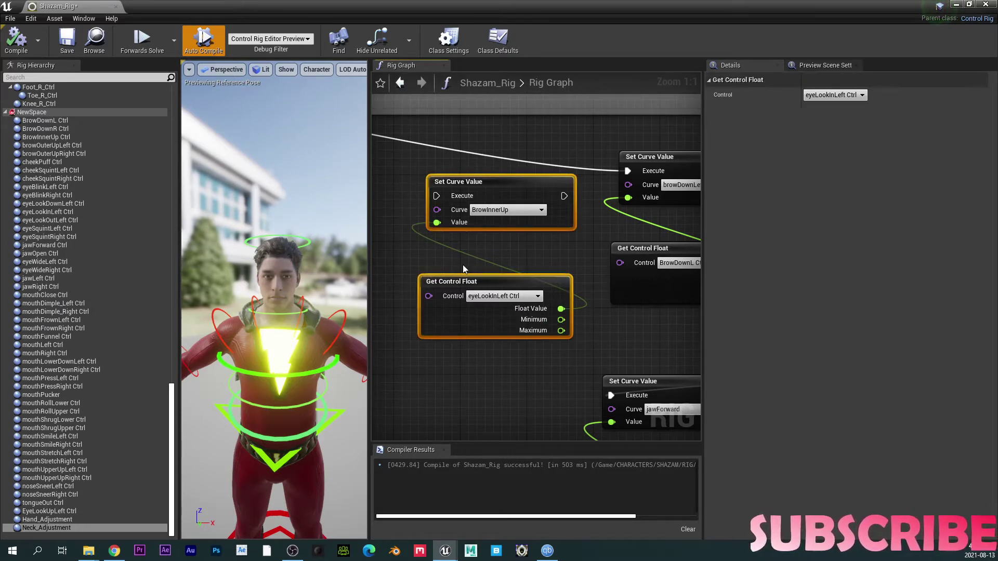
{"action": "key", "text": "Delete"}
{"action": "scroll", "coordinate": [453, 241], "scroll_direction": "down", "scroll_amount": 2}
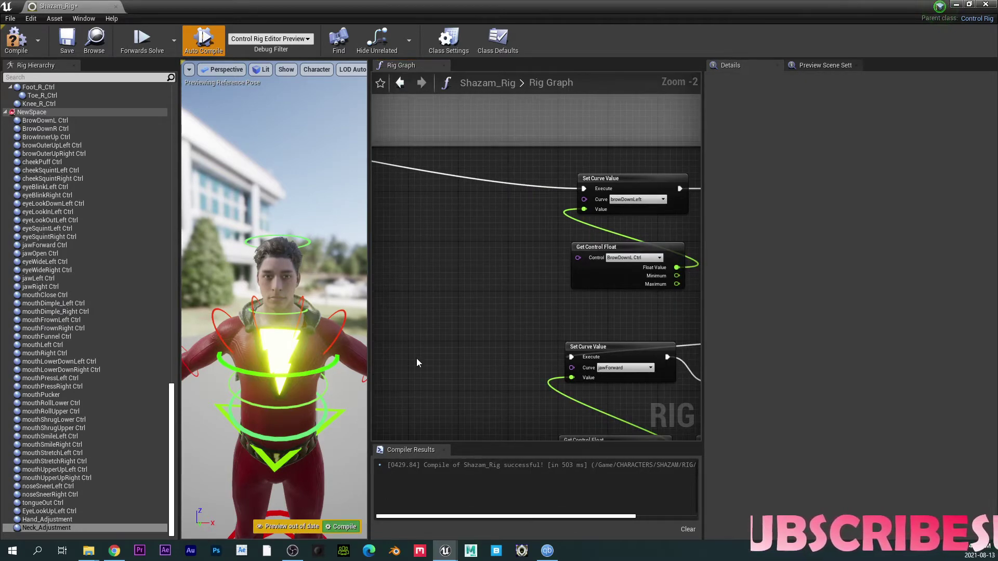
{"action": "scroll", "coordinate": [427, 301], "scroll_direction": "down", "scroll_amount": 2}
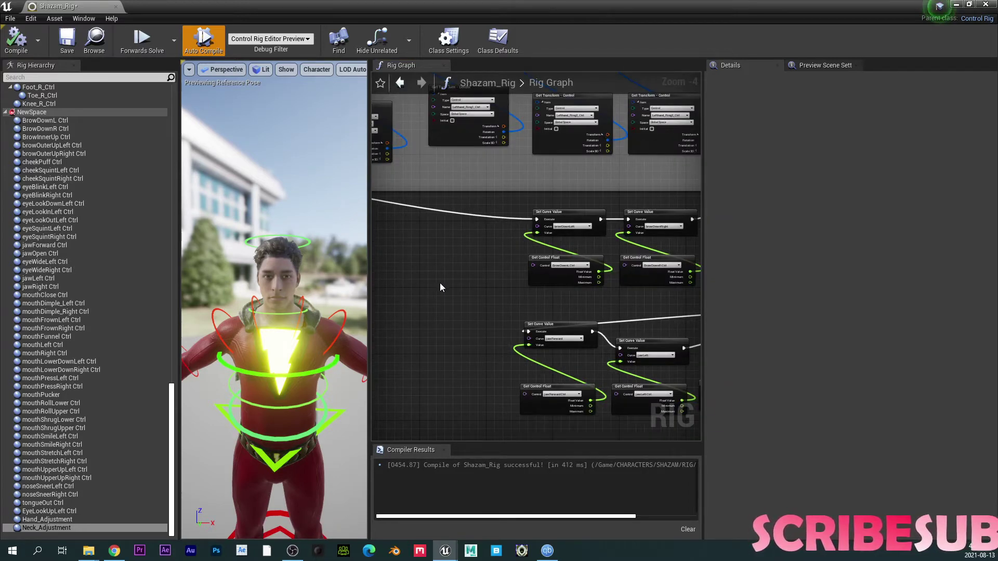
Locate the Backwards Solve node in the rig graph and follow its execution wire to the Sequence node.
{"action": "scroll", "coordinate": [450, 283], "scroll_direction": "down", "scroll_amount": 4}
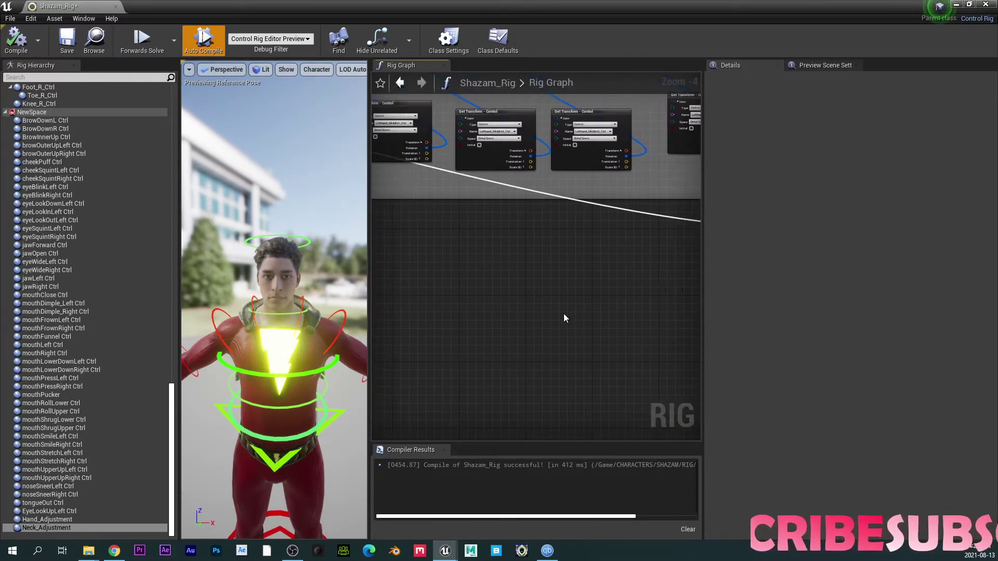
{"action": "right_click_drag", "start_coordinate": [415, 351], "coordinate": [669, 358]}
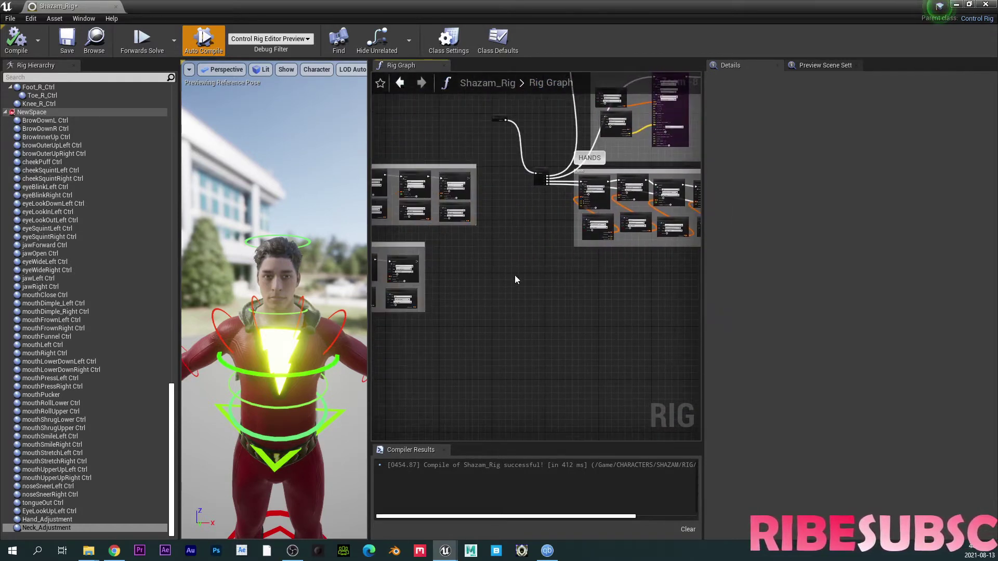
{"action": "right_click_drag", "start_coordinate": [516, 280], "coordinate": [490, 302]}
{"action": "scroll", "coordinate": [425, 262], "scroll_direction": "up", "scroll_amount": 5}
{"action": "scroll", "coordinate": [394, 183], "scroll_direction": "up", "scroll_amount": 1}
{"action": "right_click_drag", "start_coordinate": [394, 183], "coordinate": [441, 262]}
{"action": "scroll", "coordinate": [463, 224], "scroll_direction": "up", "scroll_amount": 2}
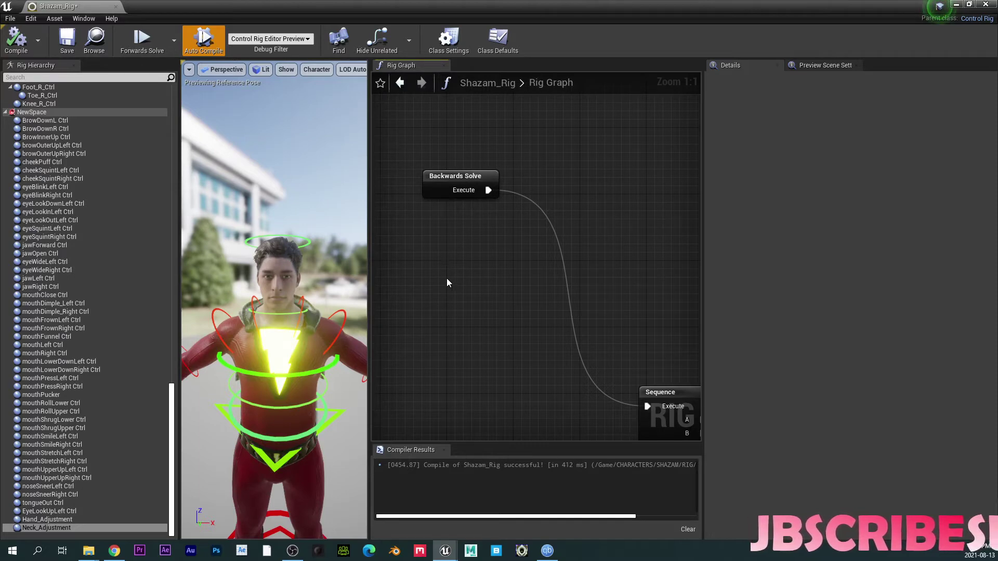
{"action": "right_click_drag", "start_coordinate": [486, 292], "coordinate": [319, 279]}
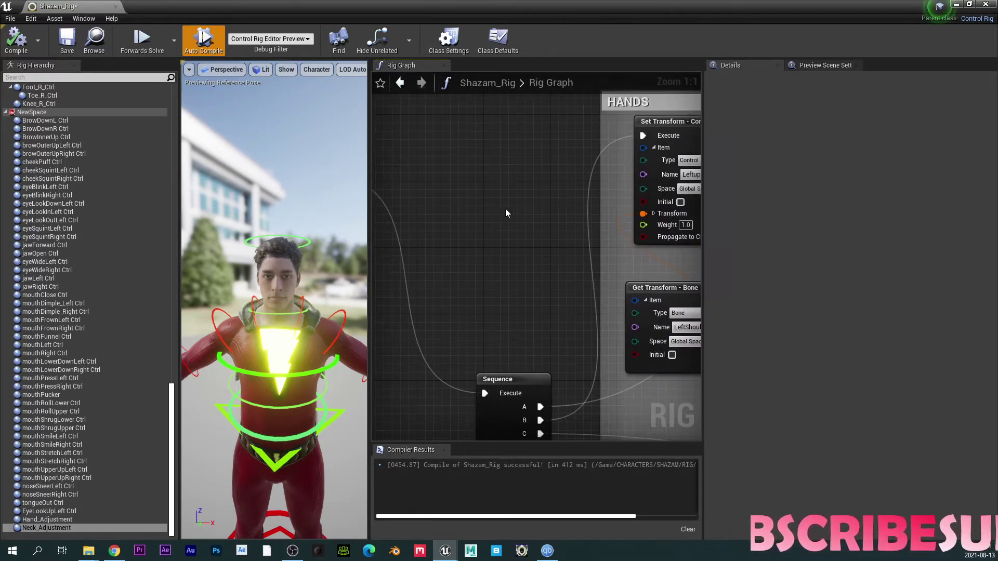
Examine the backwards solve's Pelvis group for Root_Ctrl and Hips_Crtl, and the Spine1_Ctrl transform nodes that follow.
{"action": "right_click_drag", "start_coordinate": [507, 213], "coordinate": [261, 386]}
{"action": "right_click_drag", "start_coordinate": [676, 98], "coordinate": [288, 455]}
{"action": "mouse_move", "coordinate": [384, 426]}
{"action": "right_mouse_down"}
{"action": "mouse_move", "coordinate": [486, 423]}
{"action": "mouse_move", "coordinate": [385, 413]}
{"action": "right_mouse_up"}
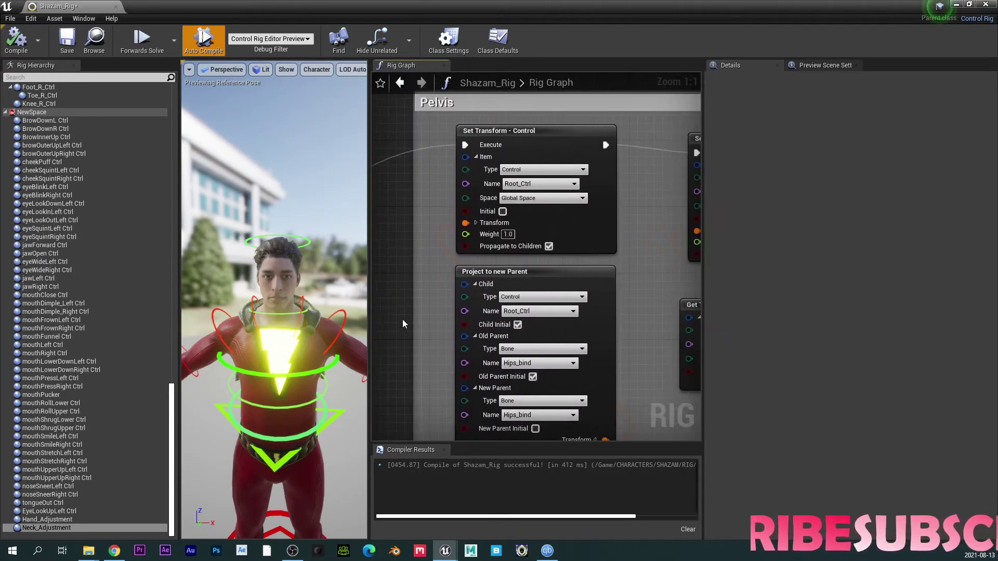
{"action": "scroll", "coordinate": [404, 320], "scroll_direction": "down", "scroll_amount": 3}
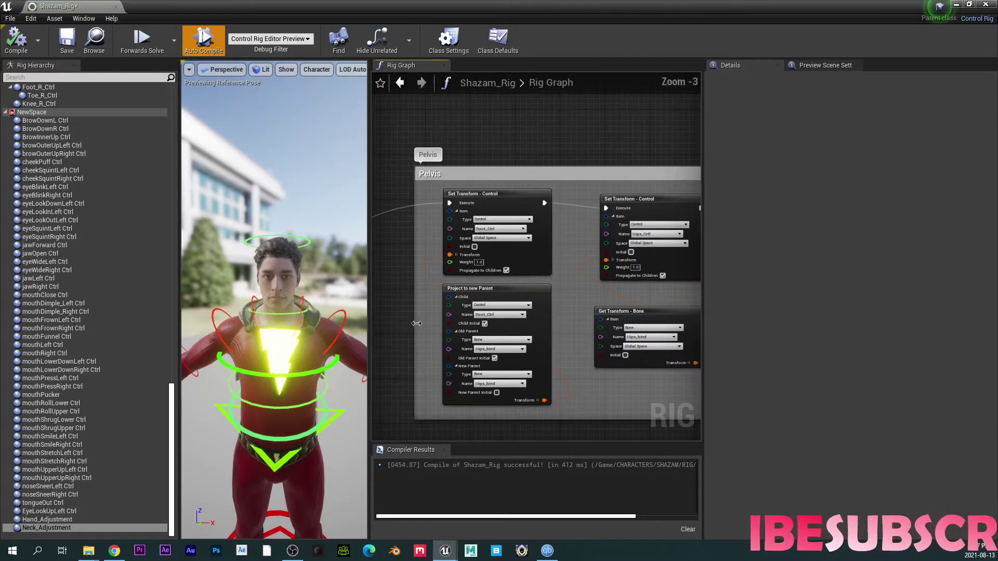
{"action": "right_click_drag", "start_coordinate": [416, 392], "coordinate": [383, 392]}
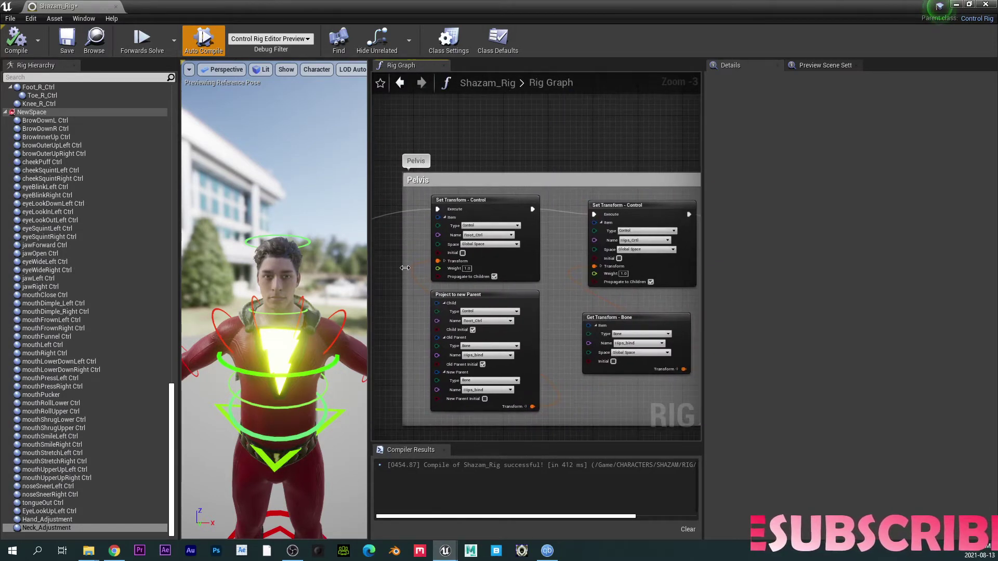
{"action": "scroll", "coordinate": [406, 265], "scroll_direction": "up", "scroll_amount": 2}
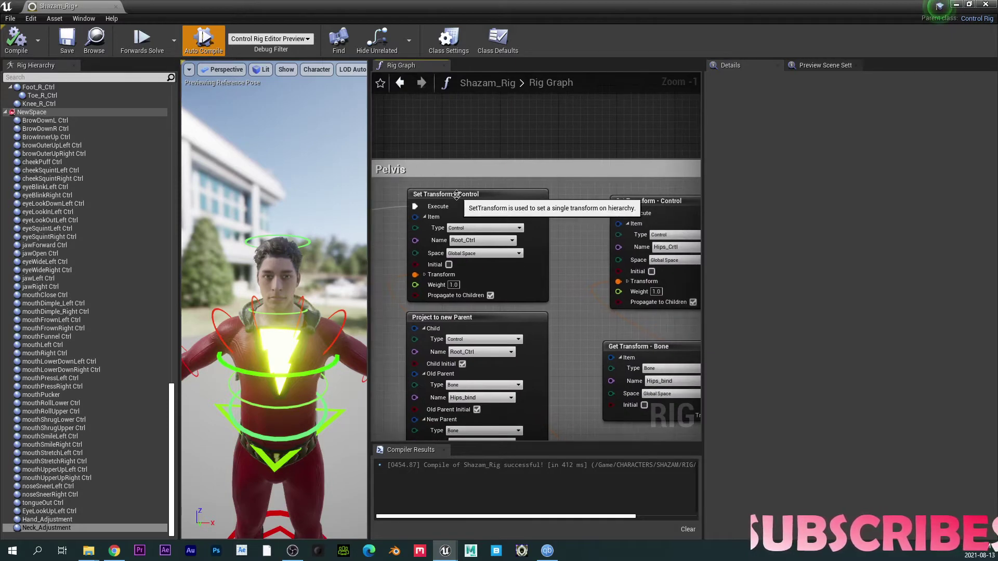
{"action": "right_click_drag", "start_coordinate": [583, 309], "coordinate": [474, 259]}
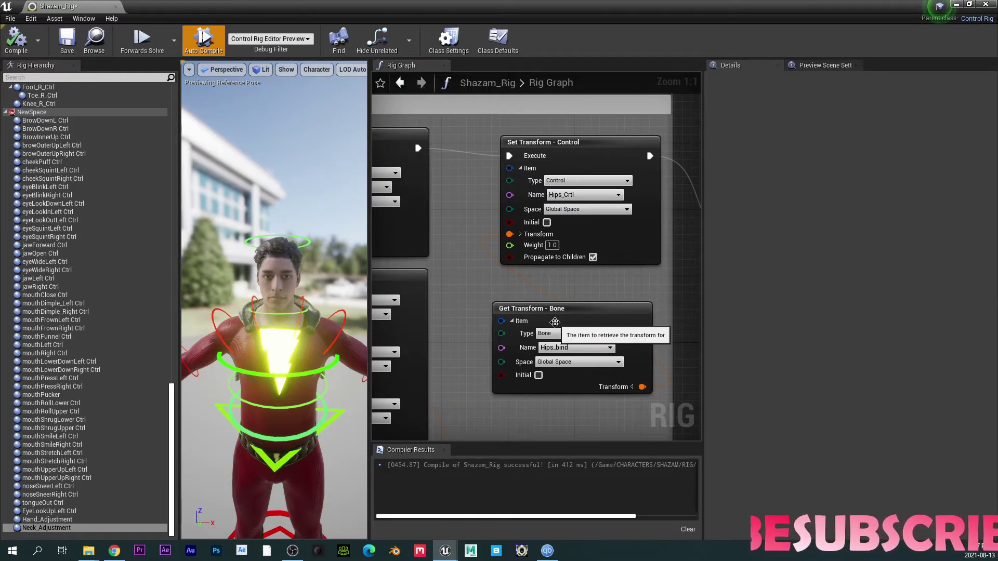
{"action": "right_click_drag", "start_coordinate": [675, 291], "coordinate": [501, 167]}
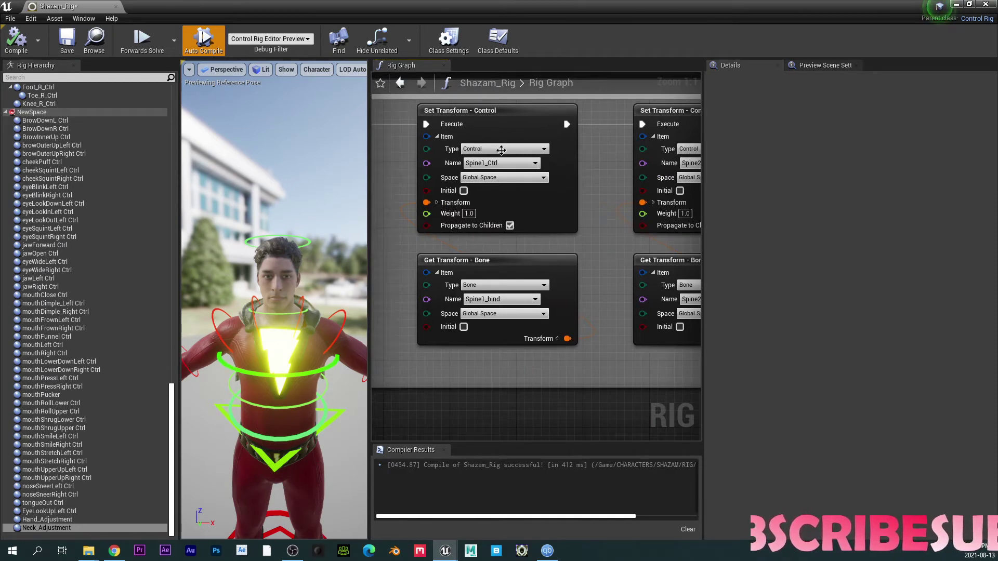
Compare the forwards solve's HIPS-HEAD group with the backwards solve's Spine1_Ctrl and Spine1_bind transform nodes.
{"action": "right_click_drag", "start_coordinate": [614, 172], "coordinate": [381, 438]}
{"action": "scroll", "coordinate": [519, 282], "scroll_direction": "down", "scroll_amount": 2}
{"action": "right_click_drag", "start_coordinate": [518, 282], "coordinate": [406, 432]}
{"action": "right_click_drag", "start_coordinate": [420, 204], "coordinate": [364, 512]}
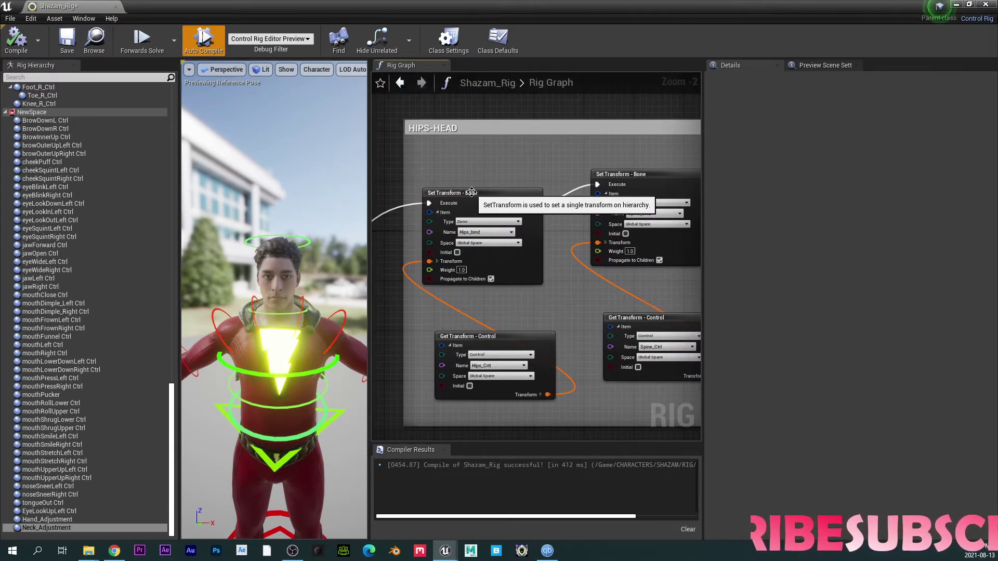
{"action": "right_click_drag", "start_coordinate": [391, 354], "coordinate": [697, 130]}
{"action": "right_click_drag", "start_coordinate": [606, 331], "coordinate": [572, 107]}
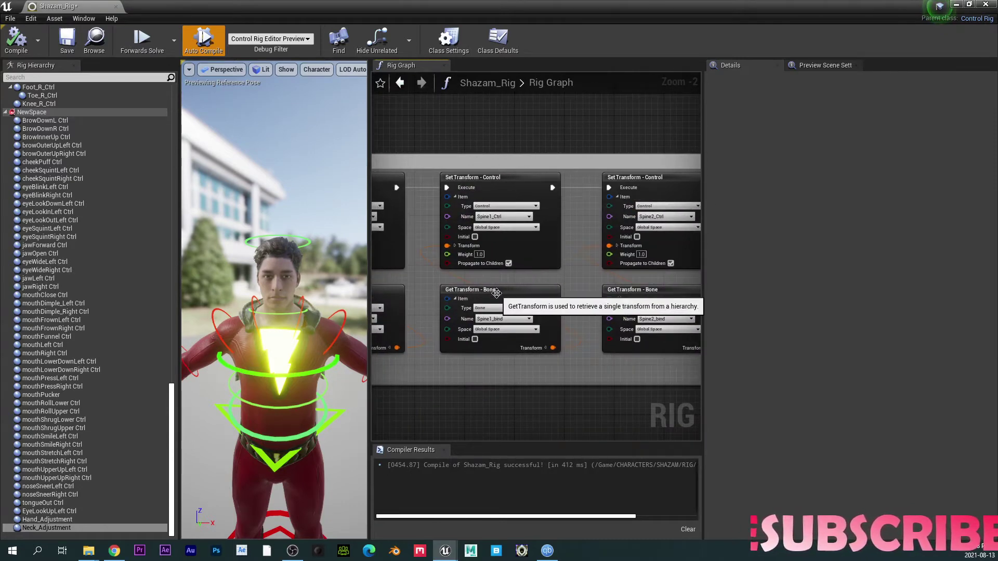
Nudge the Foot_L_Ctrl Set Transform and LeftFoot_bind Get Transform nodes slightly apart in the backwards solve's LEGS group.
{"action": "right_click_drag", "start_coordinate": [470, 429], "coordinate": [503, 177]}
{"action": "right_click_drag", "start_coordinate": [503, 431], "coordinate": [516, 337]}
{"action": "right_click_drag", "start_coordinate": [479, 396], "coordinate": [824, 190]}
{"action": "right_click_drag", "start_coordinate": [587, 182], "coordinate": [566, 414]}
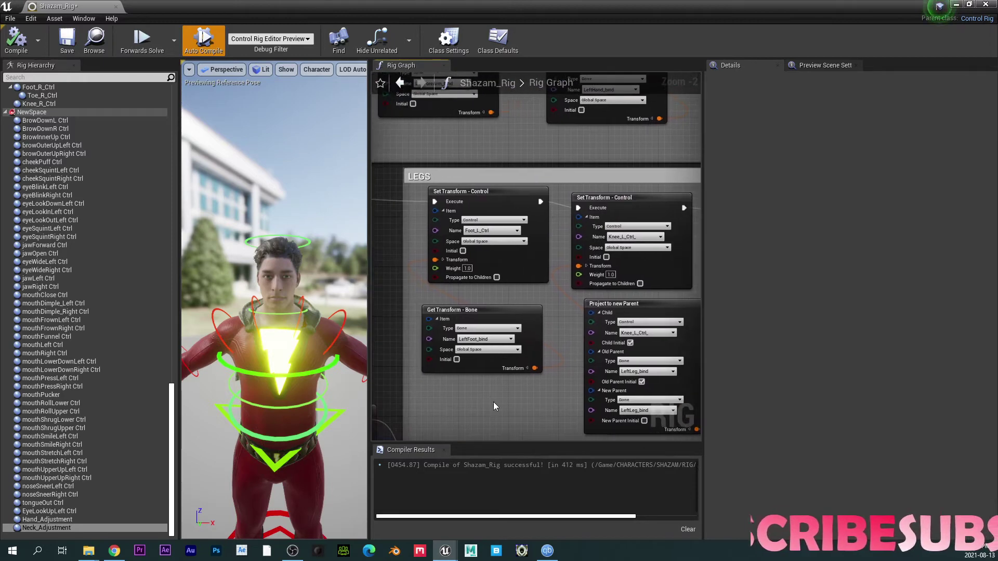
{"action": "right_click_drag", "start_coordinate": [538, 318], "coordinate": [541, 270]}
{"action": "left_click", "coordinate": [460, 175]}
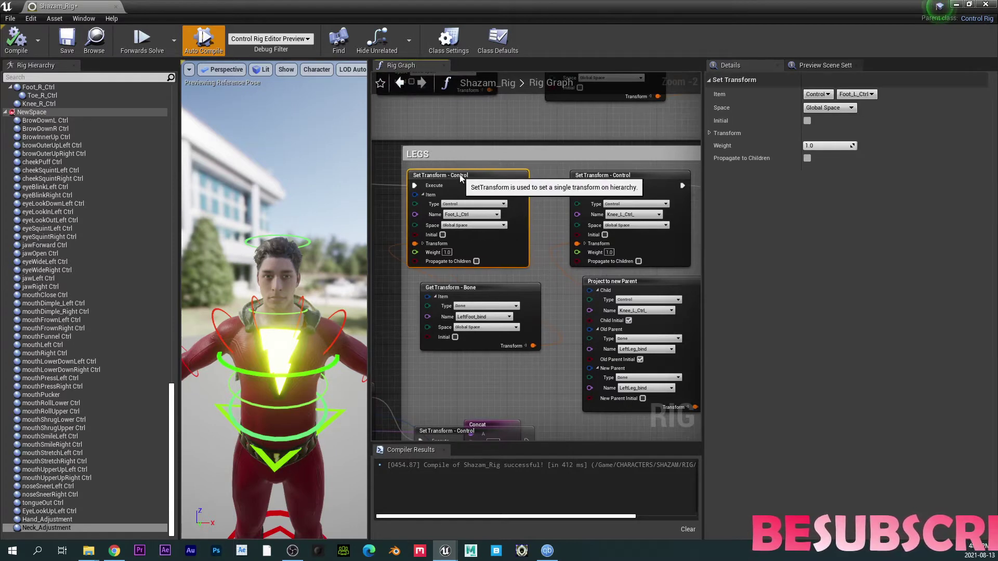
{"action": "left_click_drag", "start_coordinate": [459, 174], "coordinate": [465, 168]}
{"action": "left_click_drag", "start_coordinate": [471, 287], "coordinate": [457, 293]}
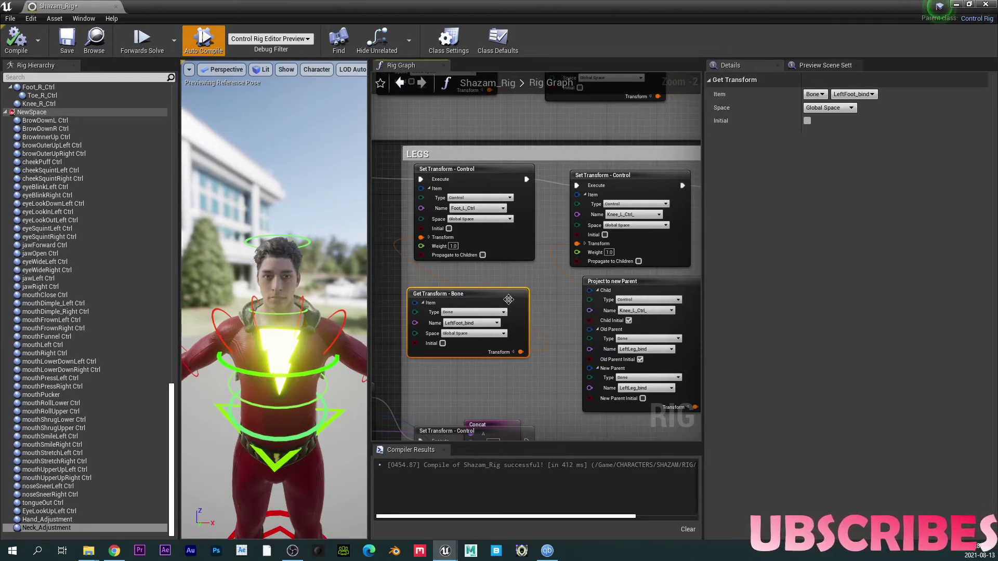
Examine the Knee_L_Ctrl_ nodes with Project to new Parent, and compare them with the right arm's control and bone transform nodes.
{"action": "right_click_drag", "start_coordinate": [554, 257], "coordinate": [463, 257]}
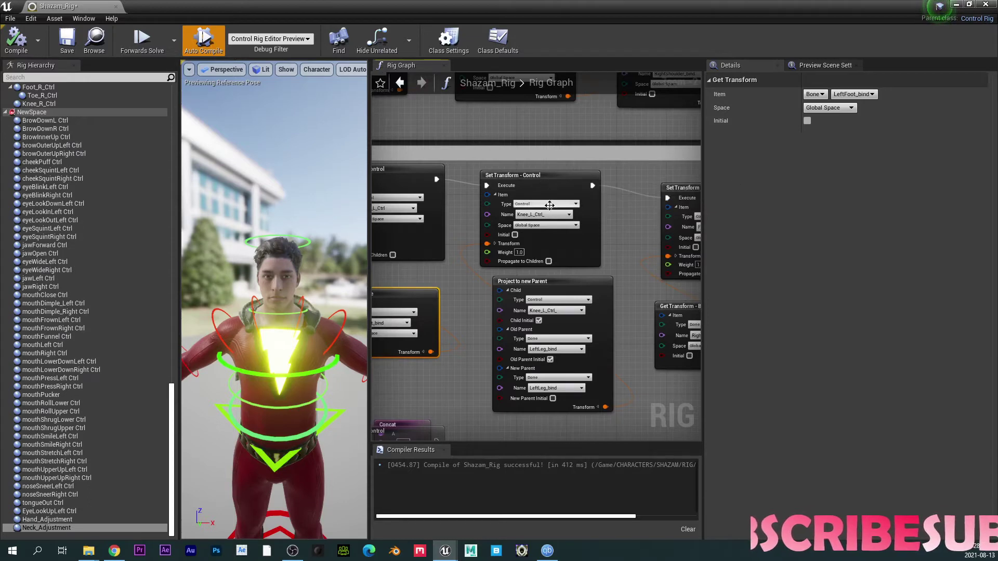
{"action": "right_click_drag", "start_coordinate": [625, 230], "coordinate": [633, 177]}
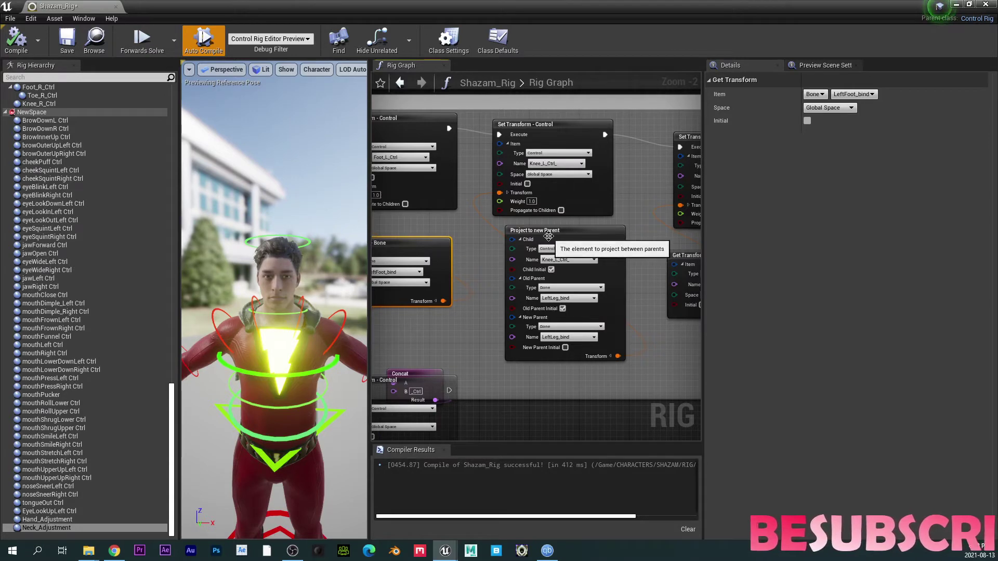
{"action": "right_click_drag", "start_coordinate": [637, 201], "coordinate": [374, 229]}
{"action": "right_click_drag", "start_coordinate": [457, 187], "coordinate": [513, 308]}
{"action": "right_click_drag", "start_coordinate": [644, 275], "coordinate": [407, 334]}
{"action": "right_click_drag", "start_coordinate": [230, 250], "coordinate": [347, 184]}
{"action": "right_click_drag", "start_coordinate": [441, 74], "coordinate": [480, 437]}
{"action": "right_click_drag", "start_coordinate": [341, 164], "coordinate": [306, 198]}
{"action": "mouse_move", "coordinate": [438, 198]}
{"action": "right_mouse_down"}
{"action": "mouse_move", "coordinate": [547, 137]}
{"action": "mouse_move", "coordinate": [482, 211]}
{"action": "mouse_move", "coordinate": [502, 213]}
{"action": "mouse_move", "coordinate": [701, 97]}
{"action": "mouse_move", "coordinate": [691, 104]}
{"action": "right_mouse_up"}
{"action": "mouse_move", "coordinate": [429, 320]}
{"action": "right_mouse_down"}
{"action": "mouse_move", "coordinate": [372, 89]}
{"action": "mouse_move", "coordinate": [408, 77]}
{"action": "mouse_move", "coordinate": [530, 241]}
{"action": "mouse_move", "coordinate": [571, 241]}
{"action": "mouse_move", "coordinate": [570, 174]}
{"action": "mouse_move", "coordinate": [696, 78]}
{"action": "right_mouse_up"}
{"action": "right_click_drag", "start_coordinate": [531, 343], "coordinate": [586, 181]}
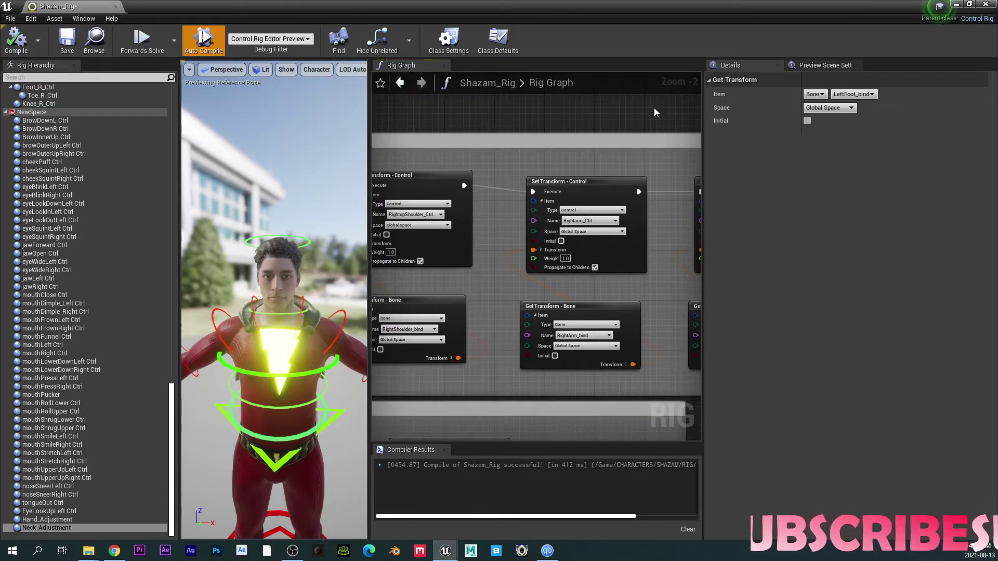
{"action": "right_click_drag", "start_coordinate": [487, 281], "coordinate": [601, 287]}
{"action": "right_click_drag", "start_coordinate": [572, 403], "coordinate": [687, 332]}
{"action": "right_click_drag", "start_coordinate": [453, 240], "coordinate": [477, 224]}
Search the rig graph's available nodes for Project to new Parent.
{"action": "right_click", "coordinate": [535, 420]}
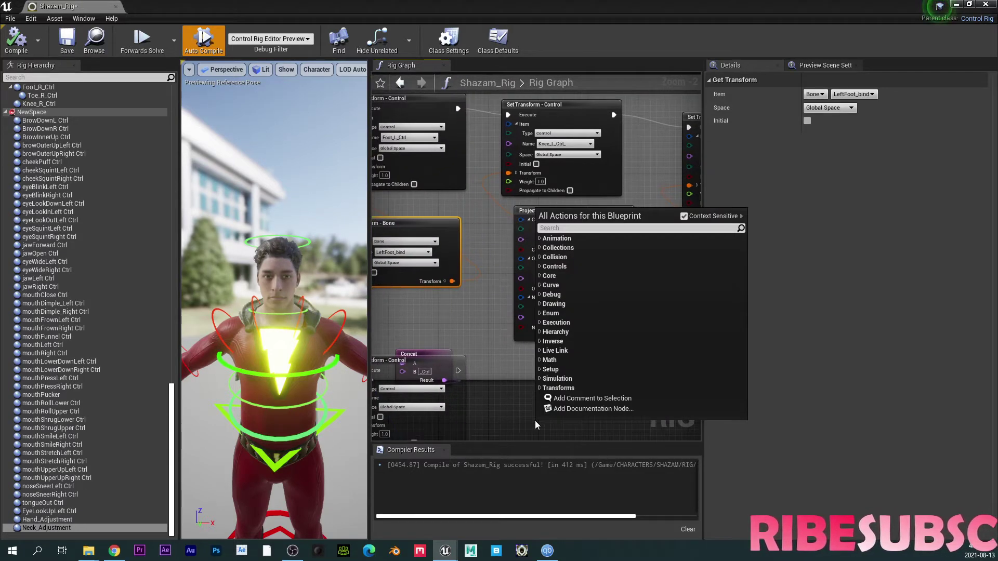
{"action": "type", "text": "PROJ"}
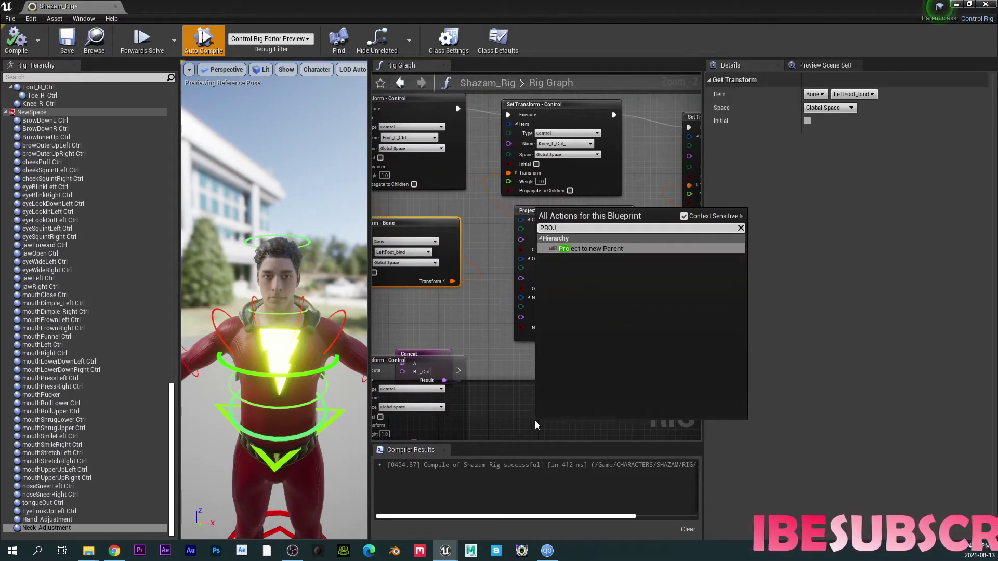
{"action": "key", "text": "Return"}
Align the left knee's Project to new Parent node beneath the Knee_L_Ctrl_ Set Transform node and review its child and parent settings.
{"action": "scroll", "coordinate": [497, 221], "scroll_direction": "up", "scroll_amount": 2}
{"action": "right_click_drag", "start_coordinate": [497, 221], "coordinate": [507, 283]}
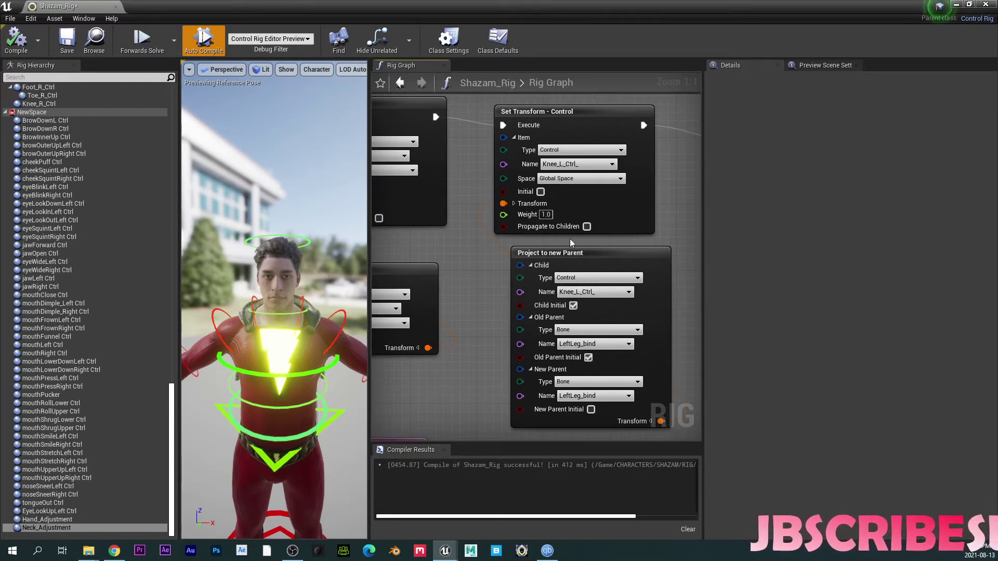
{"action": "right_click_drag", "start_coordinate": [485, 205], "coordinate": [457, 228]}
{"action": "left_click_drag", "start_coordinate": [538, 218], "coordinate": [522, 227]}
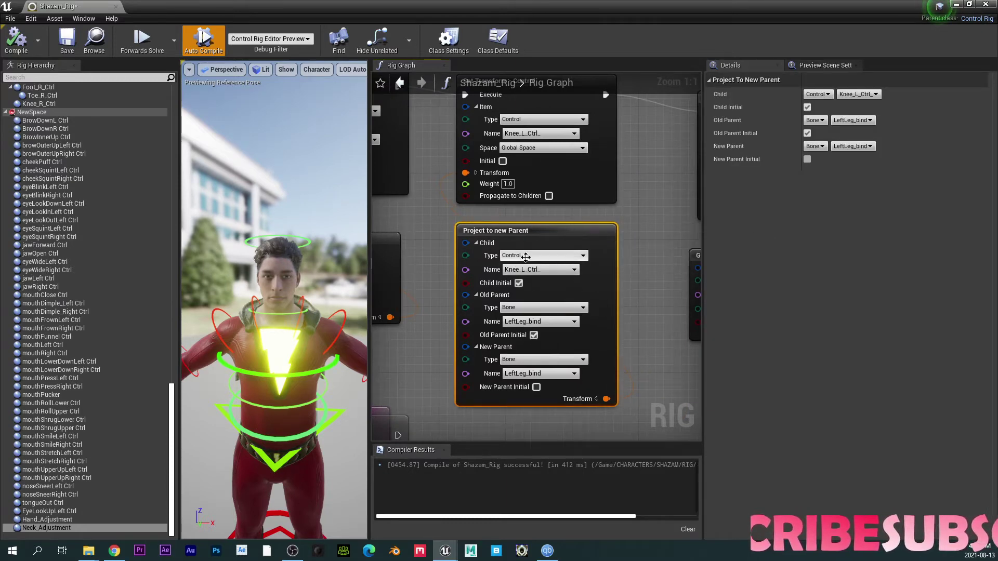
{"action": "right_click_drag", "start_coordinate": [456, 173], "coordinate": [454, 218]}
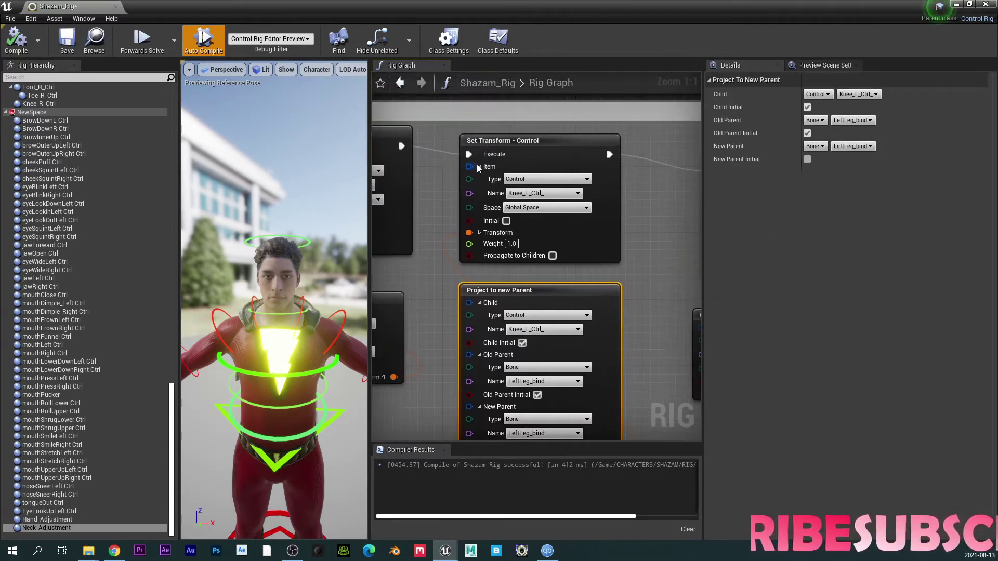
{"action": "right_click_drag", "start_coordinate": [634, 270], "coordinate": [595, 152]}
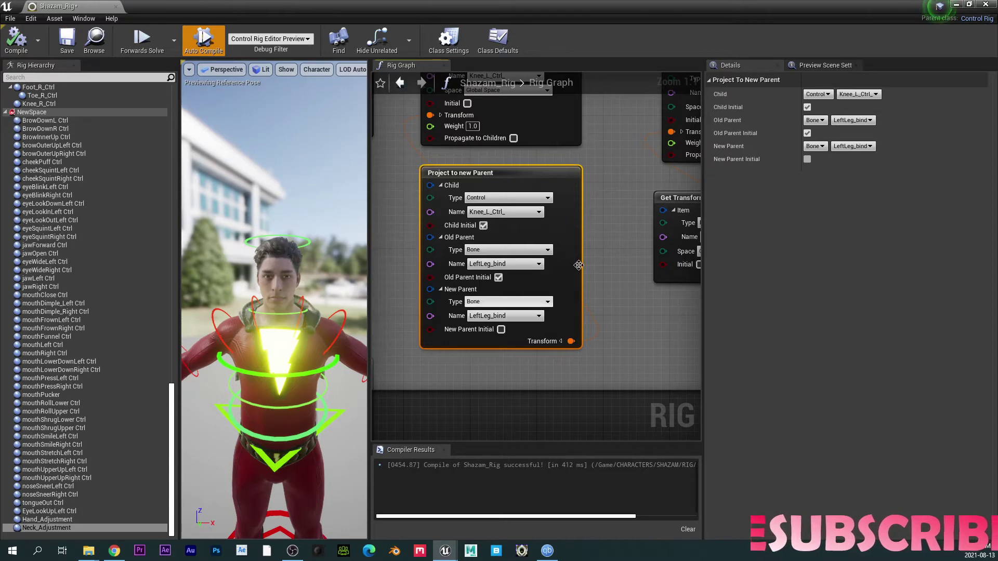
Check the right leg's Foot_R_Ctrl Set Transform node and its RightFoot_bind Get Transform node.
{"action": "right_click_drag", "start_coordinate": [596, 253], "coordinate": [378, 337]}
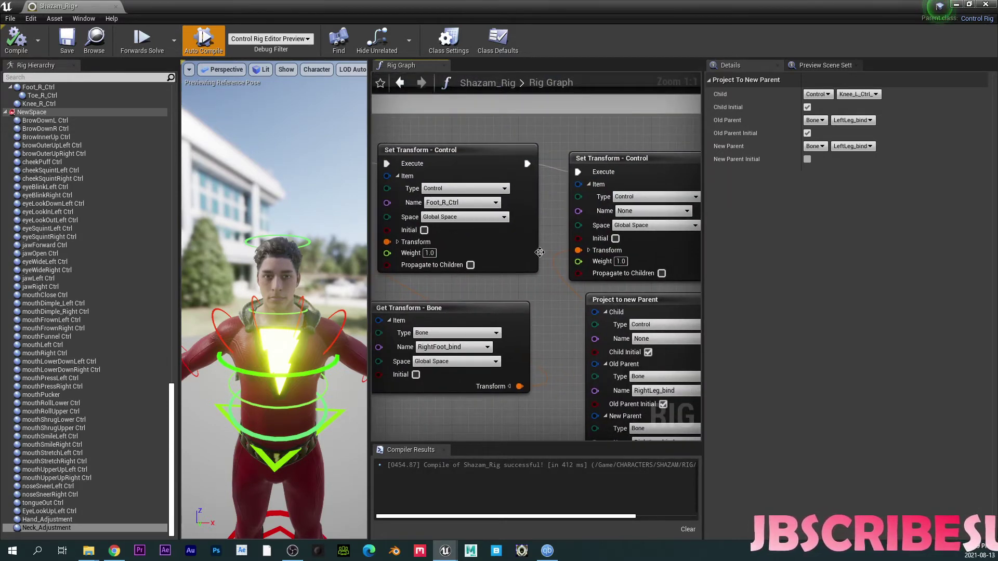
{"action": "right_click_drag", "start_coordinate": [541, 297], "coordinate": [606, 306]}
{"action": "right_click_drag", "start_coordinate": [429, 211], "coordinate": [507, 244]}
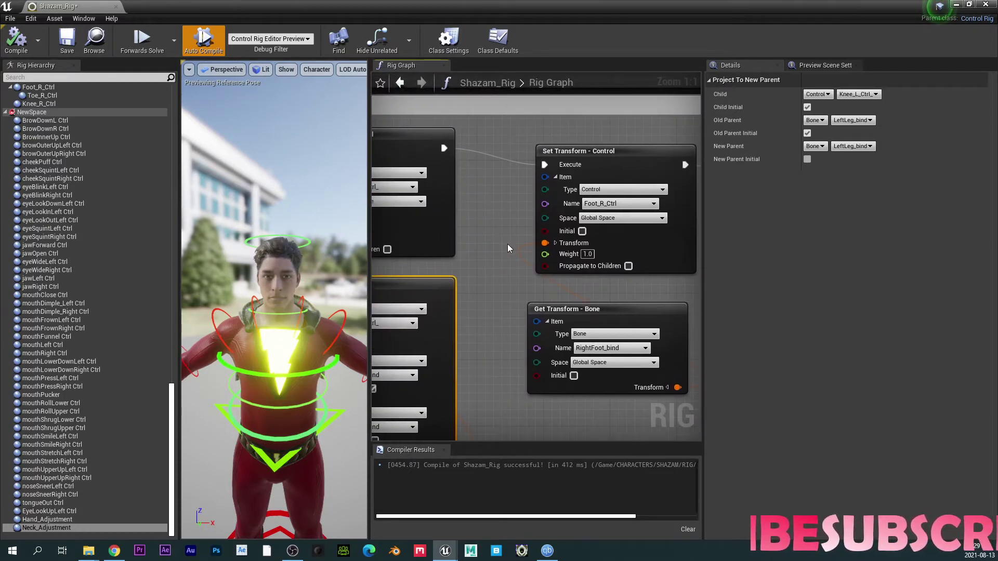
{"action": "left_click_drag", "start_coordinate": [507, 128], "coordinate": [588, 309]}
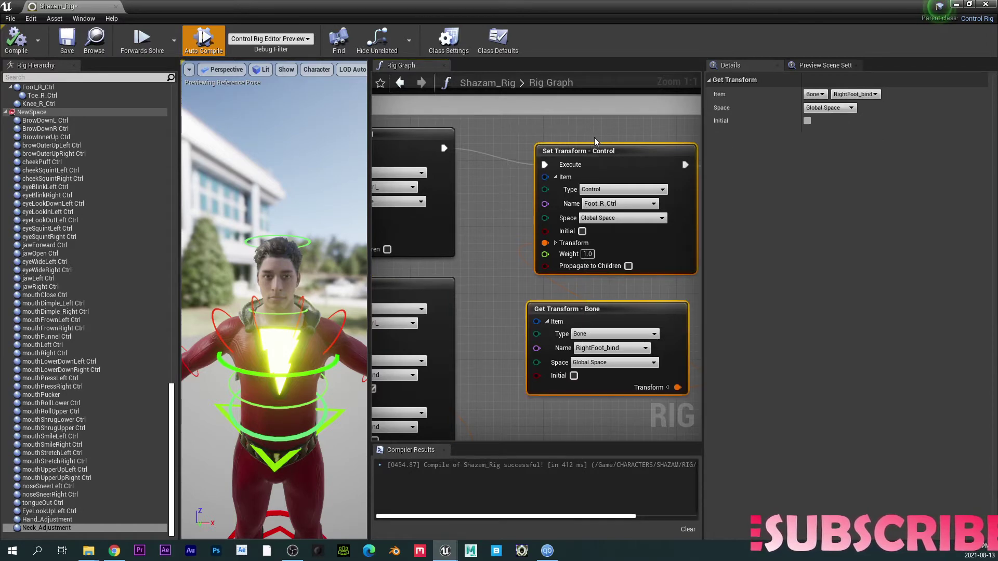
{"action": "left_click", "coordinate": [506, 268]}
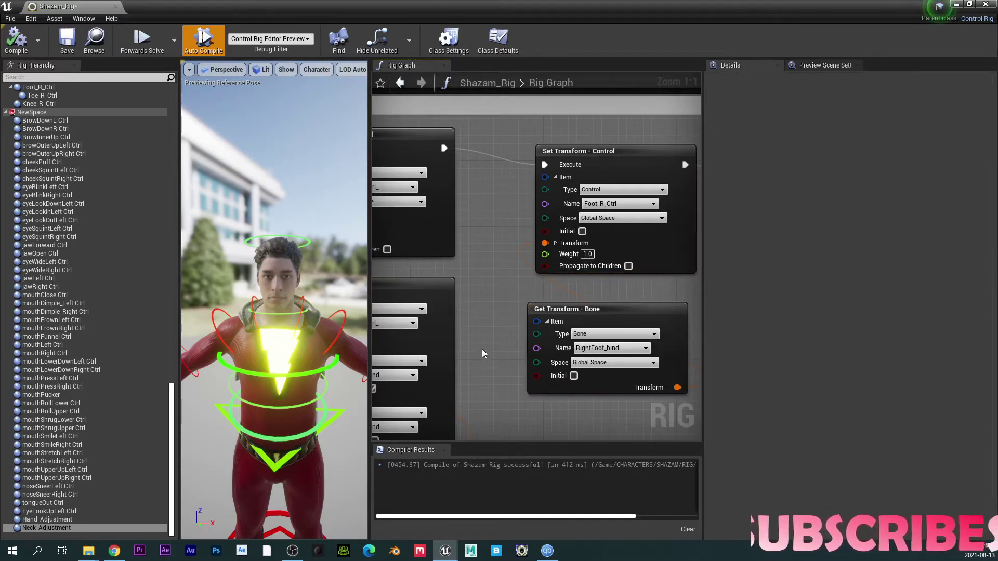
Review the Items, Children, For Each Item and Replace Items nodes that process the LeftHand_bind hierarchy.
{"action": "right_click_drag", "start_coordinate": [481, 351], "coordinate": [628, 74]}
{"action": "right_click_drag", "start_coordinate": [422, 348], "coordinate": [619, 471]}
{"action": "scroll", "coordinate": [494, 416], "scroll_direction": "down", "scroll_amount": 2}
{"action": "mouse_move", "coordinate": [461, 400]}
{"action": "right_mouse_down"}
{"action": "mouse_move", "coordinate": [607, 368]}
{"action": "mouse_move", "coordinate": [617, 380]}
{"action": "right_mouse_up"}
{"action": "right_click_drag", "start_coordinate": [472, 174], "coordinate": [556, 151]}
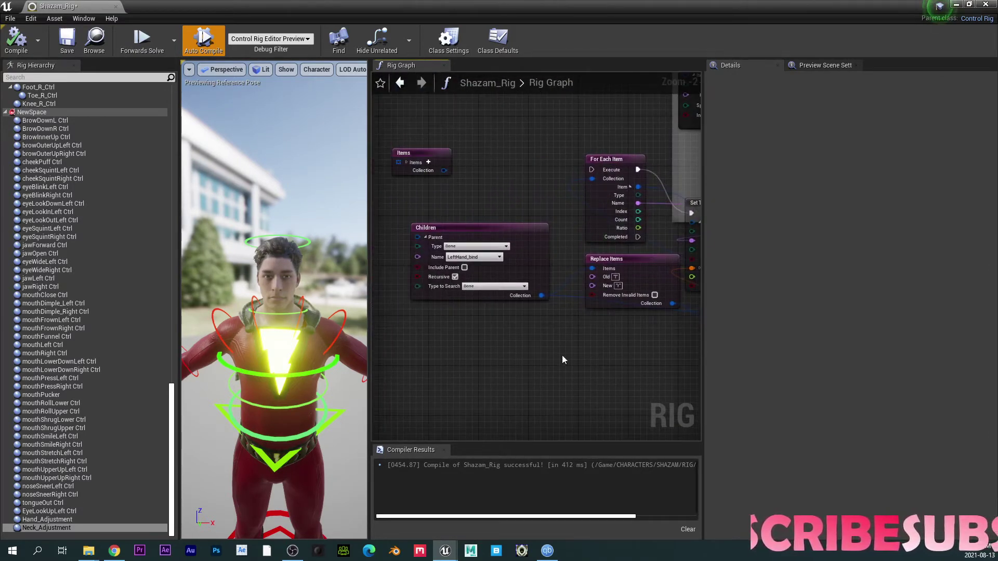
{"action": "right_click_drag", "start_coordinate": [571, 352], "coordinate": [513, 208]}
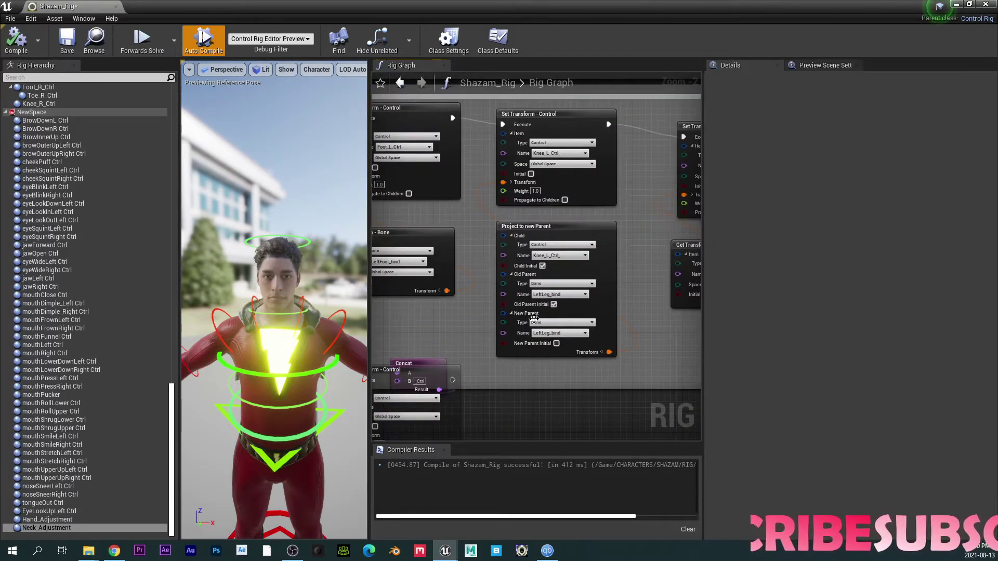
Examine how the facial Set Control Float nodes read Get Curve Value nodes, starting with BrowDownL Ctrl, across all rows.
{"action": "right_click_drag", "start_coordinate": [515, 407], "coordinate": [514, 75]}
{"action": "scroll", "coordinate": [441, 203], "scroll_direction": "down", "scroll_amount": 3}
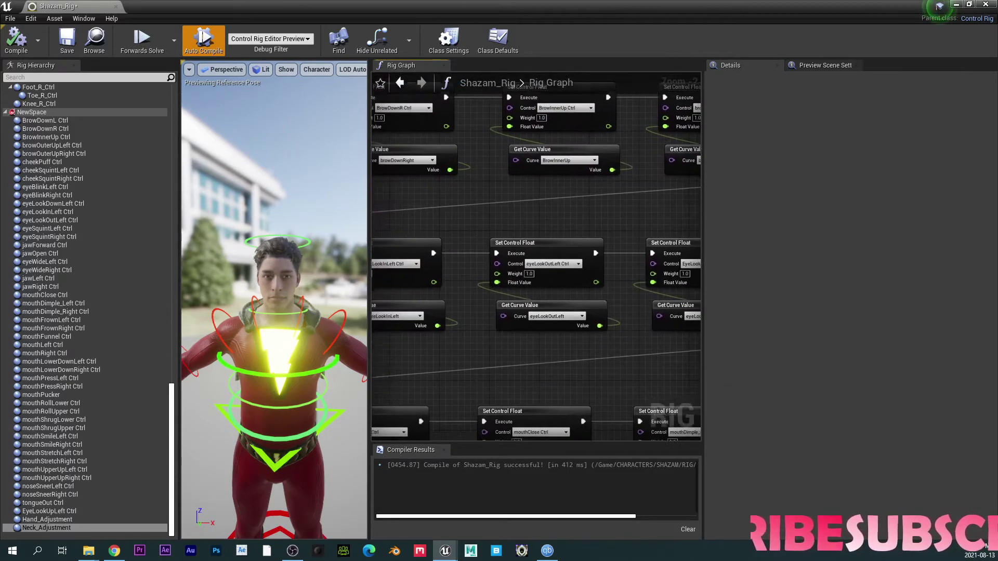
{"action": "right_click_drag", "start_coordinate": [473, 310], "coordinate": [507, 347]}
{"action": "scroll", "coordinate": [475, 336], "scroll_direction": "up", "scroll_amount": 4}
{"action": "scroll", "coordinate": [424, 316], "scroll_direction": "up", "scroll_amount": 1}
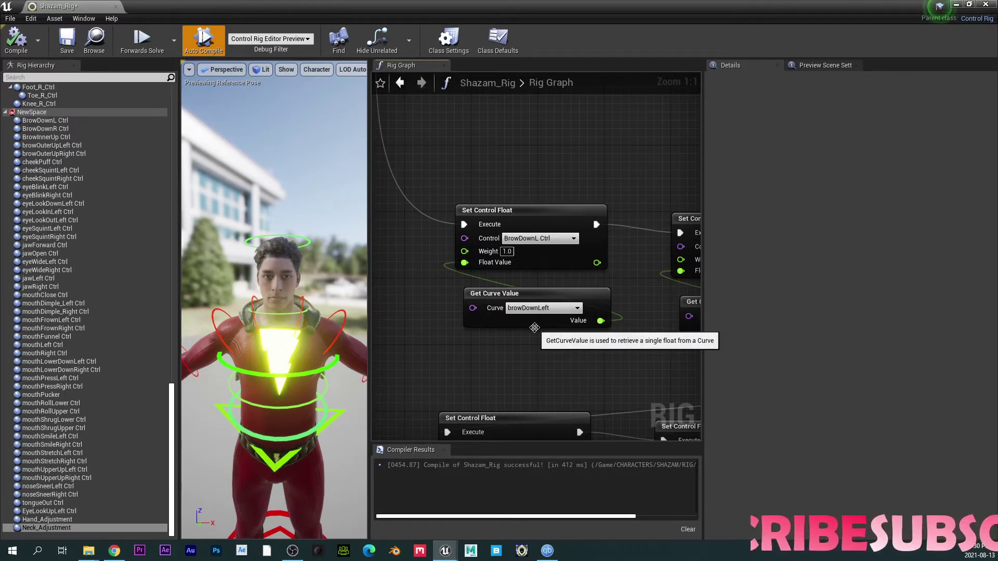
{"action": "right_click_drag", "start_coordinate": [555, 343], "coordinate": [372, 324]}
{"action": "scroll", "coordinate": [549, 264], "scroll_direction": "down", "scroll_amount": 8}
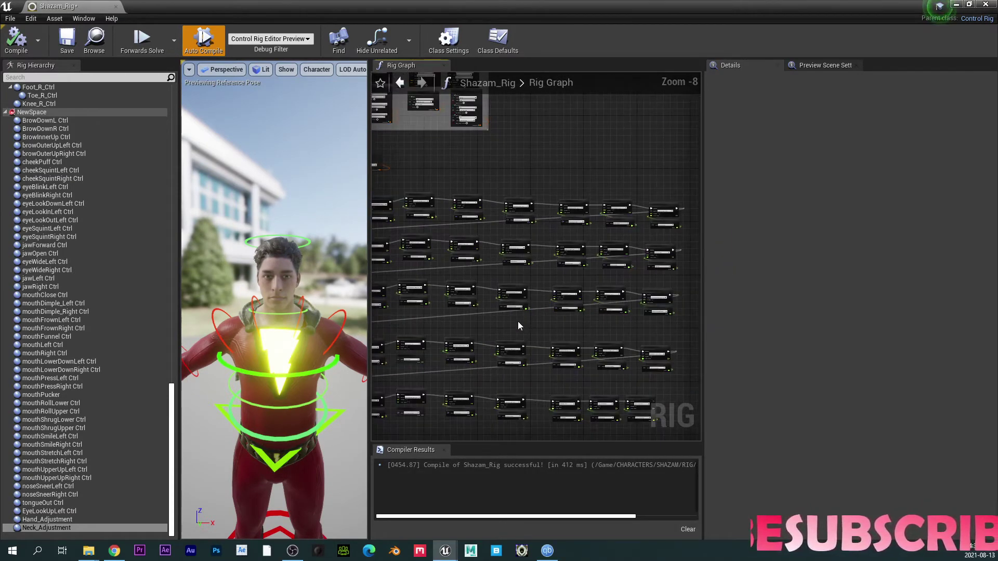
{"action": "right_click_drag", "start_coordinate": [556, 327], "coordinate": [556, 215]}
{"action": "scroll", "coordinate": [516, 285], "scroll_direction": "down", "scroll_amount": 2}
{"action": "right_click_drag", "start_coordinate": [507, 342], "coordinate": [501, 390]}
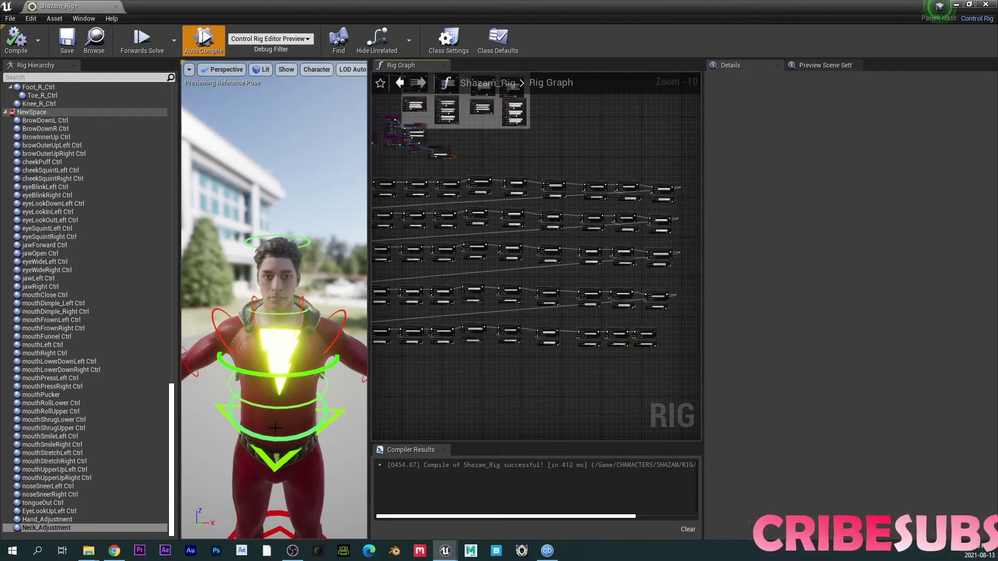
Change the gizmo color of RightupShoulder_Ctrl to blue, hex sRGB 4F8BFFFF.
{"action": "mouse_move", "coordinate": [274, 427]}
{"action": "left_mouse_down"}
{"action": "mouse_move", "coordinate": [274, 364]}
{"action": "mouse_move", "coordinate": [273, 413]}
{"action": "left_mouse_up"}
{"action": "middle_click_drag", "start_coordinate": [284, 422], "coordinate": [287, 465]}
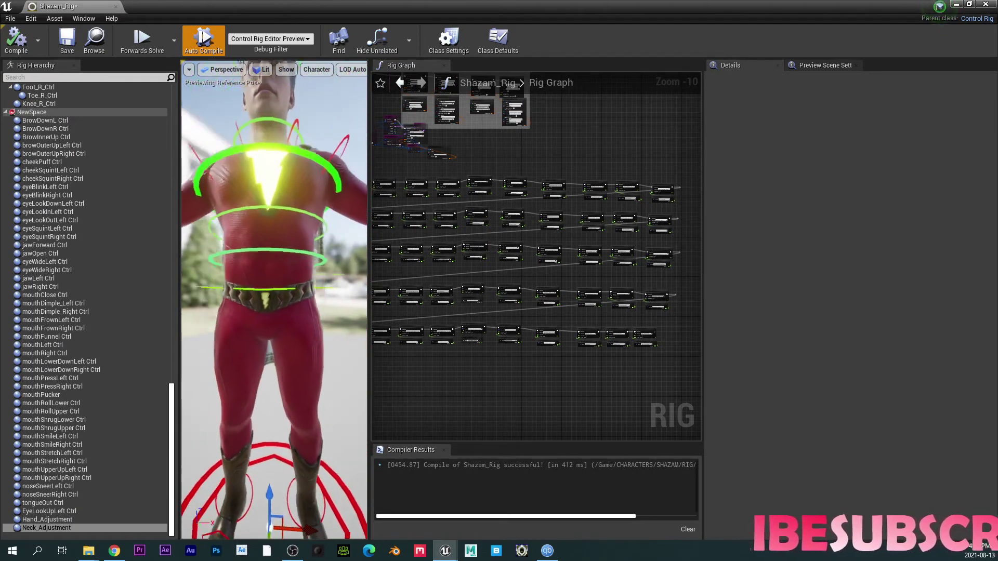
{"action": "left_click_drag", "start_coordinate": [285, 396], "coordinate": [286, 420]}
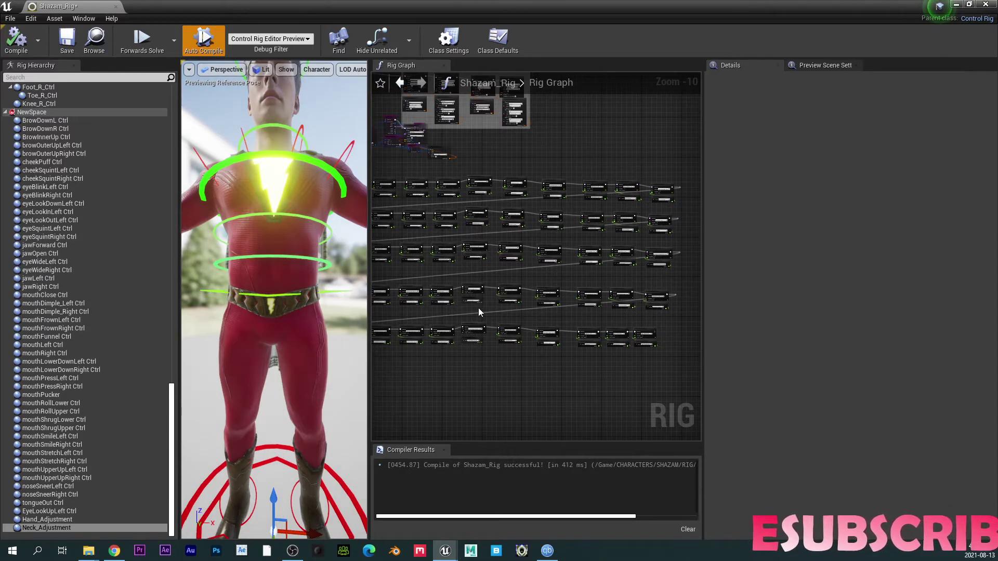
{"action": "middle_click_drag", "start_coordinate": [256, 261], "coordinate": [238, 260]}
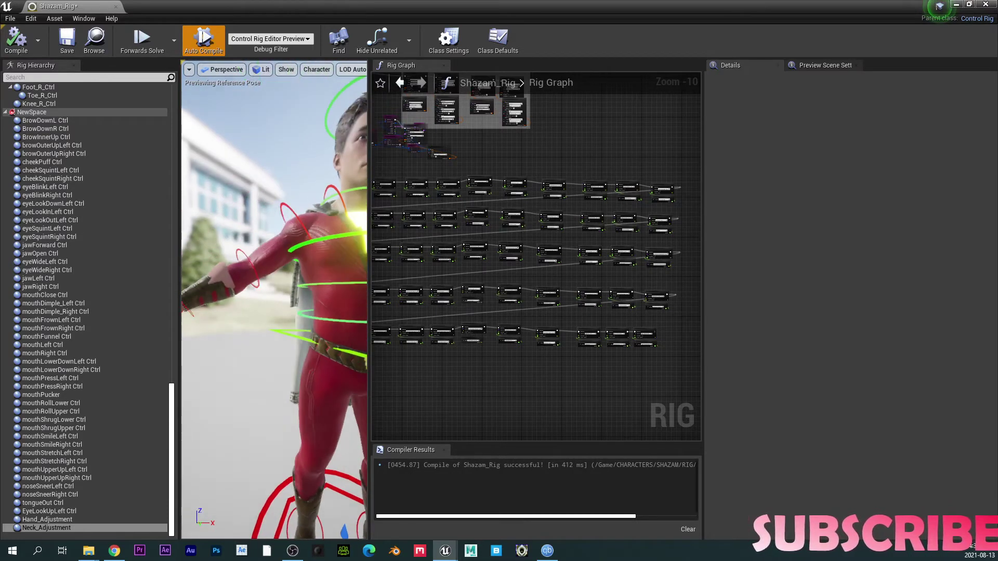
{"action": "middle_click_drag", "start_coordinate": [292, 226], "coordinate": [299, 215]}
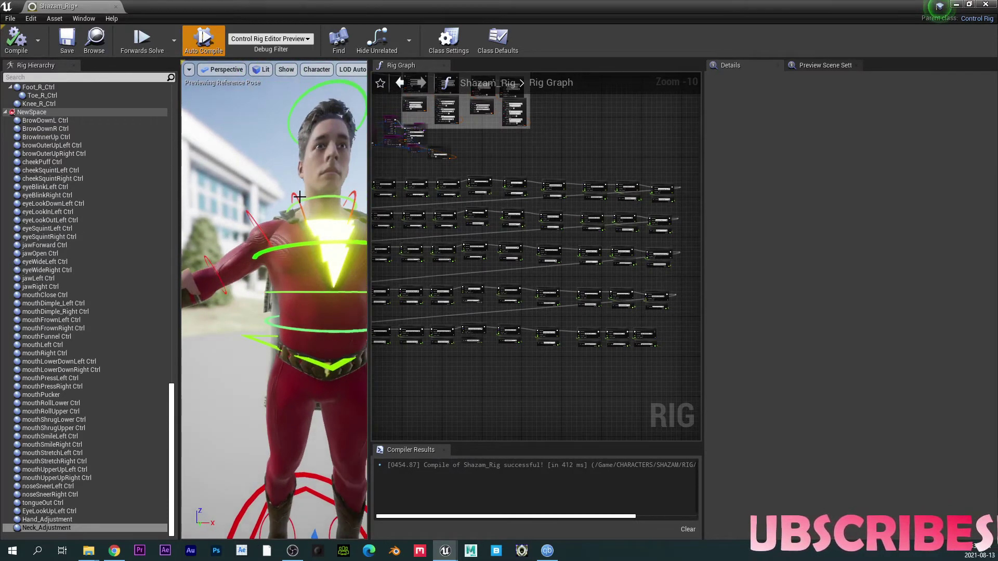
{"action": "left_click", "coordinate": [298, 196]}
{"action": "left_click", "coordinate": [826, 426]}
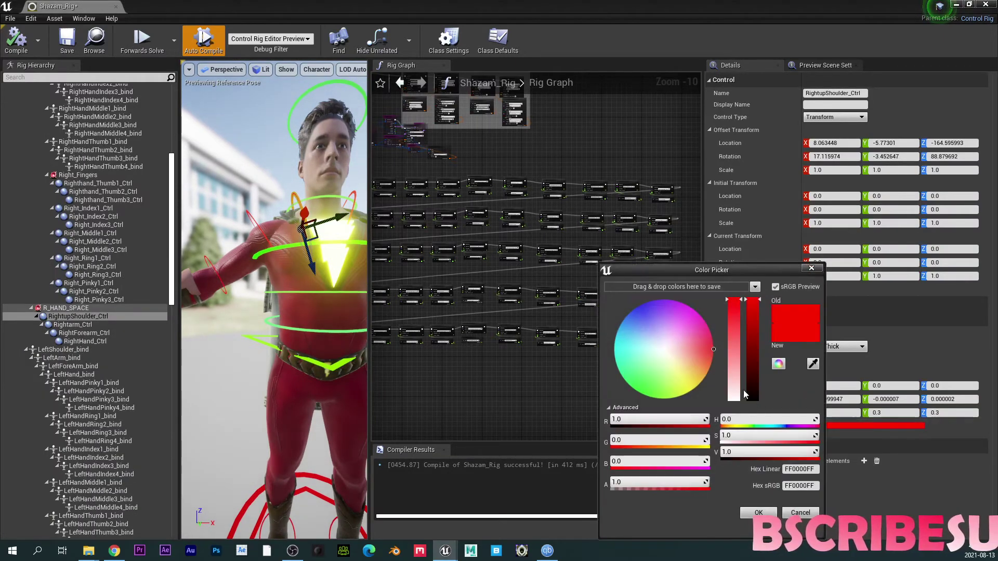
{"action": "left_click_drag", "start_coordinate": [647, 341], "coordinate": [633, 315]}
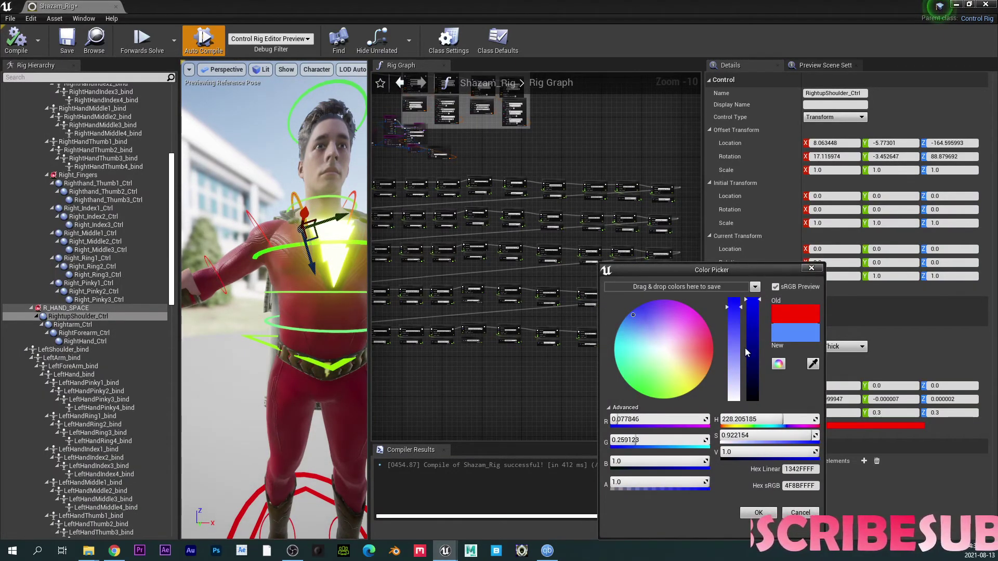
{"action": "left_click", "coordinate": [751, 514]}
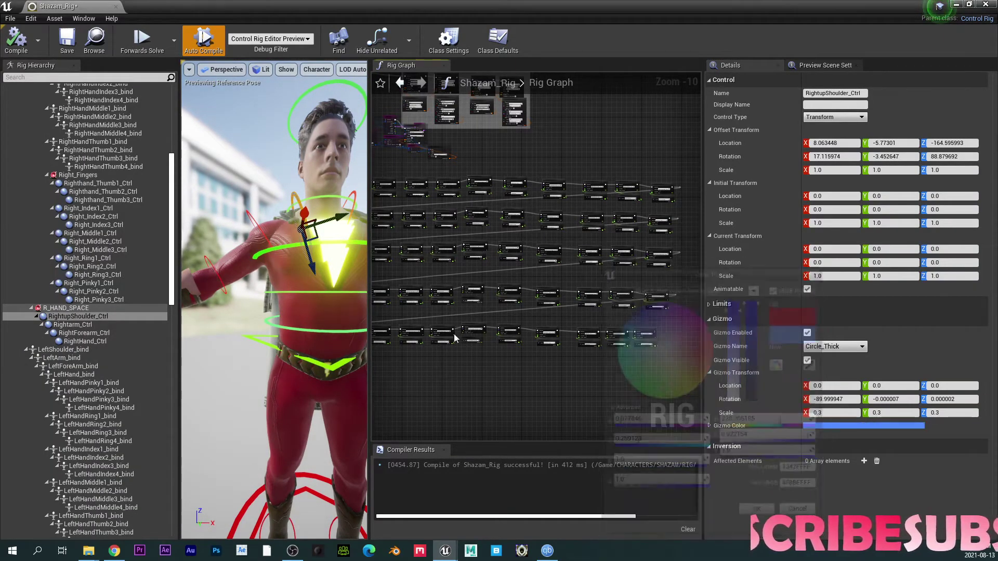
Change the gizmo color of Rightarm_Ctrl to a bright light blue.
{"action": "left_click", "coordinate": [258, 223]}
{"action": "left_click", "coordinate": [811, 425]}
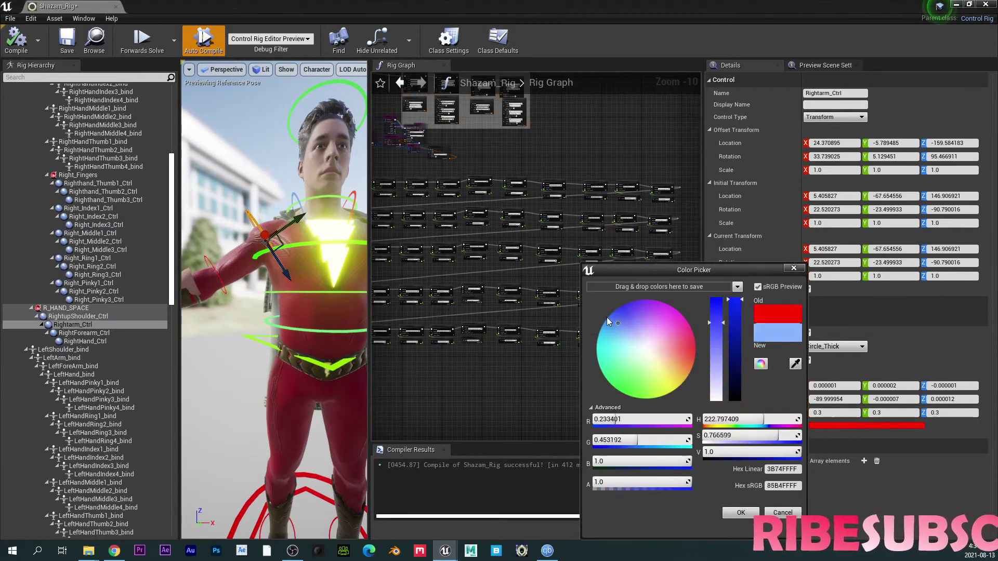
{"action": "left_click", "coordinate": [741, 513]}
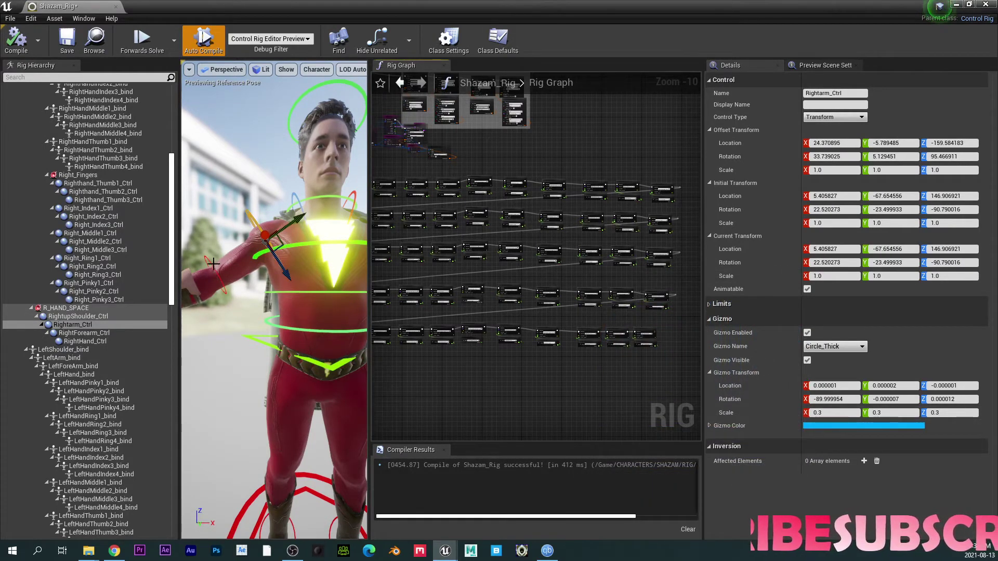
Change the gizmo color of RightForearm_Ctrl to light blue and focus the viewport on that control.
{"action": "left_click", "coordinate": [213, 264]}
{"action": "left_click", "coordinate": [806, 425]}
{"action": "left_click_drag", "start_coordinate": [628, 333], "coordinate": [603, 325]}
{"action": "left_click", "coordinate": [738, 514]}
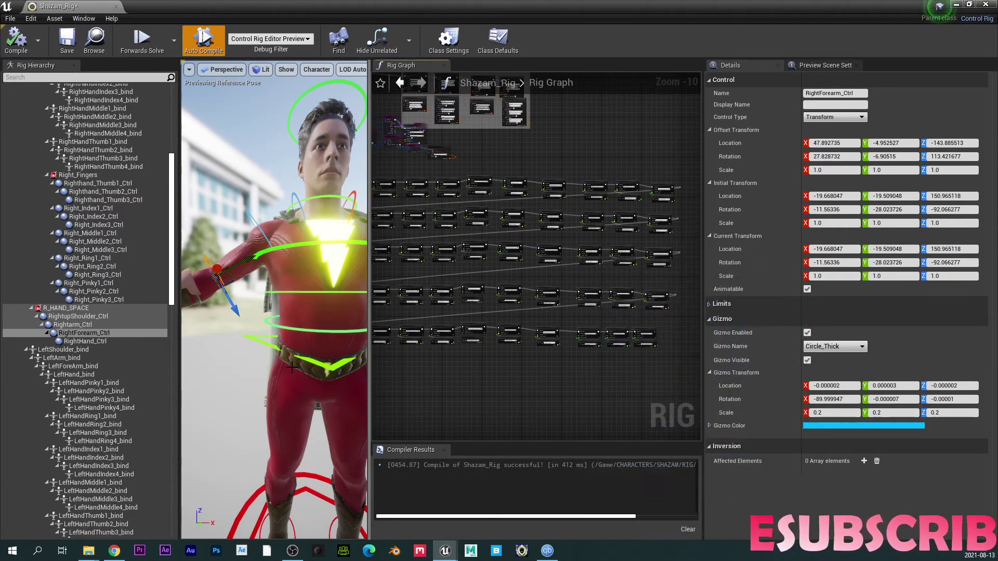
{"action": "key", "text": "f"}
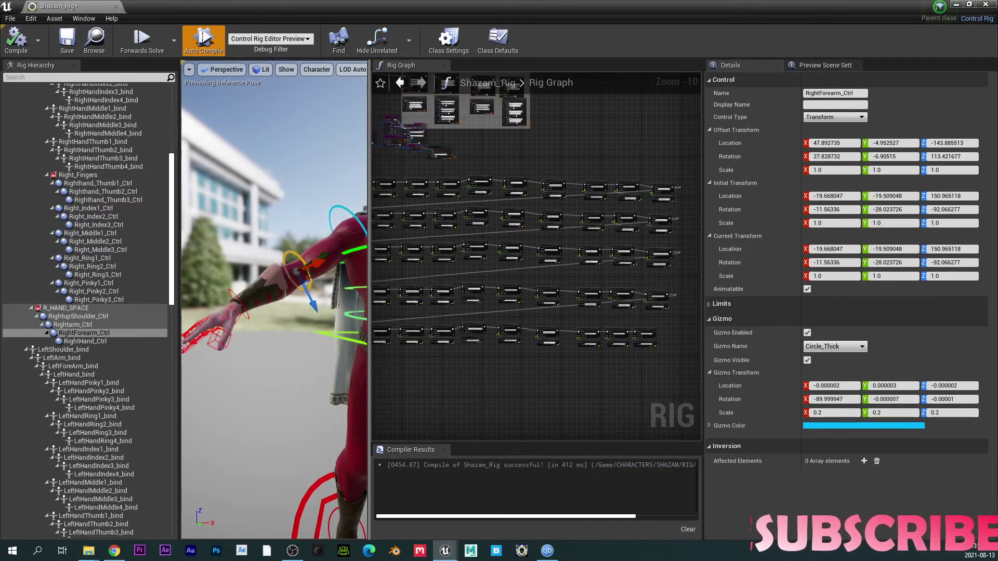
Change the gizmo color of RightHand_Ctrl to light blue, hex sRGB 28C7FFFF.
{"action": "left_click", "coordinate": [233, 291]}
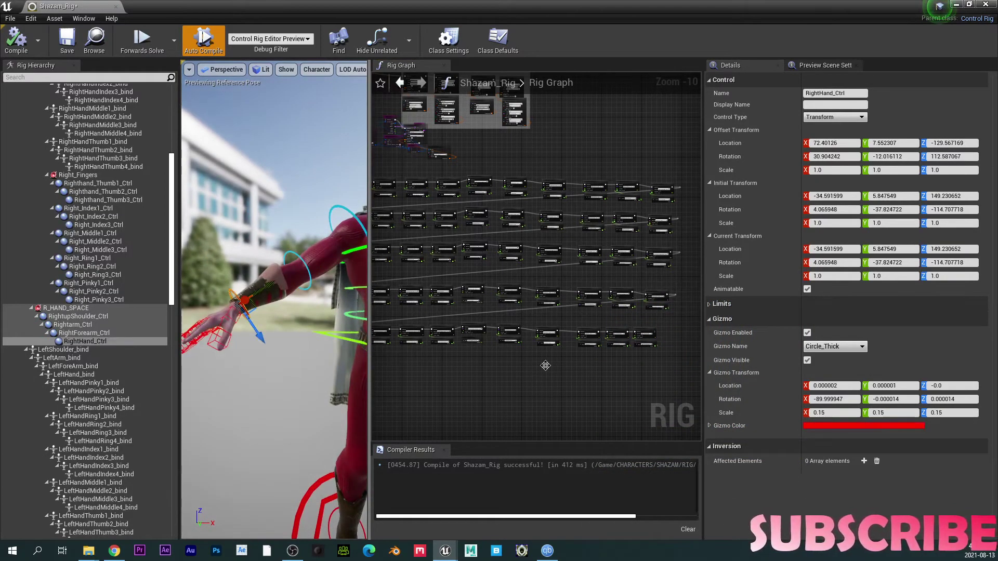
{"action": "left_click", "coordinate": [822, 427]}
{"action": "left_click", "coordinate": [618, 328]}
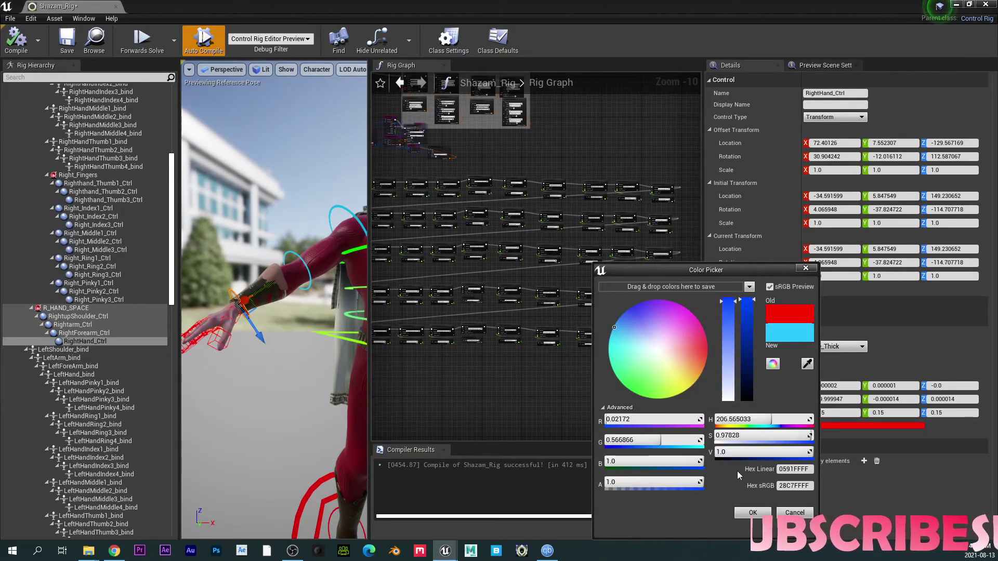
{"action": "left_click", "coordinate": [752, 513]}
Change the gizmo color of Foot_R_Ctrl to bright light blue, hex sRGB 00CAFFFF.
{"action": "middle_click_drag", "start_coordinate": [288, 399], "coordinate": [333, 494]}
{"action": "left_click", "coordinate": [290, 429]}
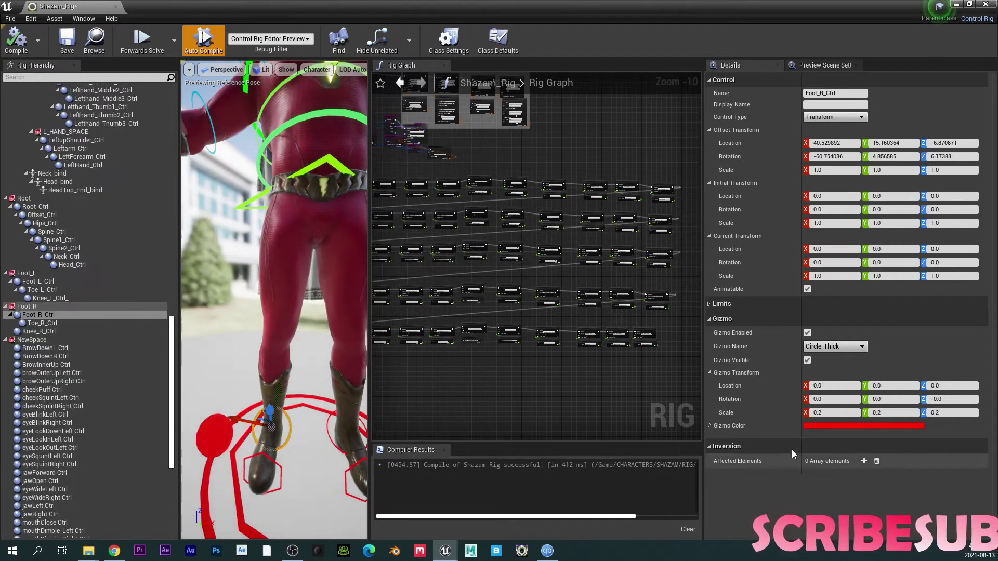
{"action": "left_click", "coordinate": [862, 425]}
{"action": "left_click", "coordinate": [612, 329]}
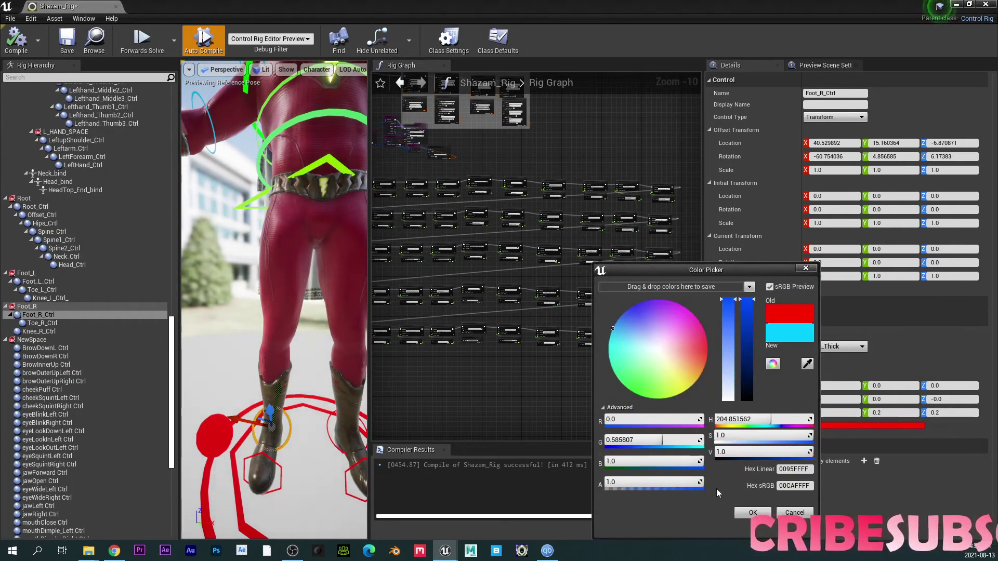
{"action": "left_click", "coordinate": [752, 512]}
Change the gizmo color of Toe_R_Ctrl to bright light blue, hex sRGB 00C1FFFF.
{"action": "left_click", "coordinate": [278, 476]}
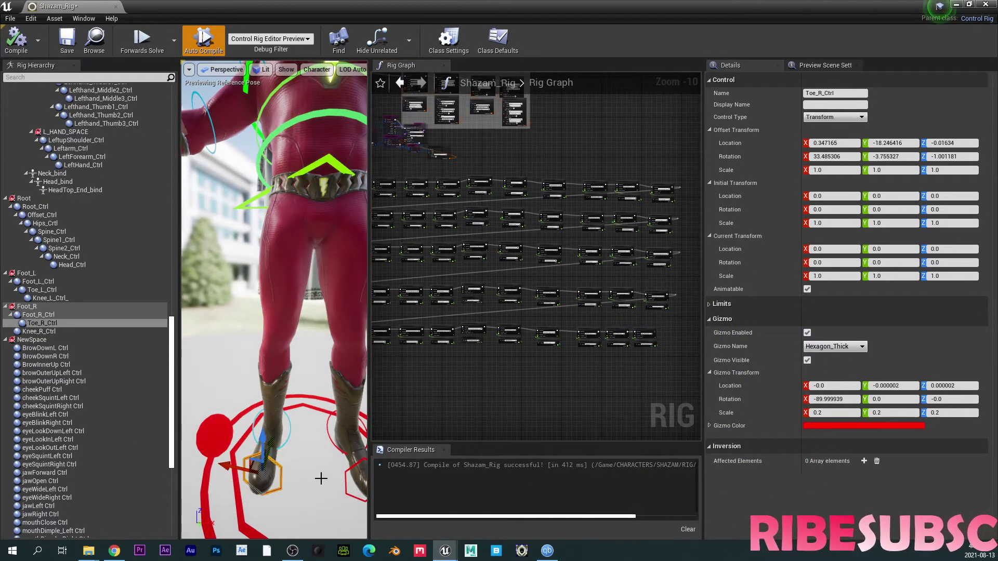
{"action": "left_click", "coordinate": [862, 426]}
{"action": "left_click", "coordinate": [643, 326]}
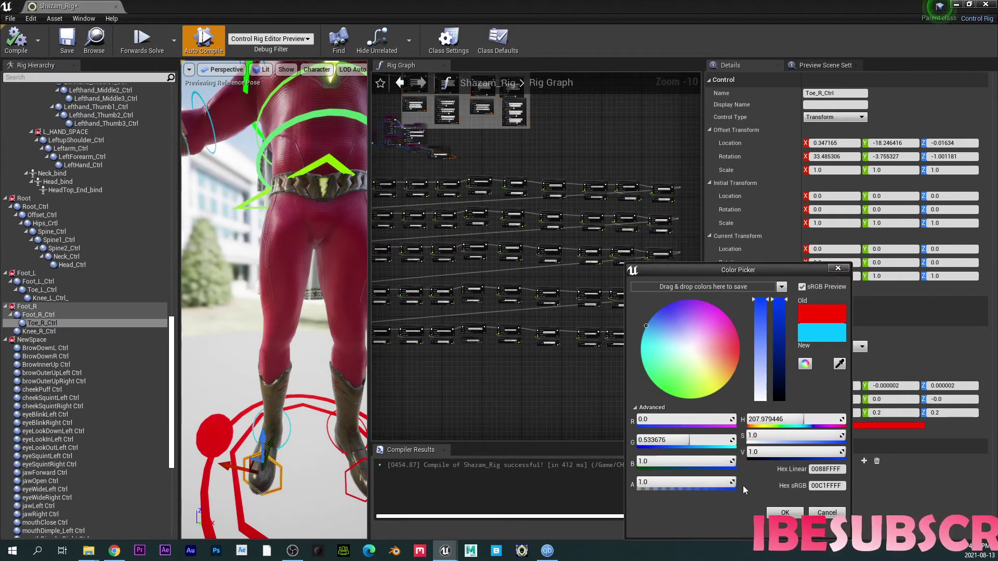
{"action": "left_click", "coordinate": [782, 513]}
Change the gizmo color of Knee_R_Ctrl to bright light blue, hex sRGB 00C8FFFF.
{"action": "left_click", "coordinate": [221, 429]}
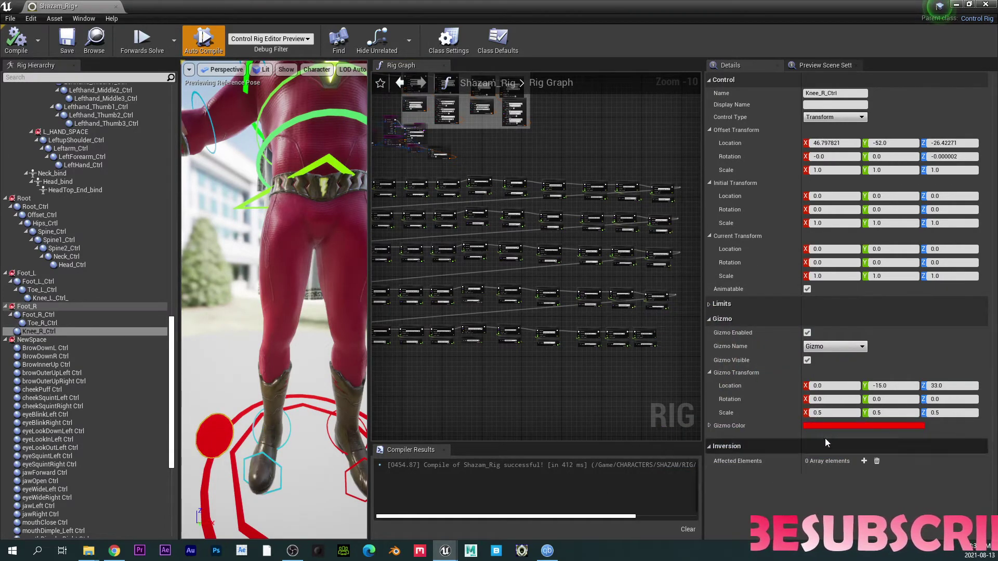
{"action": "left_click", "coordinate": [830, 427]}
{"action": "left_click", "coordinate": [619, 328]}
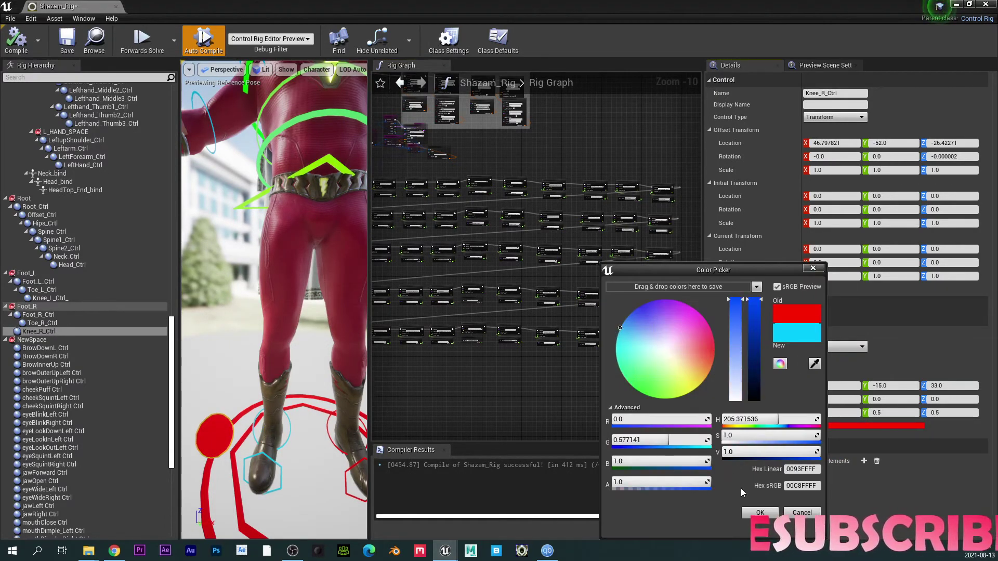
{"action": "left_click", "coordinate": [760, 512]}
Look over the recolored controls on the whole character, then save Shazam_Rig and close its editor.
{"action": "right_click_drag", "start_coordinate": [305, 285], "coordinate": [363, 286]}
{"action": "left_click_drag", "start_coordinate": [281, 344], "coordinate": [332, 332], "text": "alt"}
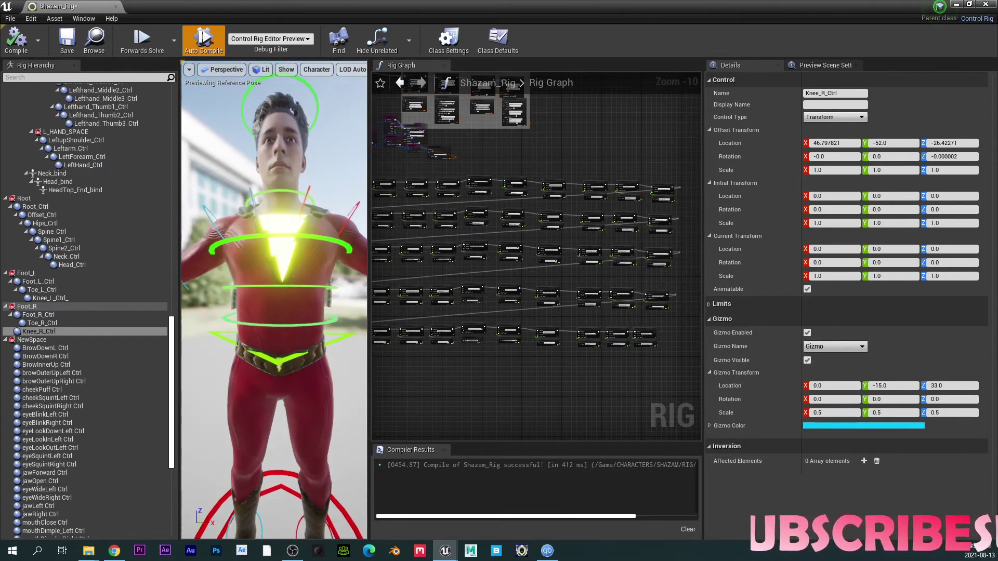
{"action": "left_click", "coordinate": [302, 205]}
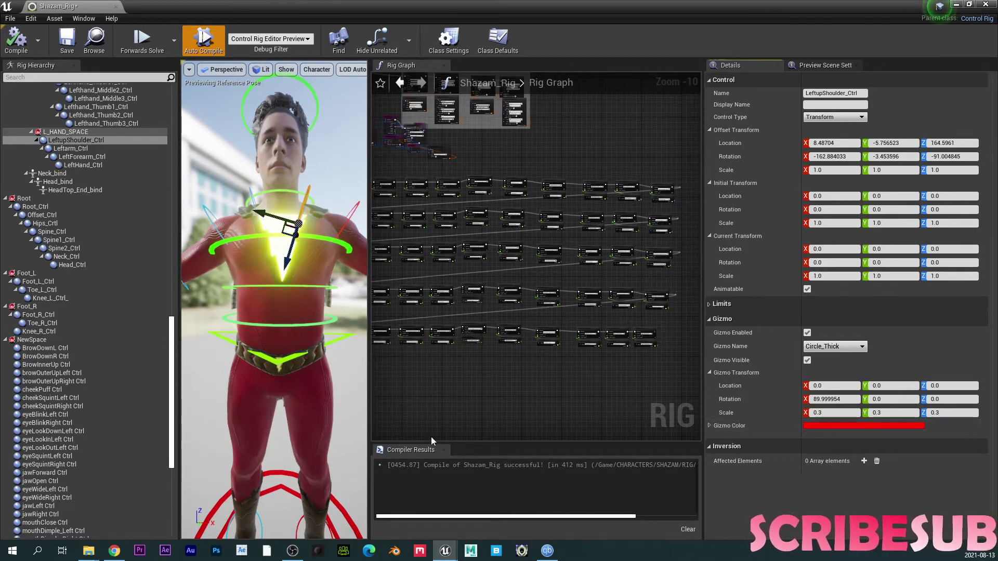
{"action": "scroll", "coordinate": [275, 300], "scroll_direction": "down", "scroll_amount": 5}
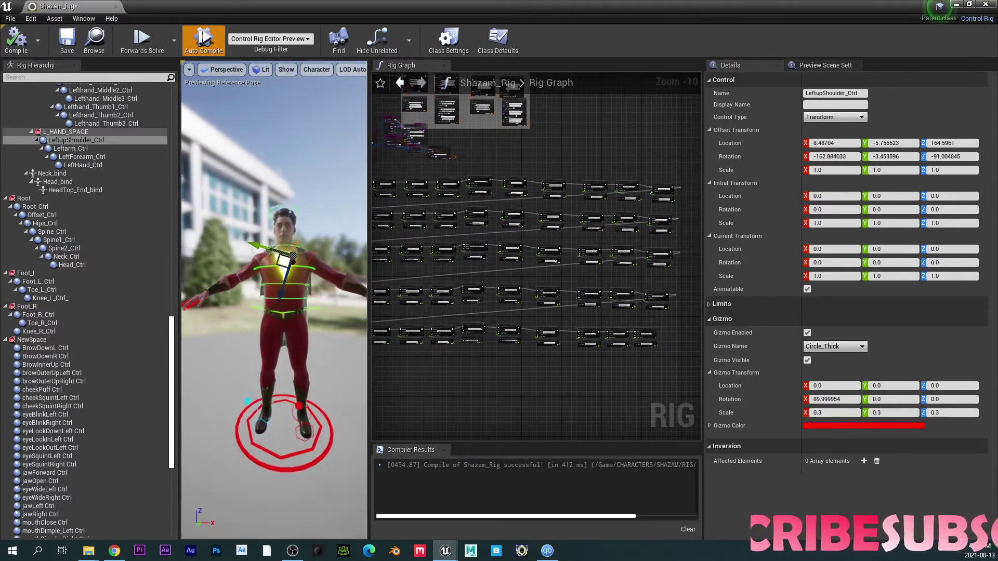
{"action": "left_click_drag", "start_coordinate": [274, 300], "coordinate": [282, 294]}
{"action": "key", "text": "ctrl+s"}
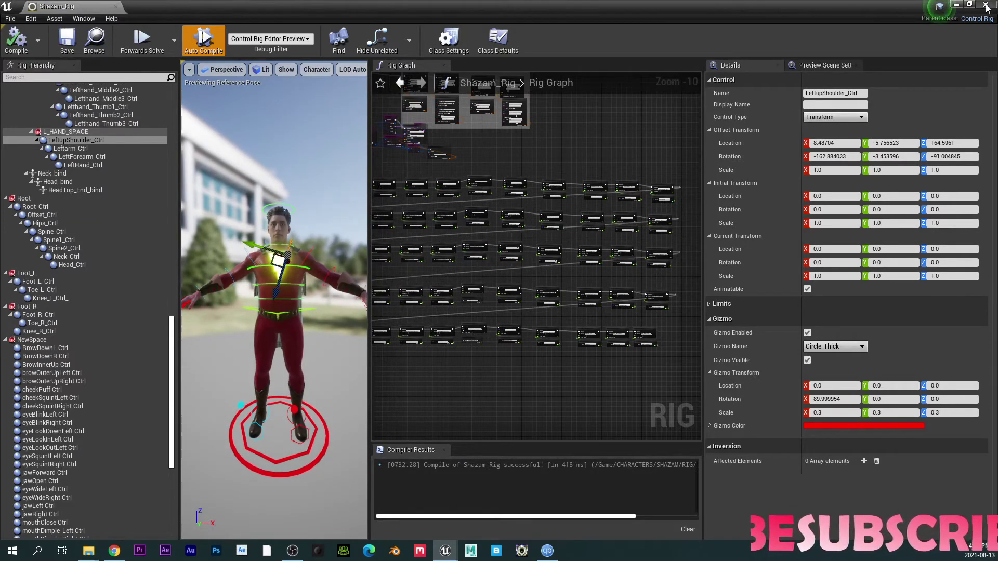
{"action": "left_click", "coordinate": [986, 5]}
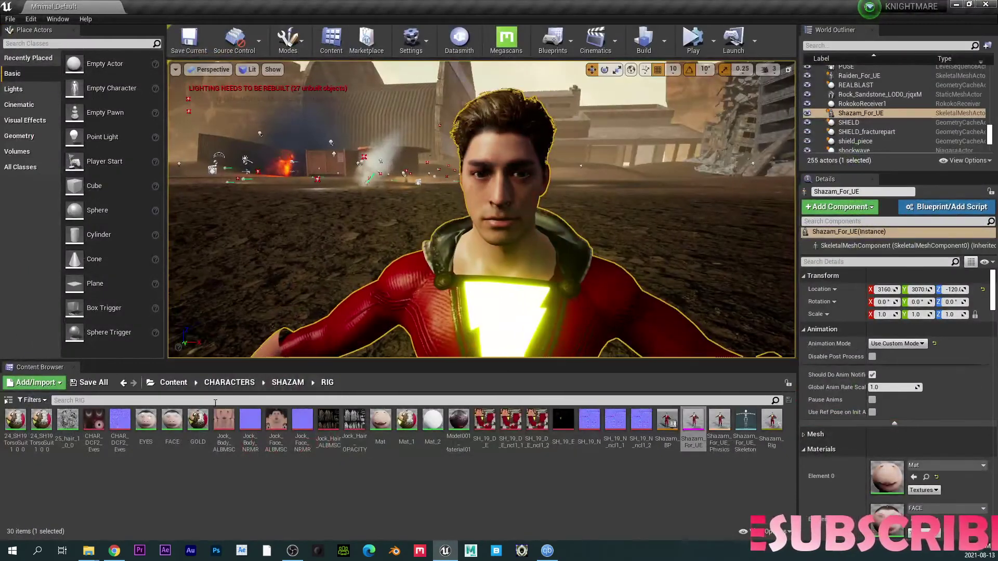
Open the POSE level sequence from the Content folder and delete its existing Shazam_For_UE track.
{"action": "left_click", "coordinate": [173, 382]}
{"action": "double_click", "coordinate": [745, 423]}
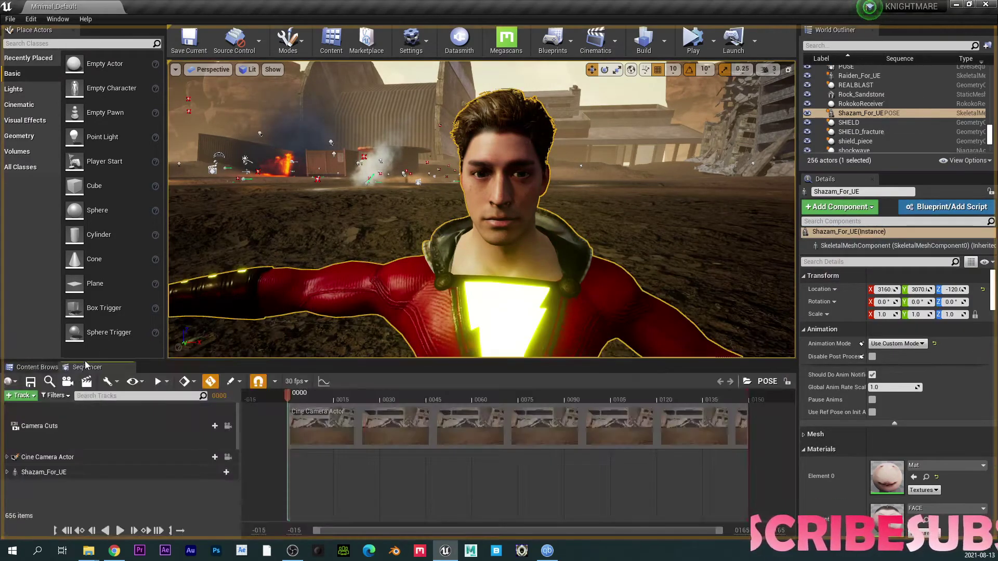
{"action": "left_click", "coordinate": [51, 472]}
{"action": "key", "text": "Delete"}
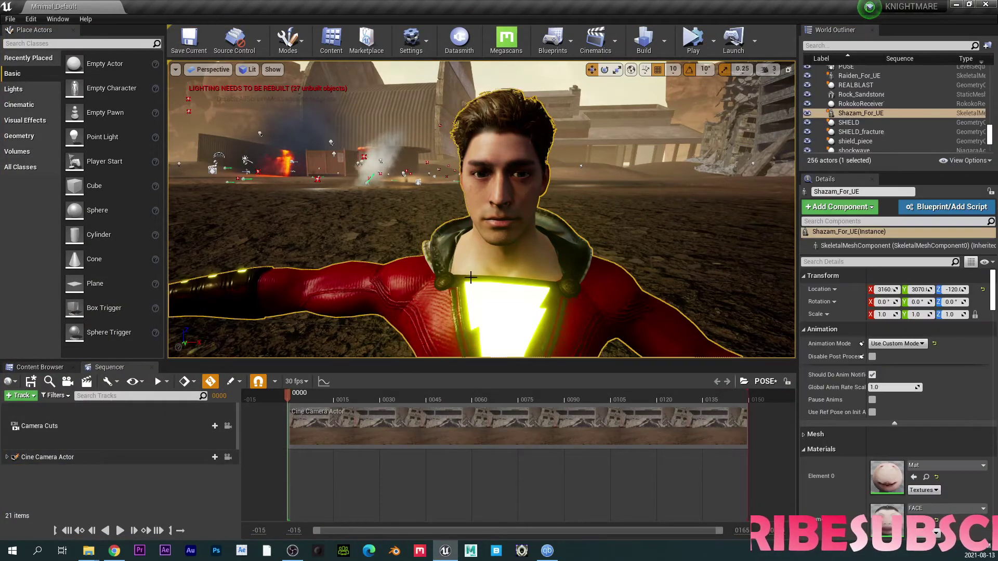
Add the Shazam_For_UE actor to the POSE sequence and give it the asset-based control rig Shazam_Rig.
{"action": "left_click_drag", "start_coordinate": [860, 113], "coordinate": [282, 370]}
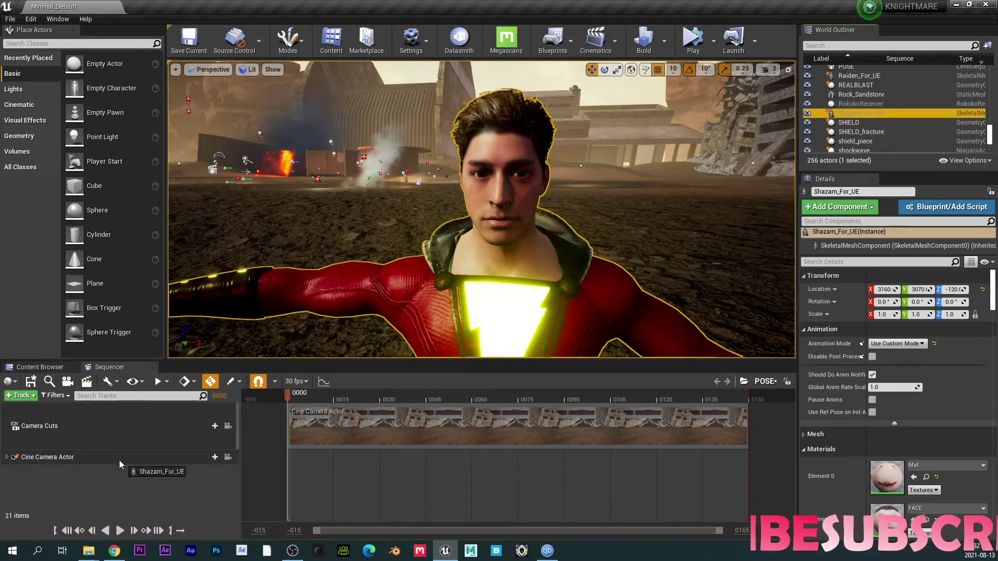
{"action": "left_click_drag", "start_coordinate": [117, 463], "coordinate": [113, 469]}
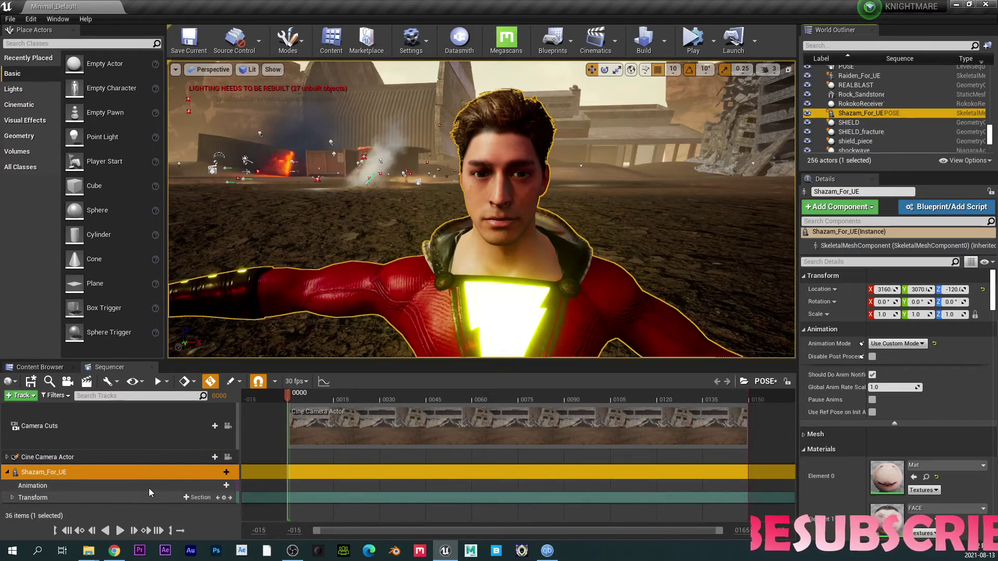
{"action": "left_click", "coordinate": [225, 473]}
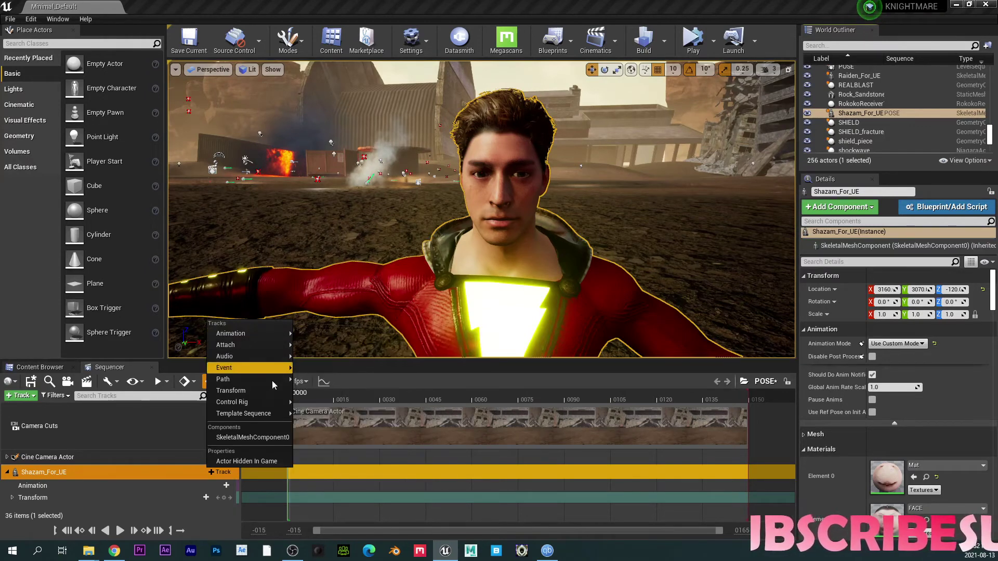
{"action": "mouse_move", "coordinate": [280, 402]}
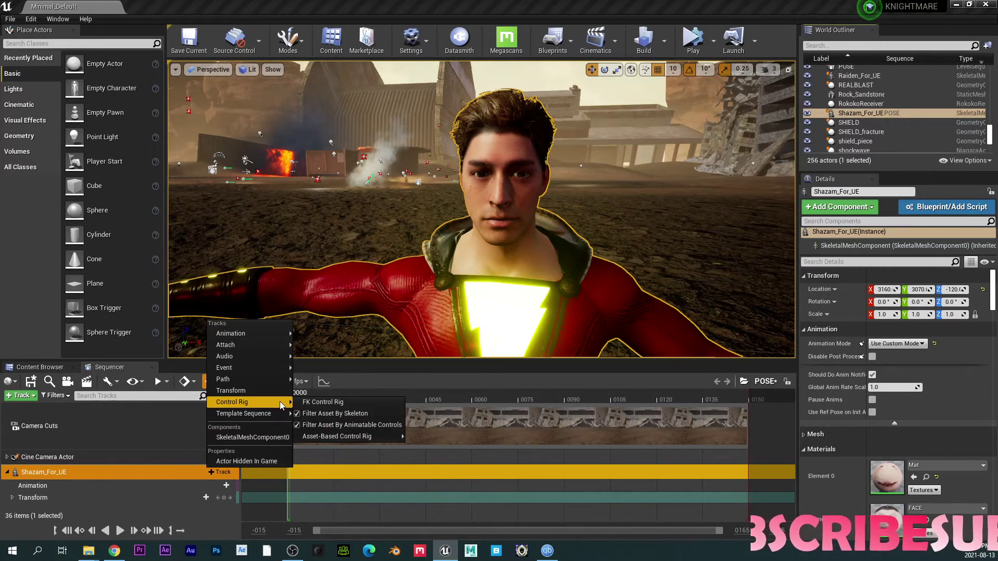
{"action": "mouse_move", "coordinate": [337, 436]}
{"action": "left_click", "coordinate": [446, 453]}
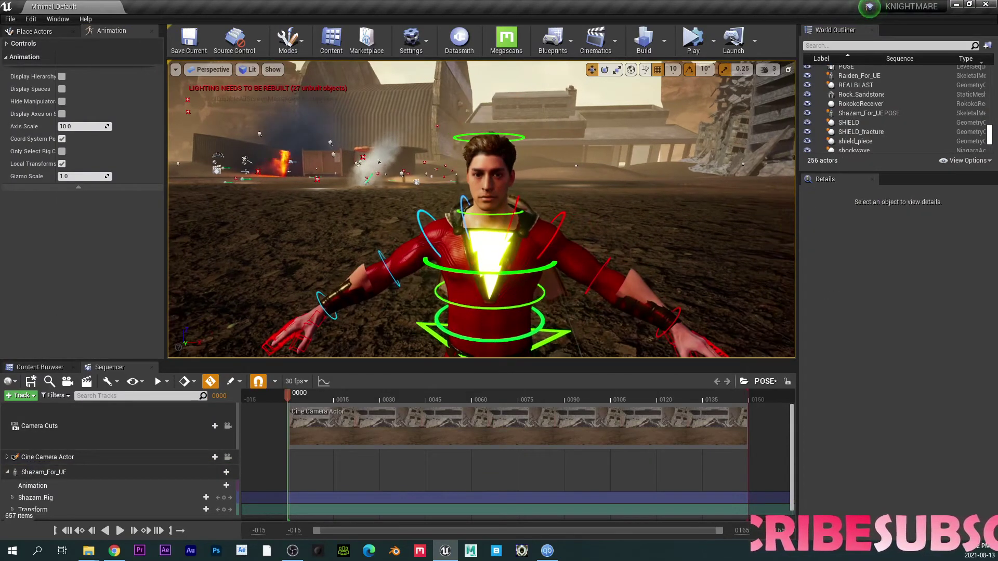
Set Hand_Adjustment and Neck_Adjustment of the Shazam_Rig track to 1.0.
{"action": "left_click_drag", "start_coordinate": [481, 209], "coordinate": [483, 233]}
{"action": "scroll", "coordinate": [82, 488], "scroll_direction": "down", "scroll_amount": 1}
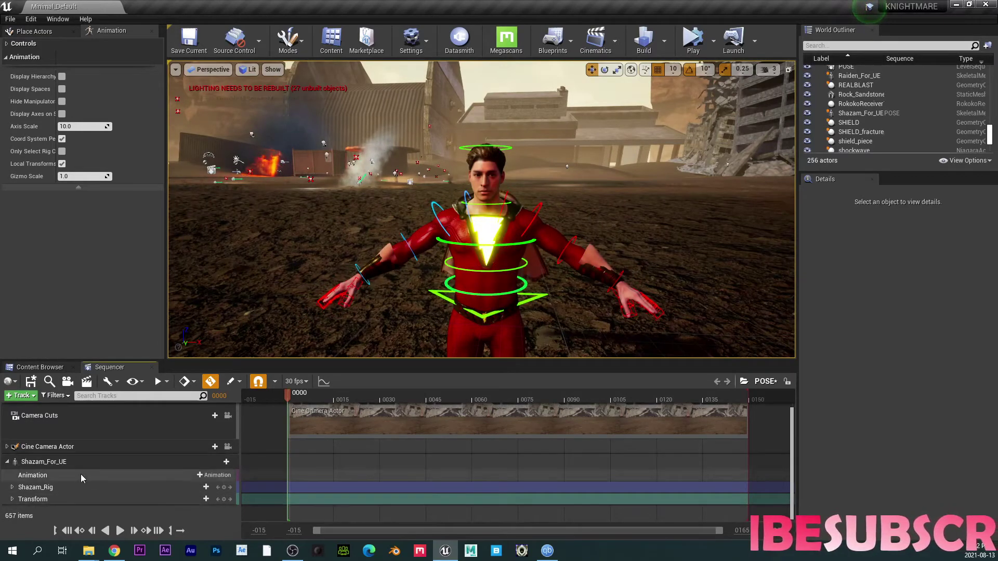
{"action": "left_click", "coordinate": [12, 486]}
{"action": "scroll", "coordinate": [78, 457], "scroll_direction": "down", "scroll_amount": 15}
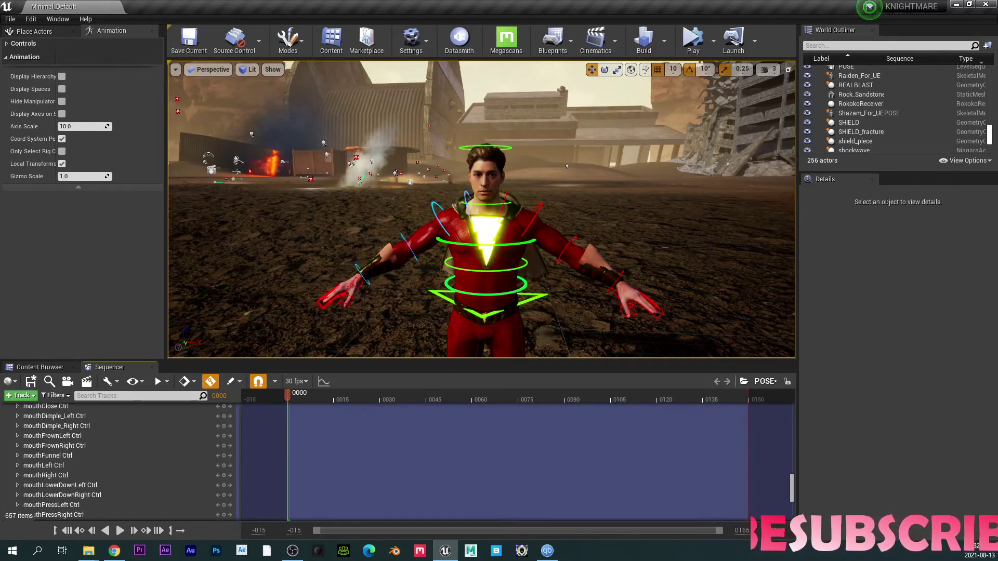
{"action": "scroll", "coordinate": [83, 457], "scroll_direction": "down", "scroll_amount": 2}
{"action": "left_click", "coordinate": [18, 478]}
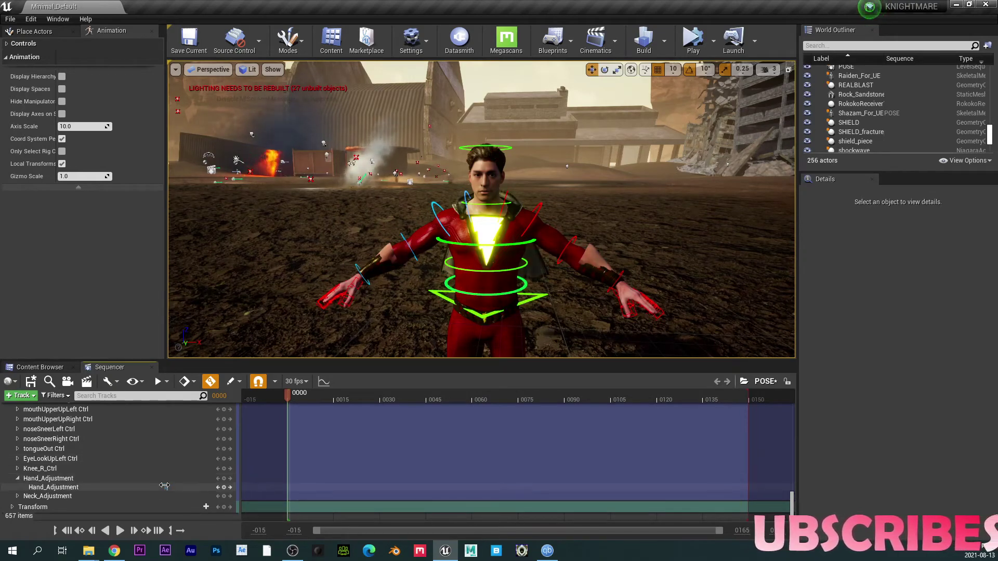
{"action": "left_click", "coordinate": [17, 496]}
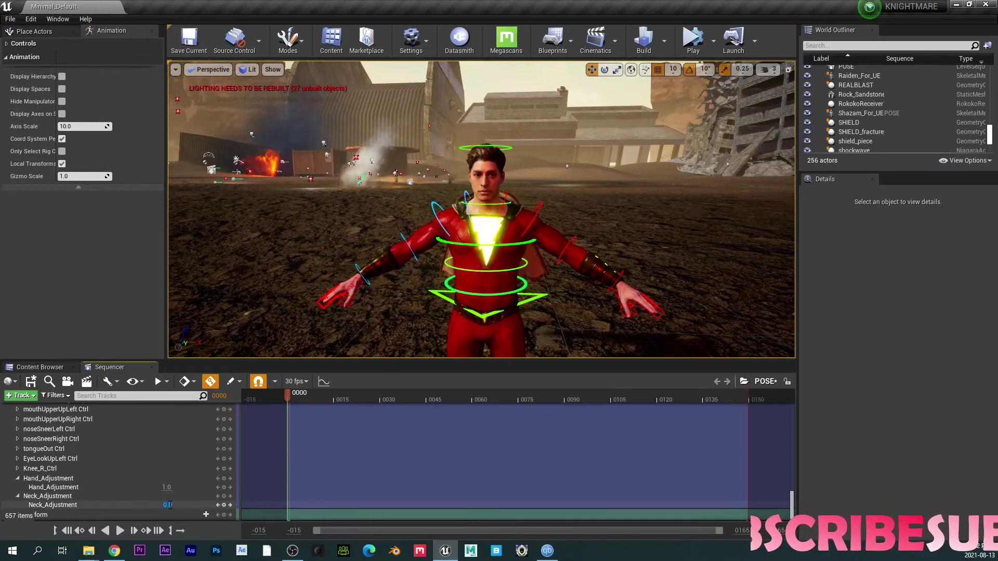
Lay the Shazam_For_UE actor on its back, rotated about -93.8, 13.6 and -61.3 degrees, with its Z location at -100.
{"action": "right_click_drag", "start_coordinate": [502, 240], "coordinate": [466, 225]}
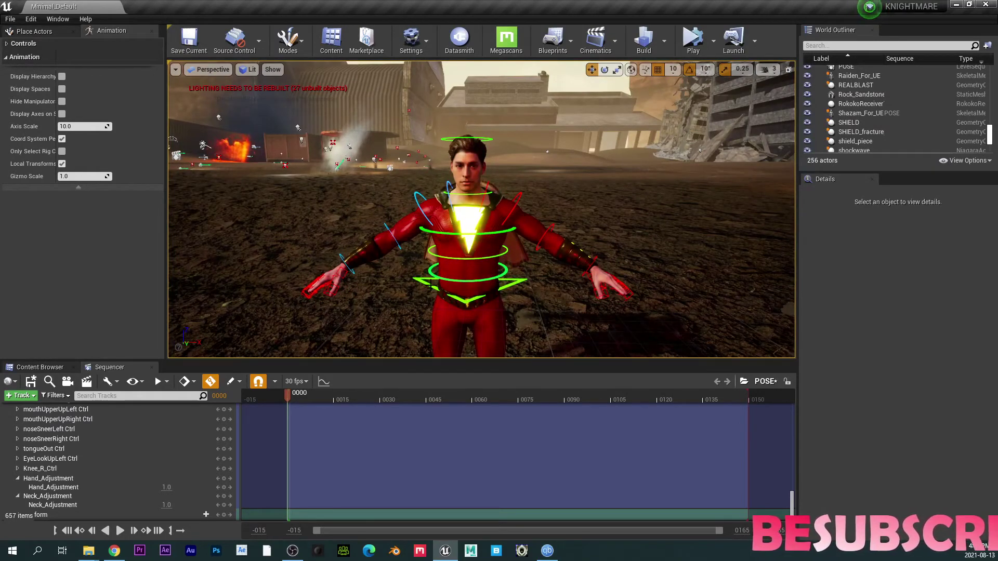
{"action": "left_click", "coordinate": [431, 284]}
{"action": "key", "text": "e"}
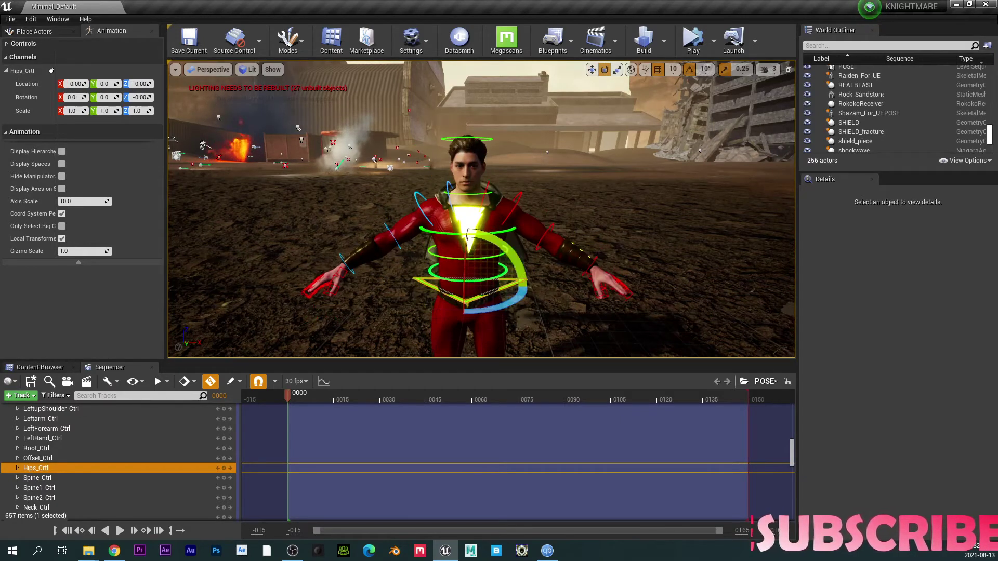
{"action": "scroll", "coordinate": [64, 467], "scroll_direction": "up", "scroll_amount": 7}
{"action": "scroll", "coordinate": [83, 514], "scroll_direction": "down", "scroll_amount": 3}
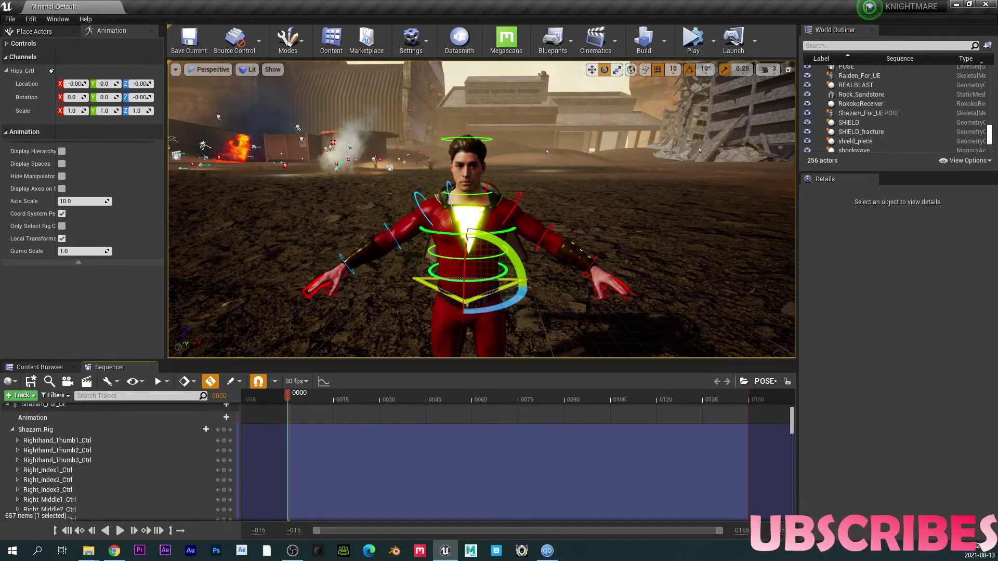
{"action": "right_click_drag", "start_coordinate": [55, 437], "coordinate": [60, 504]}
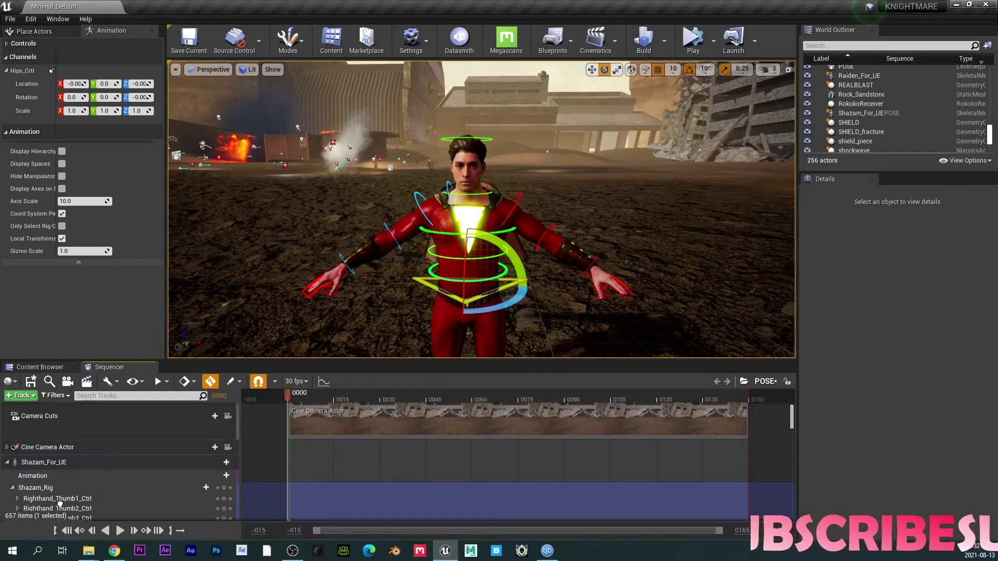
{"action": "left_click", "coordinate": [57, 466]}
{"action": "key", "text": "f"}
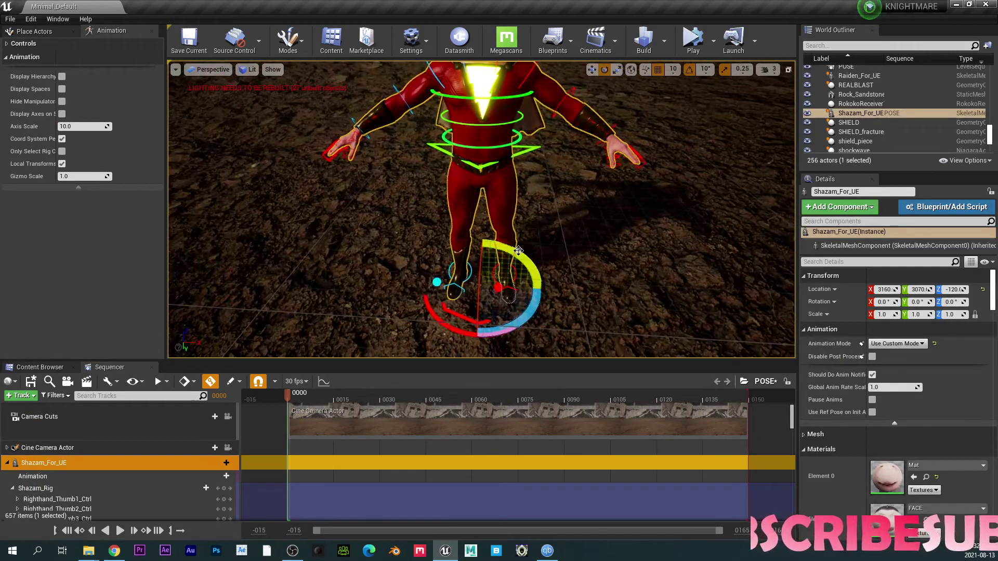
{"action": "left_click_drag", "start_coordinate": [518, 251], "coordinate": [521, 323]}
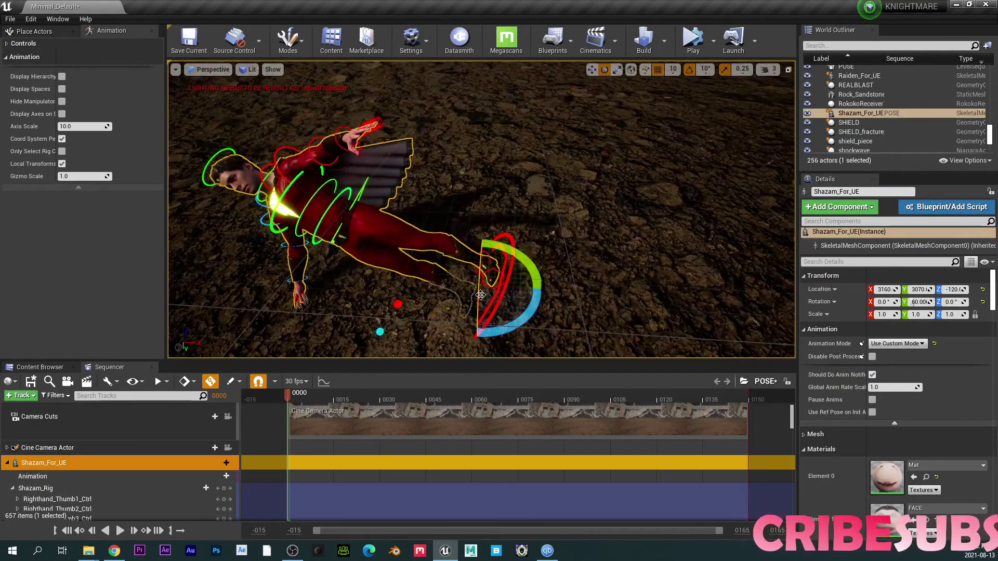
{"action": "left_click_drag", "start_coordinate": [480, 295], "coordinate": [482, 268]}
{"action": "key", "text": "w"}
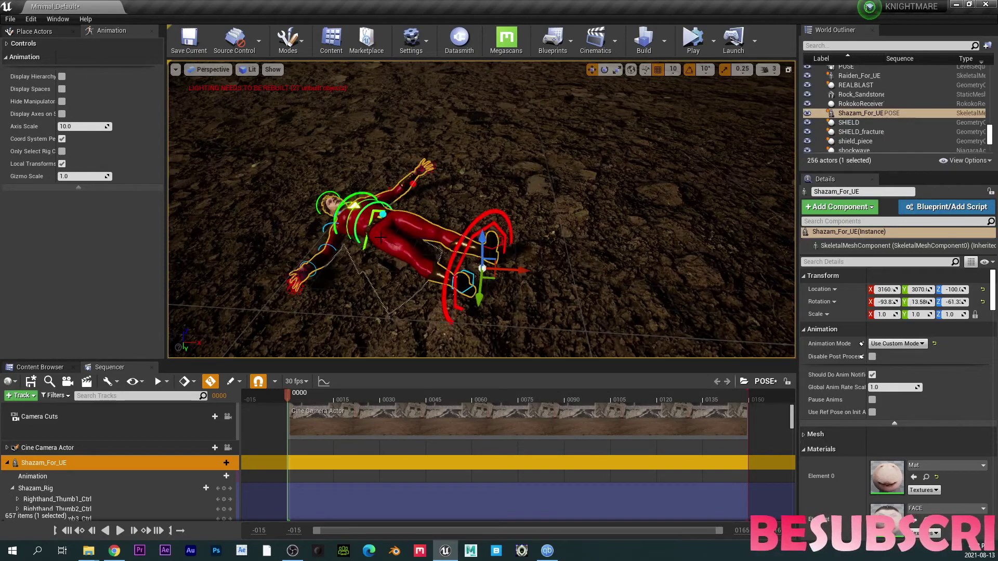
Raise the Shazam_For_UE actor to Z -80 so the lying body clears the ground.
{"action": "right_click_drag", "start_coordinate": [380, 238], "coordinate": [401, 239]}
{"action": "left_click", "coordinate": [400, 240]}
{"action": "key", "text": "e"}
{"action": "right_click_drag", "start_coordinate": [660, 152], "coordinate": [732, 141]}
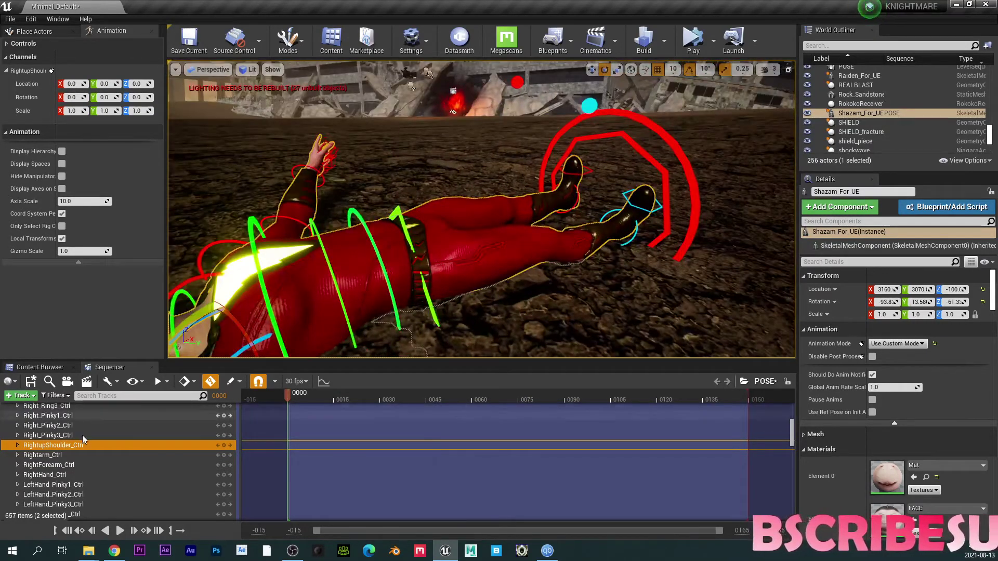
{"action": "scroll", "coordinate": [51, 446], "scroll_direction": "up", "scroll_amount": 10}
{"action": "left_click", "coordinate": [52, 447]}
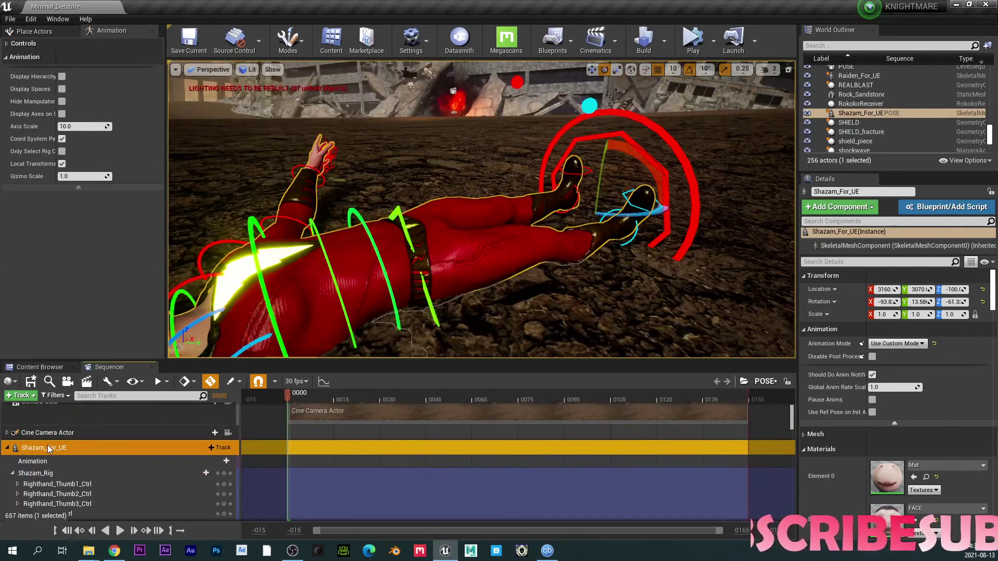
{"action": "key", "text": "w"}
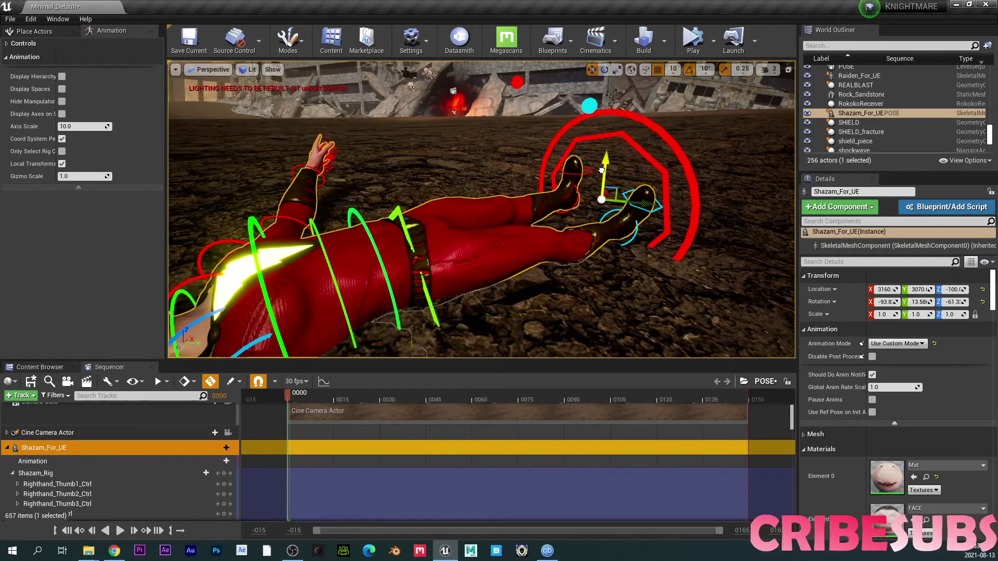
{"action": "left_click_drag", "start_coordinate": [602, 163], "coordinate": [602, 143]}
{"action": "right_click_drag", "start_coordinate": [498, 212], "coordinate": [403, 193]}
{"action": "key", "text": "s"}
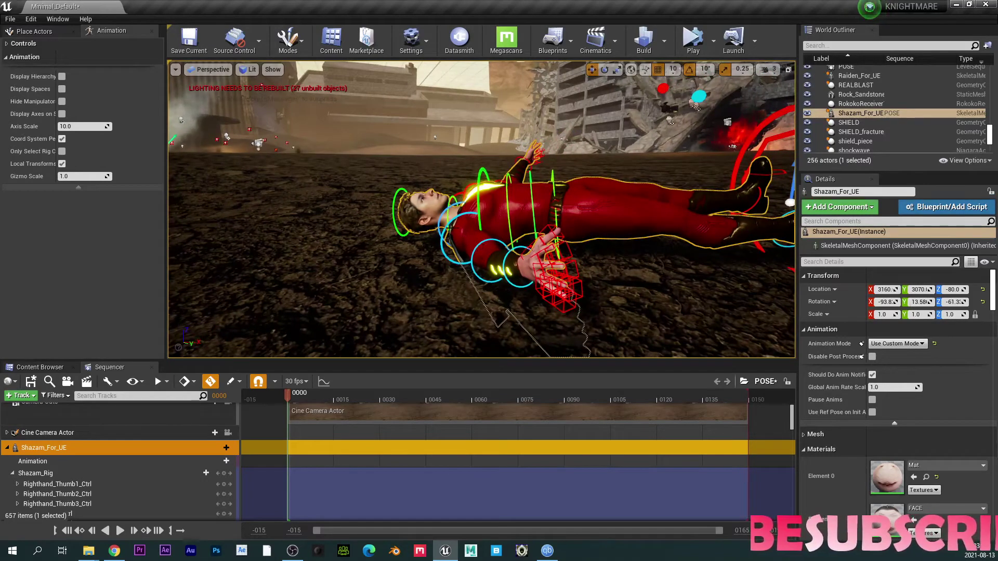
Lower the right arm toward the ground by rotating its upper arm, forearm and hand controls.
{"action": "left_click", "coordinate": [443, 217]}
{"action": "left_click_drag", "start_coordinate": [475, 201], "coordinate": [468, 289]}
{"action": "left_click", "coordinate": [493, 258]}
{"action": "left_click", "coordinate": [506, 293]}
{"action": "left_click_drag", "start_coordinate": [540, 267], "coordinate": [530, 291]}
{"action": "middle_click_drag", "start_coordinate": [530, 291], "coordinate": [489, 236]}
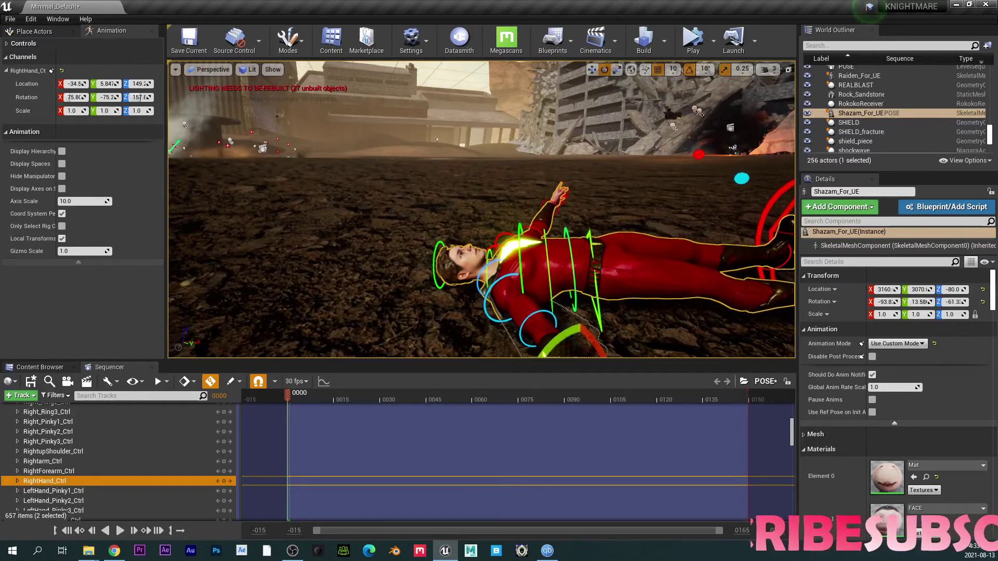
Lower Hips_Ctrl to a location of about -2.3, -0.6, -9.7 so the hips sink toward the ground.
{"action": "right_click_drag", "start_coordinate": [488, 236], "coordinate": [639, 206]}
{"action": "middle_click_drag", "start_coordinate": [639, 207], "coordinate": [608, 291]}
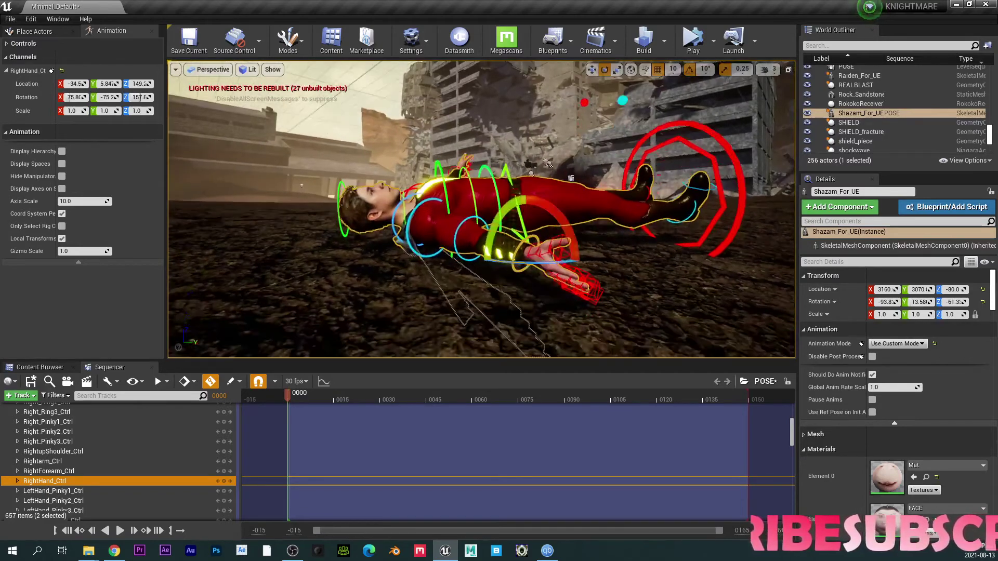
{"action": "left_click", "coordinate": [508, 175]}
{"action": "left_click_drag", "start_coordinate": [507, 171], "coordinate": [504, 190]}
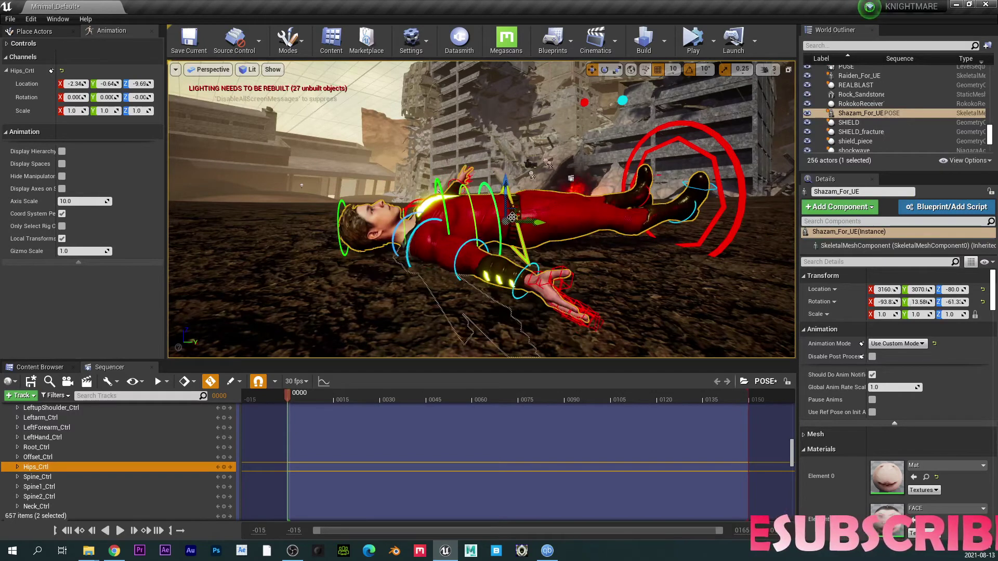
Tilt the head back by rotating Neck_Ctrl to about -17.4, 9.2 and -4.9 degrees.
{"action": "left_click", "coordinate": [404, 228]}
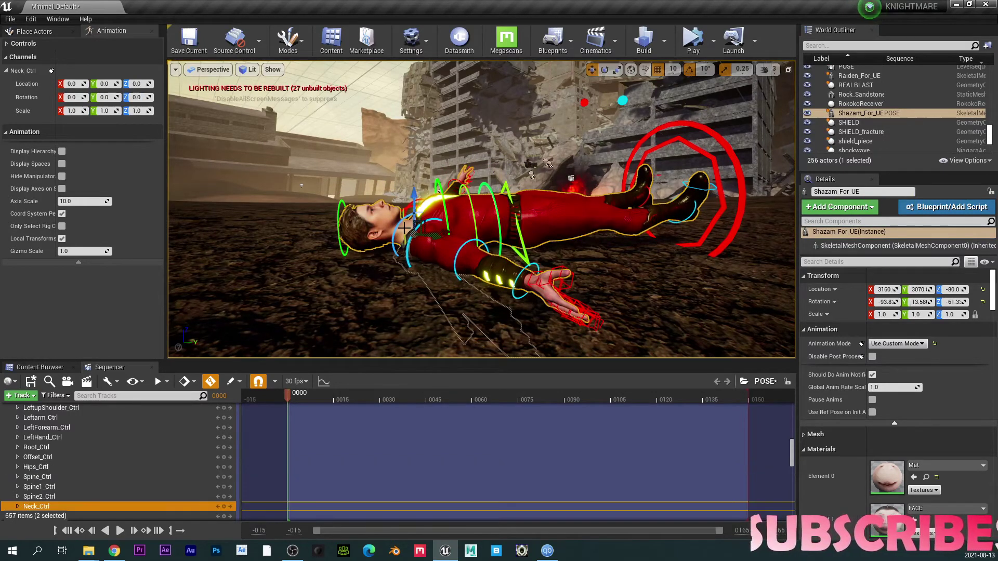
{"action": "key", "text": "e"}
{"action": "left_click_drag", "start_coordinate": [405, 185], "coordinate": [420, 189]}
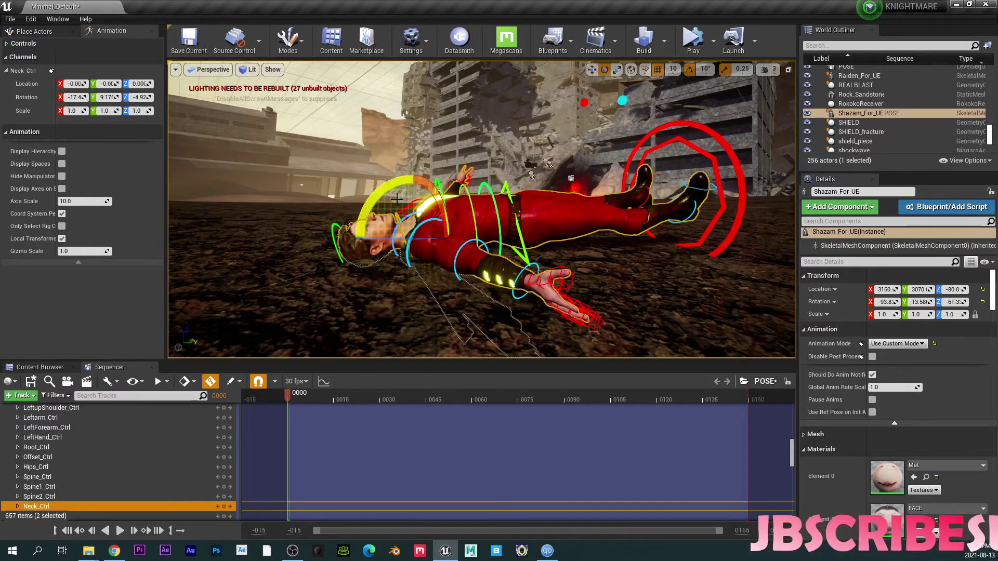
Rotate Leftarm_Ctrl so the raised left upper arm drops toward the ground.
{"action": "middle_click_drag", "start_coordinate": [413, 280], "coordinate": [370, 221]}
{"action": "right_click_drag", "start_coordinate": [413, 280], "coordinate": [452, 278]}
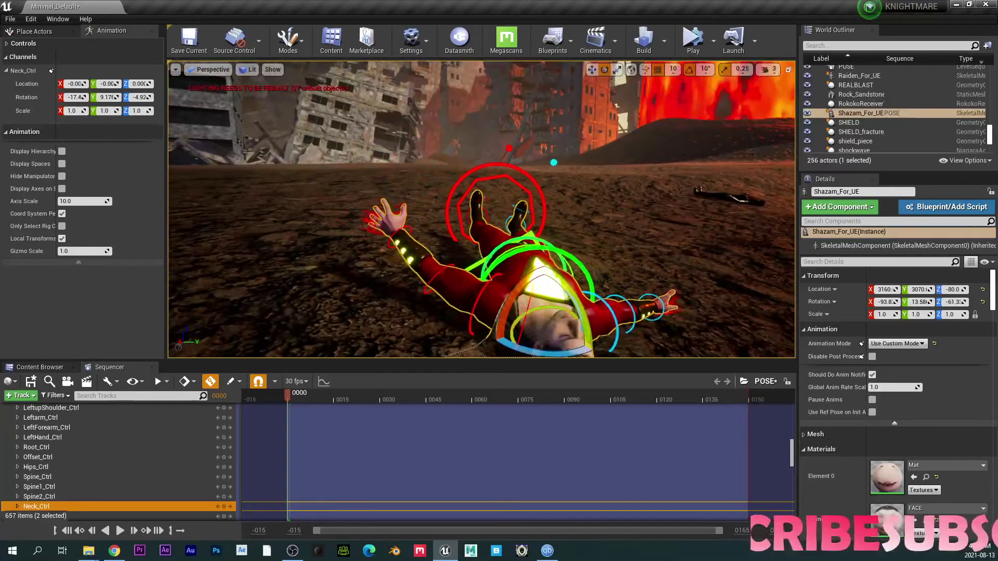
{"action": "key", "text": "Escape"}
{"action": "left_click", "coordinate": [470, 270]}
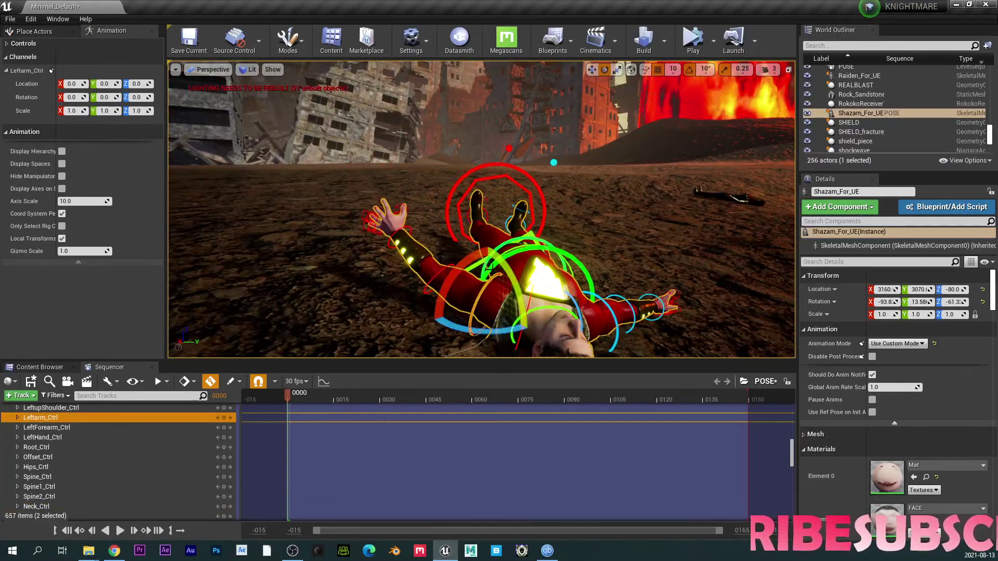
{"action": "left_click_drag", "start_coordinate": [470, 270], "coordinate": [451, 263]}
Rotate LeftForearm_Ctrl so the left forearm rests along the ground.
{"action": "right_click_drag", "start_coordinate": [452, 264], "coordinate": [623, 312]}
{"action": "right_click_drag", "start_coordinate": [217, 76], "coordinate": [178, 63]}
{"action": "left_click", "coordinate": [470, 230]}
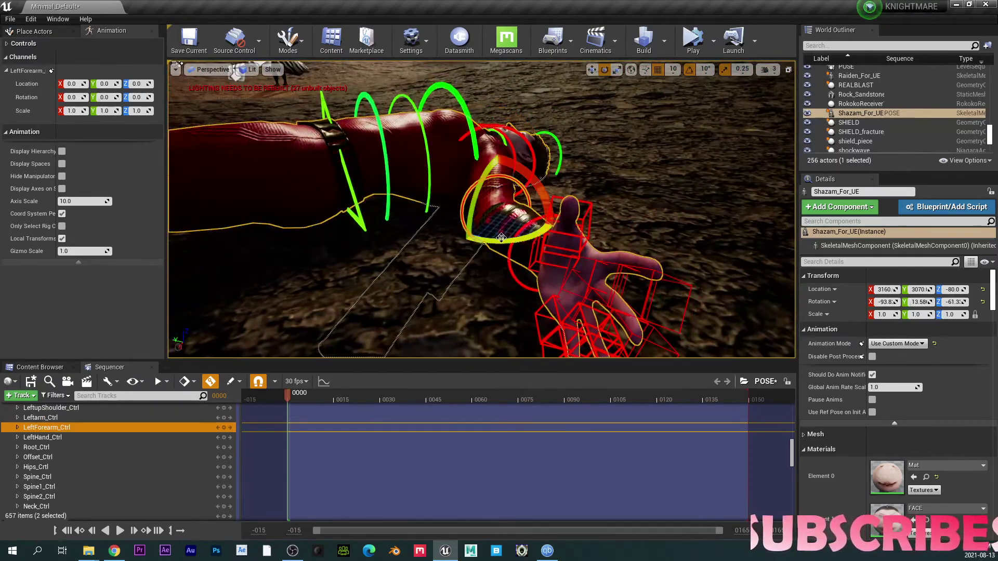
{"action": "left_click_drag", "start_coordinate": [462, 240], "coordinate": [441, 233]}
{"action": "left_click_drag", "start_coordinate": [541, 237], "coordinate": [471, 218], "text": "alt"}
{"action": "left_click_drag", "start_coordinate": [440, 152], "coordinate": [422, 176]}
Rotate LeftHand_Ctrl to about 12, 62.2 and 12.3 degrees so the left hand lies on the ground.
{"action": "left_click", "coordinate": [376, 207]}
{"action": "left_click_drag", "start_coordinate": [370, 156], "coordinate": [418, 179]}
{"action": "left_click_drag", "start_coordinate": [298, 203], "coordinate": [299, 203]}
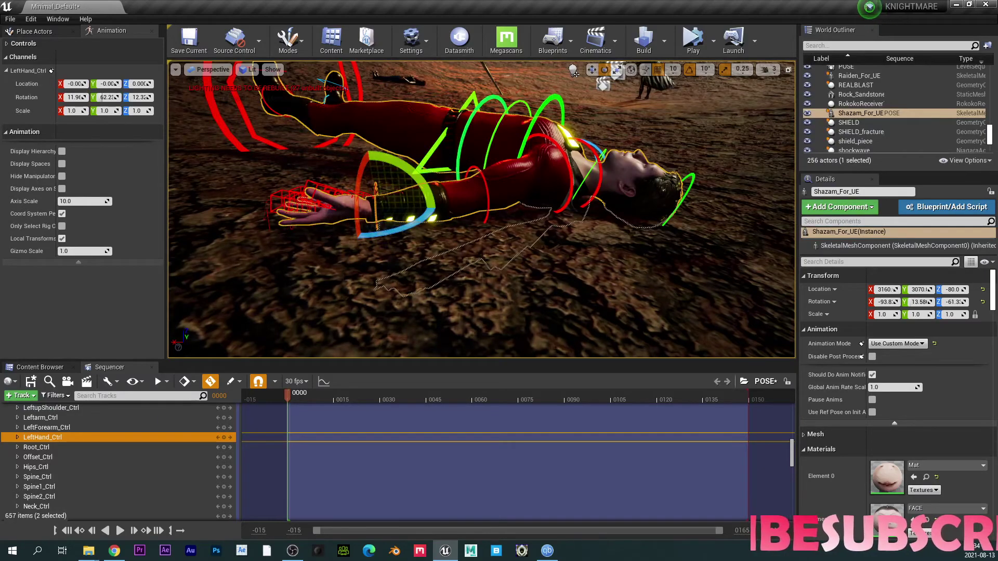
Bend the left knee by moving Foot_L_Ctrl in the other coordinate space to a location of about 0, 29.9, 10.
{"action": "middle_click_drag", "start_coordinate": [481, 209], "coordinate": [481, 158]}
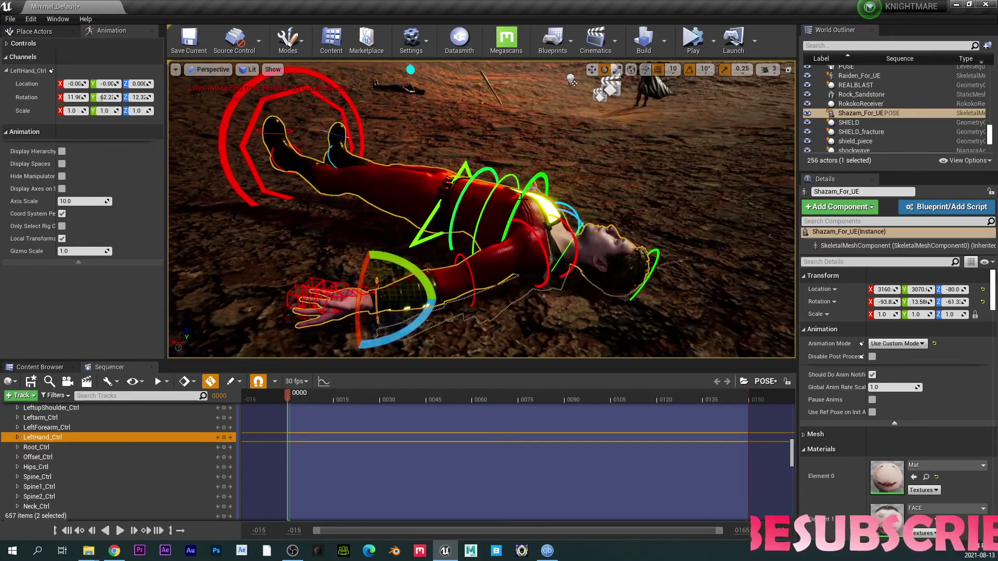
{"action": "right_click_drag", "start_coordinate": [521, 199], "coordinate": [598, 192]}
{"action": "right_click_drag", "start_coordinate": [416, 216], "coordinate": [387, 219]}
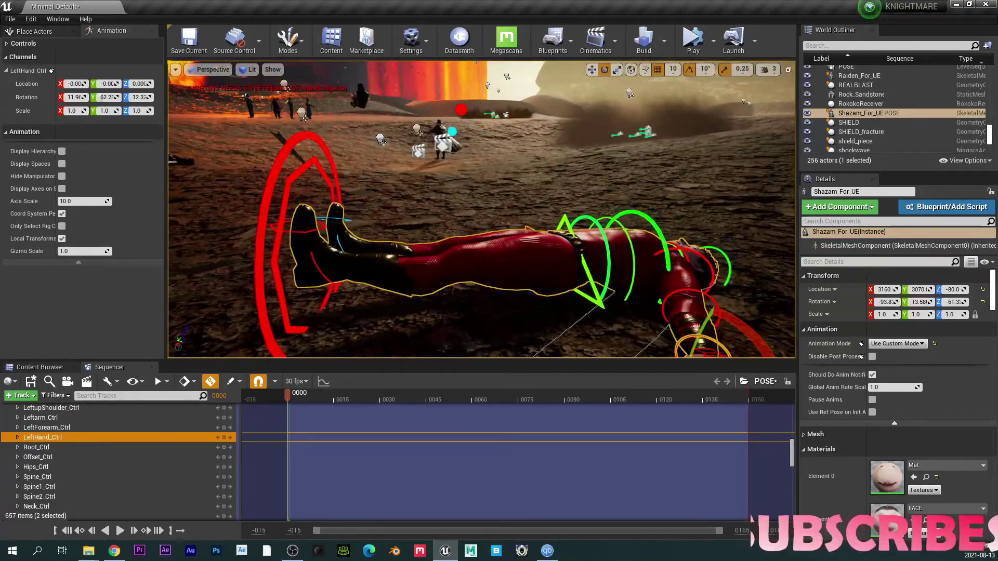
{"action": "left_click", "coordinate": [321, 273]}
{"action": "key", "text": "w"}
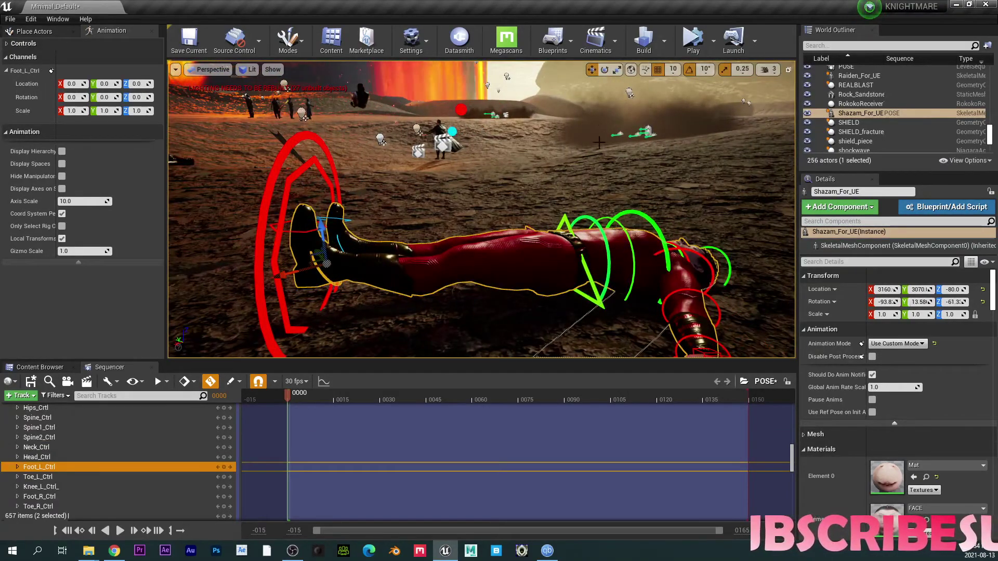
{"action": "left_click", "coordinate": [631, 71]}
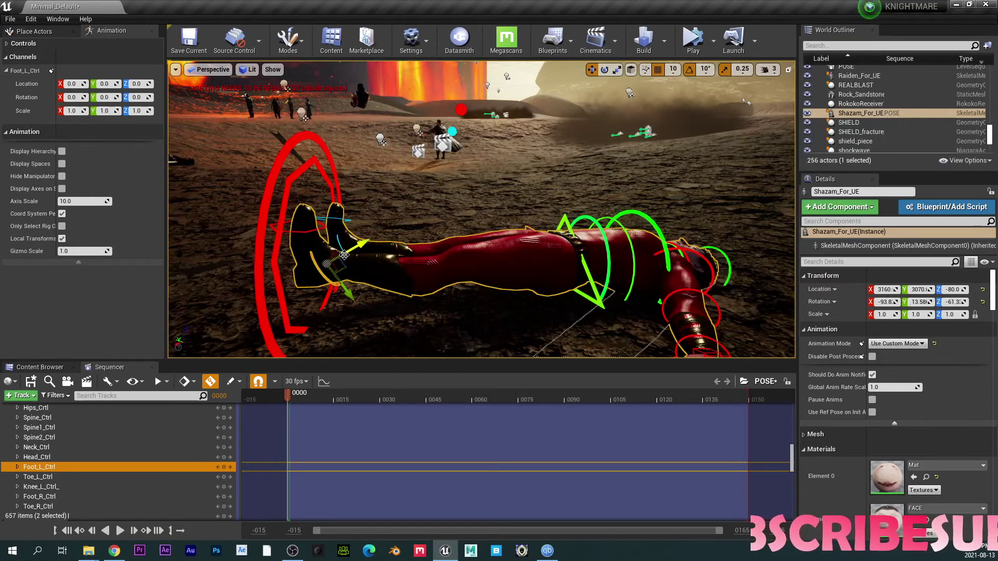
{"action": "left_click_drag", "start_coordinate": [345, 254], "coordinate": [401, 339]}
Lay the left foot down by rotating Foot_L_Ctrl to about -58.5, 13.3 and -20.4 degrees.
{"action": "key", "text": "e"}
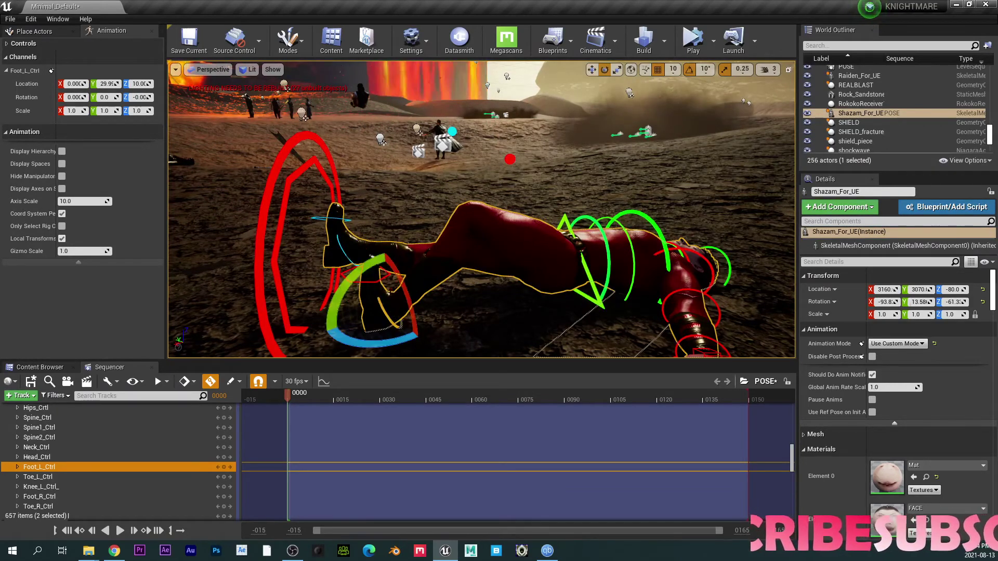
{"action": "left_click_drag", "start_coordinate": [373, 269], "coordinate": [343, 291]}
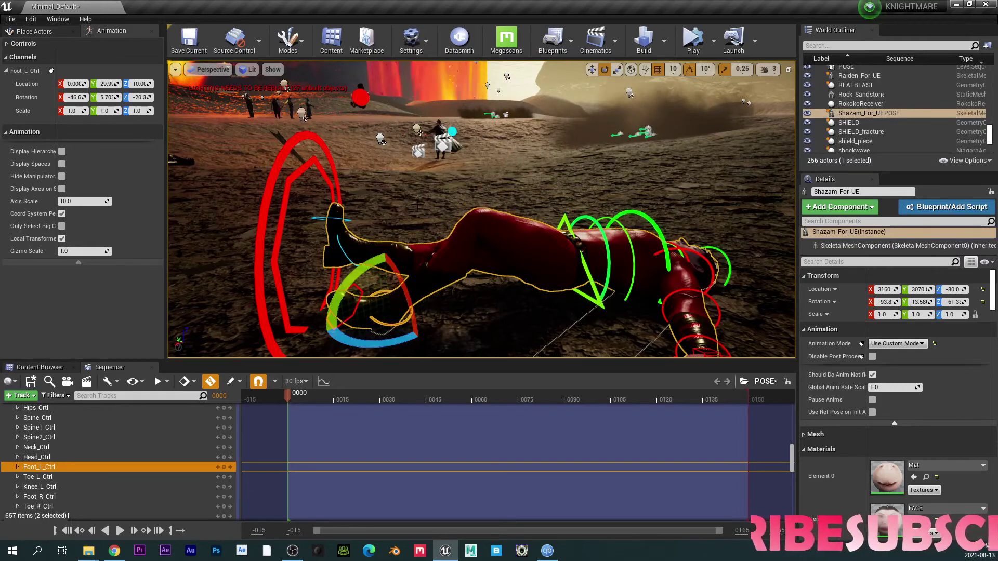
{"action": "left_click_drag", "start_coordinate": [418, 204], "coordinate": [722, 205], "text": "alt"}
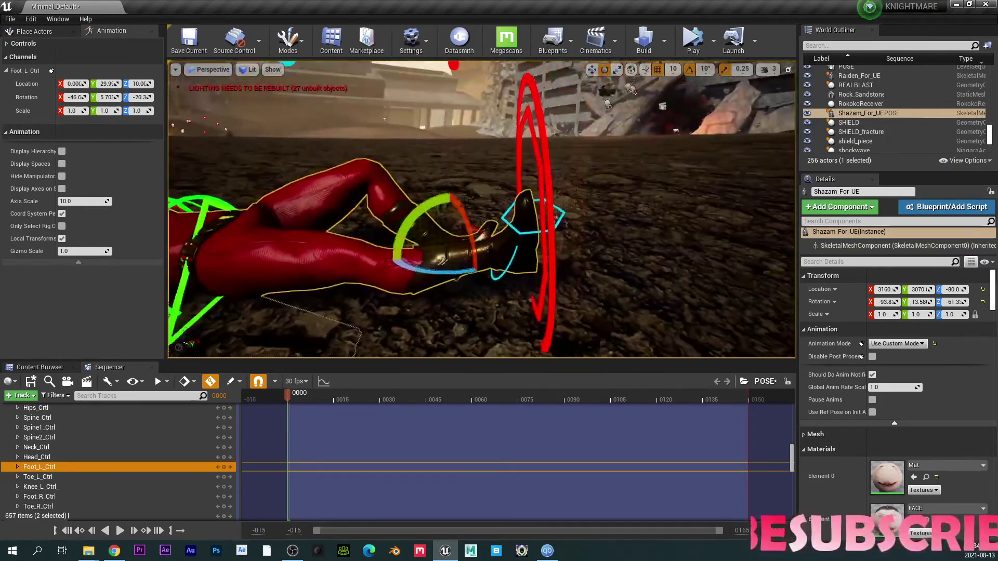
{"action": "middle_click_drag", "start_coordinate": [466, 207], "coordinate": [370, 207]}
{"action": "left_click_drag", "start_coordinate": [493, 207], "coordinate": [476, 226]}
{"action": "left_click_drag", "start_coordinate": [517, 270], "coordinate": [546, 270]}
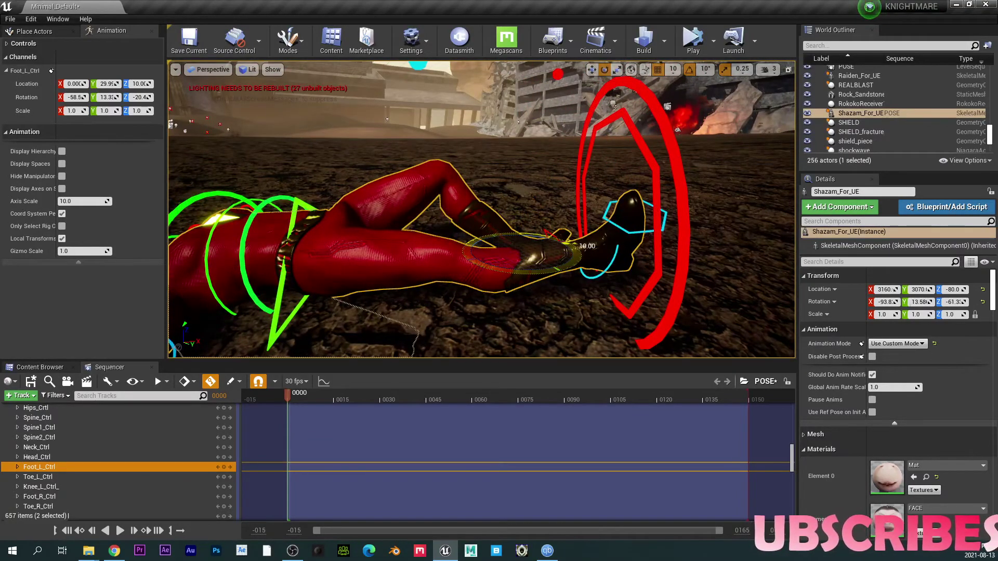
Shift Knee_L_Ctrl about 20 units along X to turn the bent left knee sideways.
{"action": "right_click_drag", "start_coordinate": [481, 208], "coordinate": [577, 231]}
{"action": "mouse_move", "coordinate": [489, 177]}
{"action": "right_mouse_down"}
{"action": "mouse_move", "coordinate": [457, 234]}
{"action": "mouse_move", "coordinate": [489, 177]}
{"action": "right_mouse_up"}
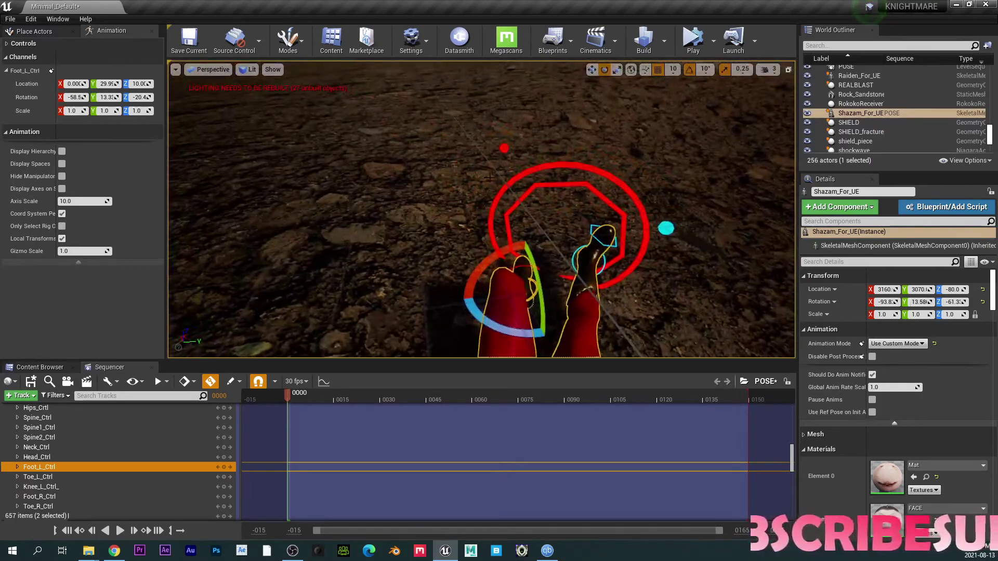
{"action": "left_click", "coordinate": [503, 149]}
{"action": "key", "text": "w"}
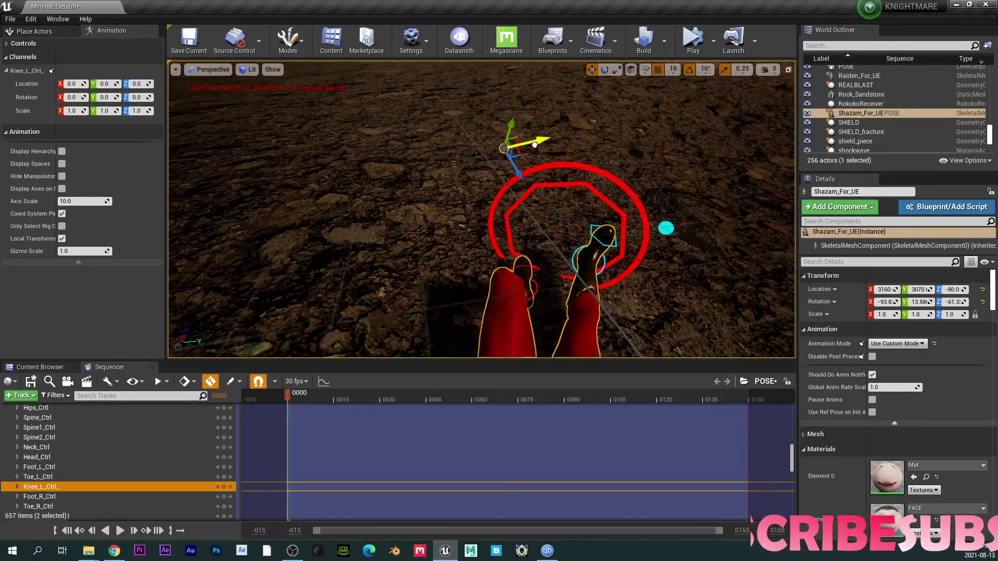
{"action": "left_click_drag", "start_coordinate": [537, 144], "coordinate": [558, 144]}
Move Foot_R_Ctrl to about 8.7, 10.4, 3.9 and rotate it to about -44.2, 18.1 and -24.8 degrees.
{"action": "right_click_drag", "start_coordinate": [558, 144], "coordinate": [468, 151]}
{"action": "right_click_drag", "start_coordinate": [527, 290], "coordinate": [528, 289]}
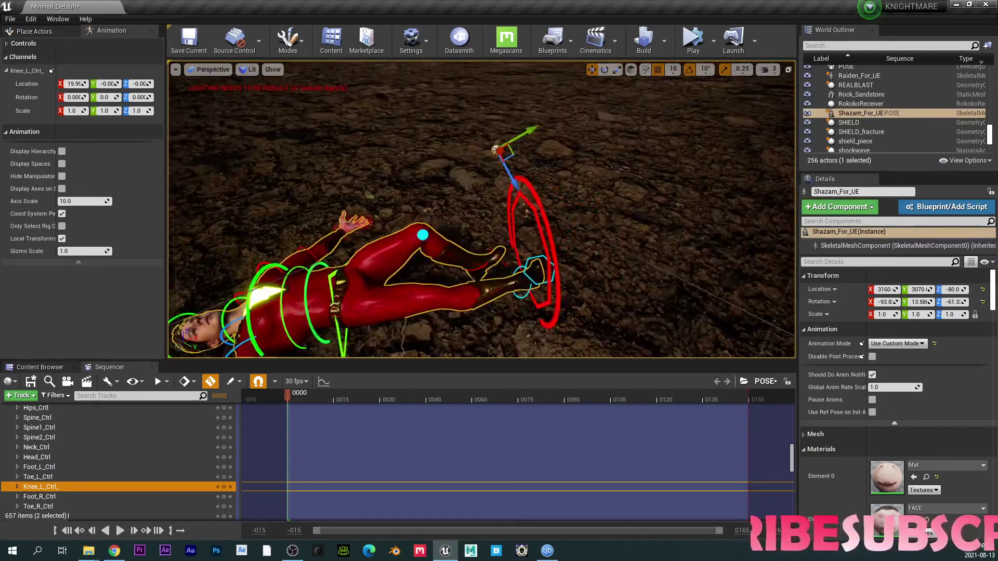
{"action": "left_click", "coordinate": [523, 297]}
{"action": "left_click", "coordinate": [630, 69]}
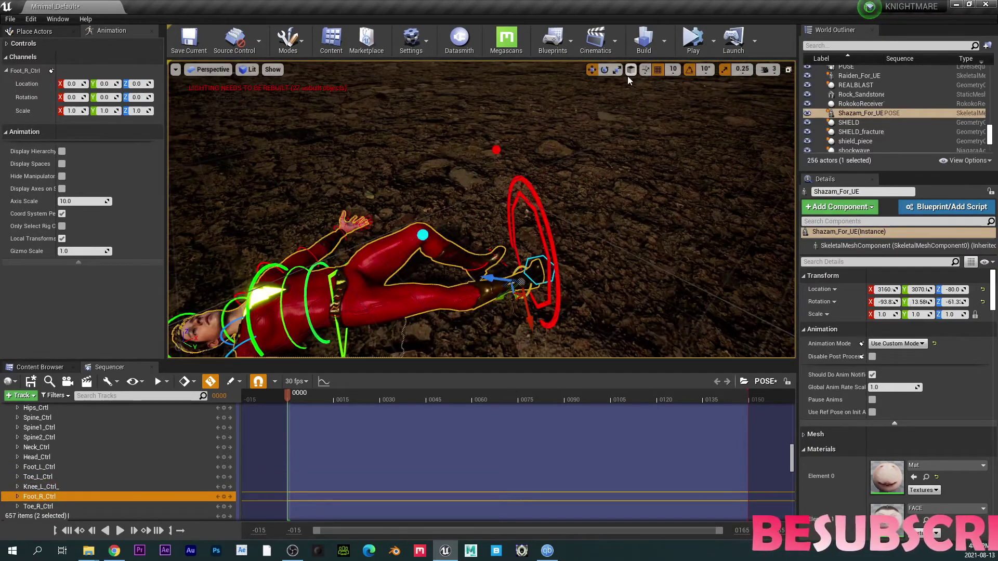
{"action": "left_click_drag", "start_coordinate": [535, 275], "coordinate": [527, 281]}
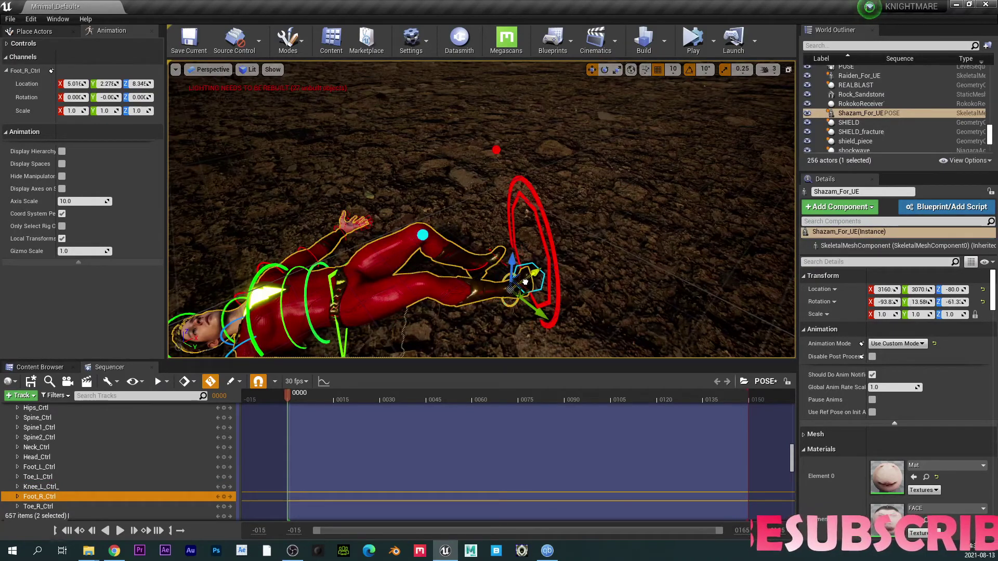
{"action": "right_click_drag", "start_coordinate": [481, 210], "coordinate": [514, 169]}
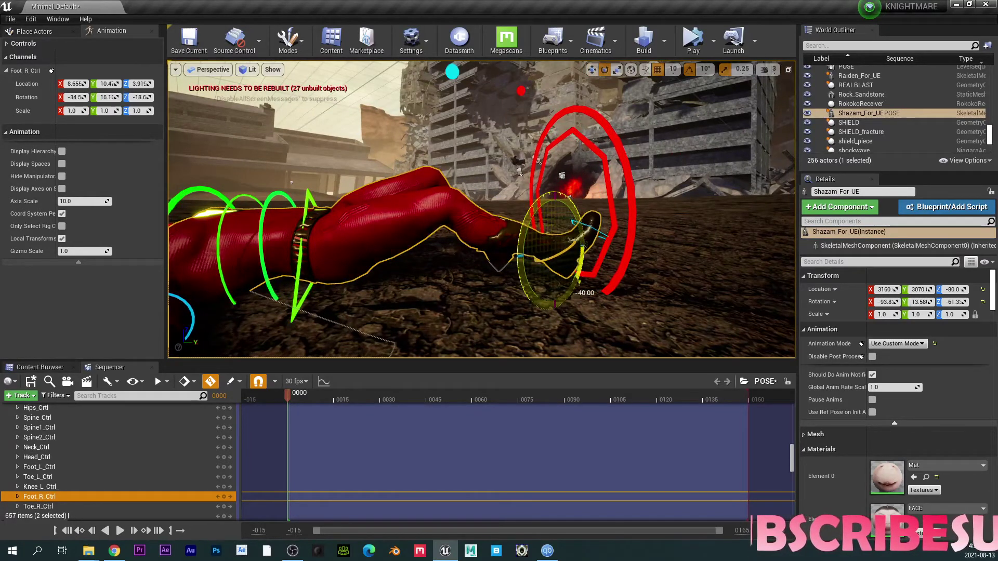
{"action": "key", "text": "w"}
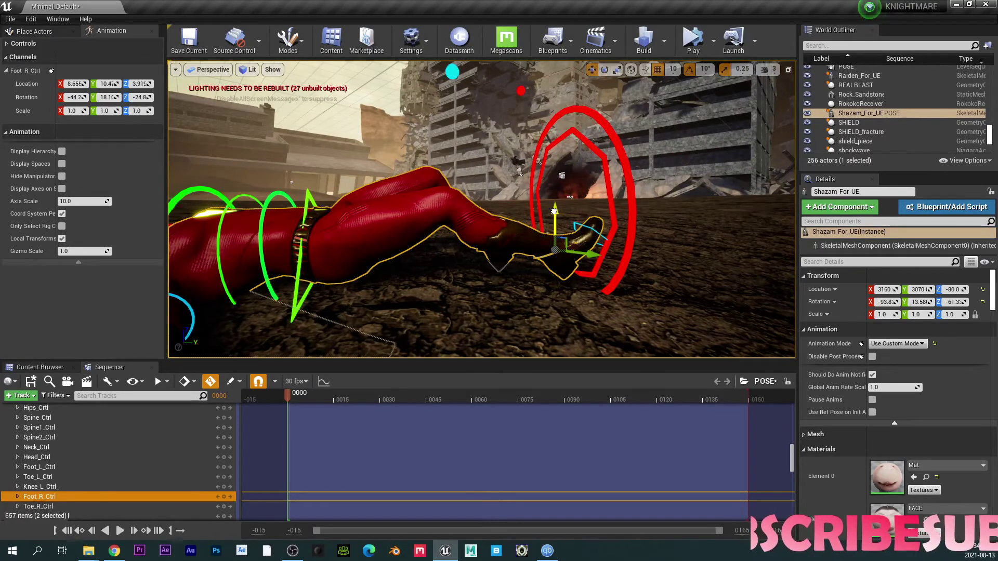
Turn the head by rotating Head_Ctrl to about 29.7, -7.8 and 5.9 degrees.
{"action": "right_click_drag", "start_coordinate": [481, 209], "coordinate": [400, 198]}
{"action": "right_click_drag", "start_coordinate": [457, 223], "coordinate": [441, 159]}
{"action": "left_click", "coordinate": [421, 128]}
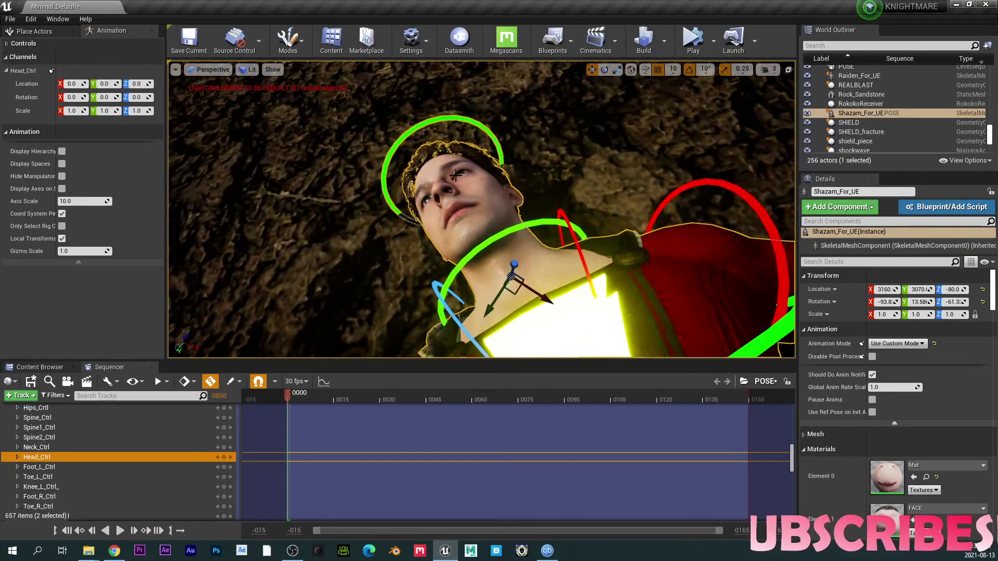
{"action": "key", "text": "e"}
{"action": "left_click_drag", "start_coordinate": [529, 280], "coordinate": [556, 323]}
{"action": "left_click_drag", "start_coordinate": [512, 270], "coordinate": [496, 297]}
Close both eyes by setting eyeBlinkLeft Ctrl and eyeBlinkRight Ctrl to 1.0.
{"action": "right_click_drag", "start_coordinate": [85, 435], "coordinate": [84, 459]}
{"action": "scroll", "coordinate": [84, 459], "scroll_direction": "down", "scroll_amount": 10}
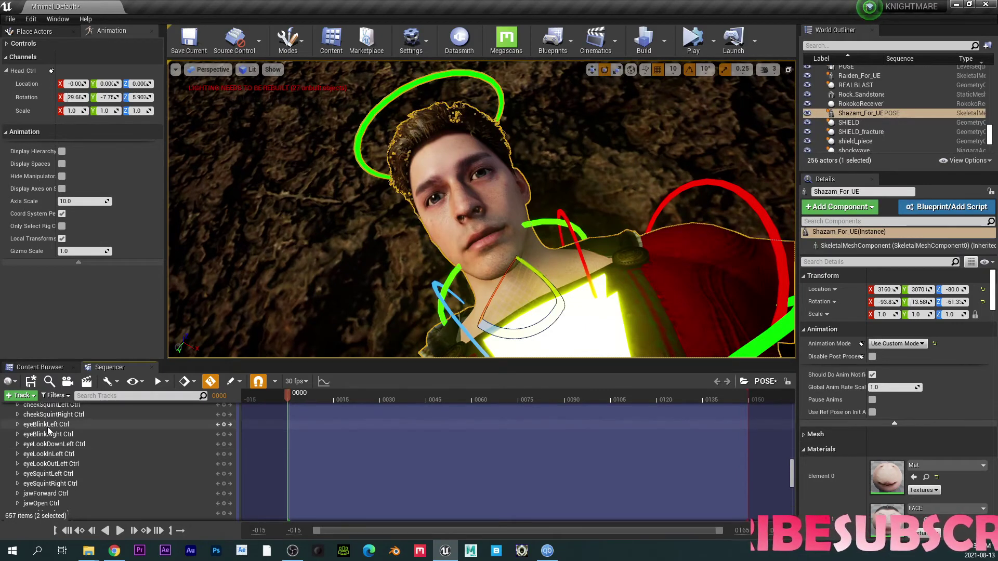
{"action": "left_click", "coordinate": [20, 426]}
{"action": "left_click", "coordinate": [166, 433]}
{"action": "type", "text": "1"}
{"action": "key", "text": "Return"}
{"action": "left_click", "coordinate": [17, 442]}
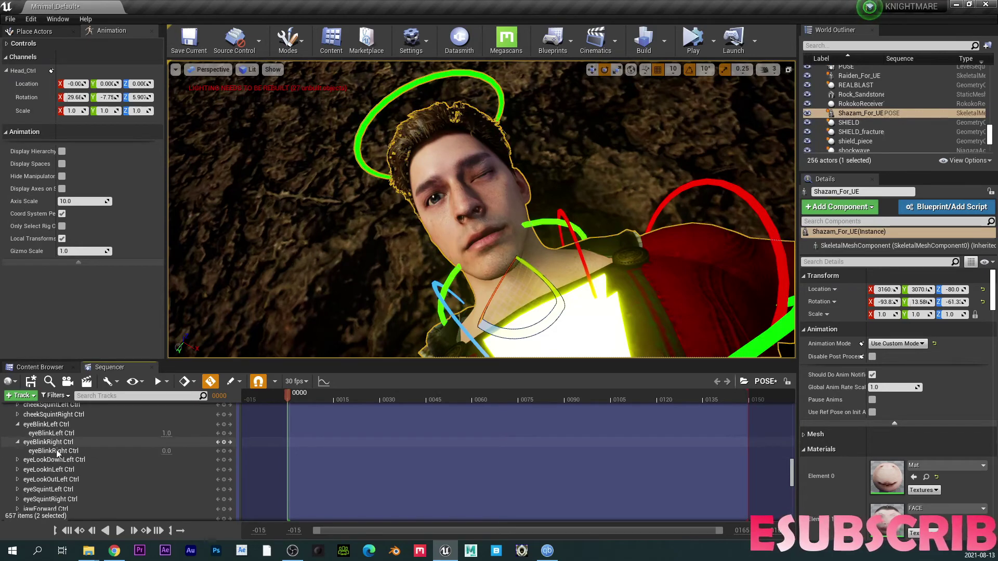
{"action": "type", "text": "1"}
{"action": "key", "text": "Return"}
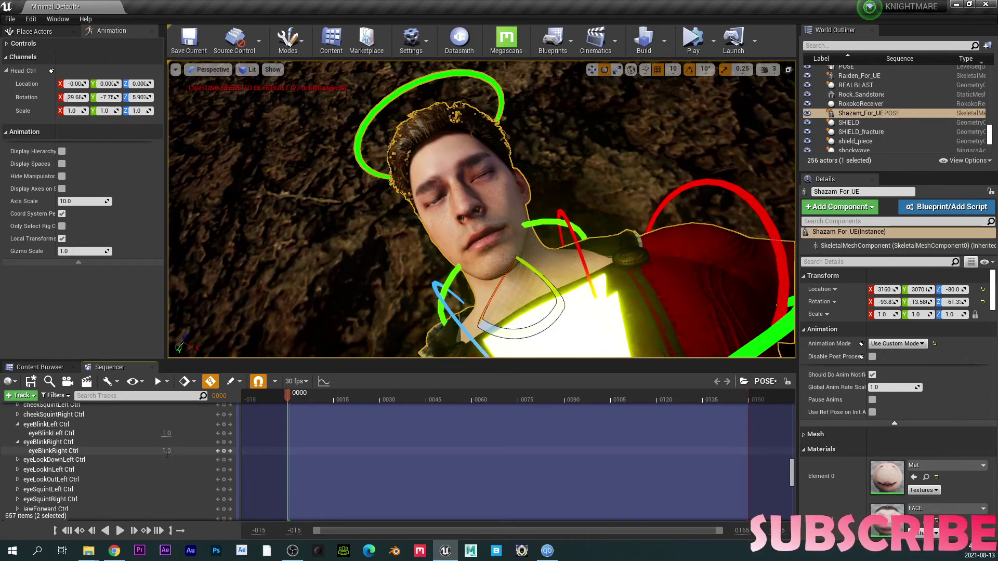
Add a slight sneer by setting noseSneerLeft Ctrl to 0.3.
{"action": "scroll", "coordinate": [99, 462], "scroll_direction": "down", "scroll_amount": 2}
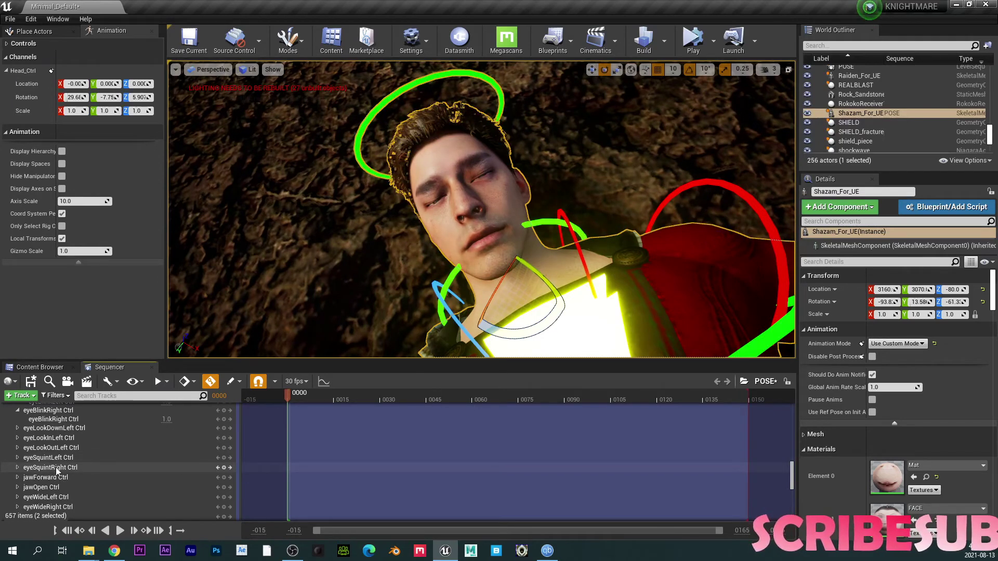
{"action": "scroll", "coordinate": [65, 478], "scroll_direction": "down", "scroll_amount": 5}
{"action": "scroll", "coordinate": [66, 402], "scroll_direction": "down", "scroll_amount": 10}
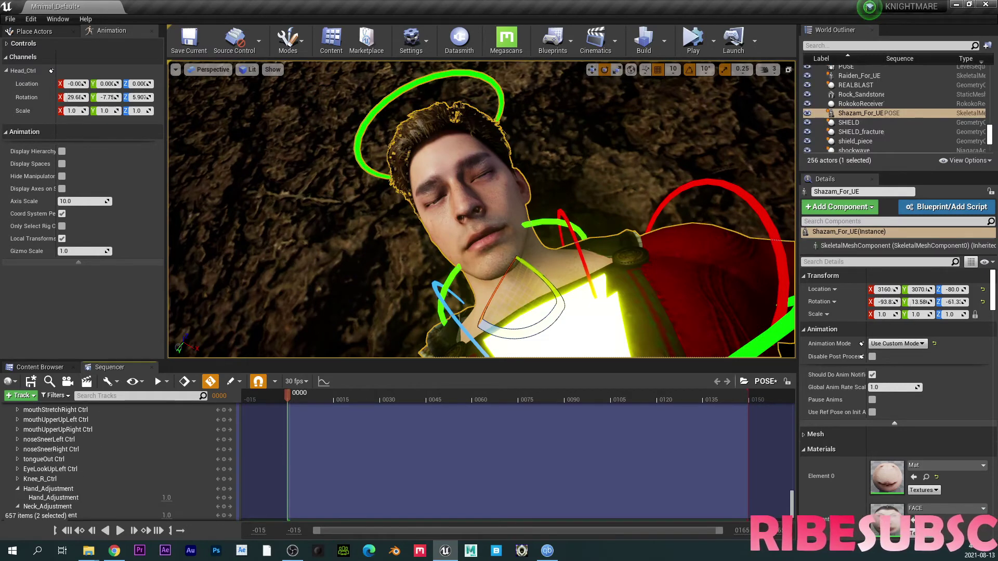
{"action": "scroll", "coordinate": [21, 442], "scroll_direction": "down", "scroll_amount": 1}
{"action": "left_click", "coordinate": [17, 453]}
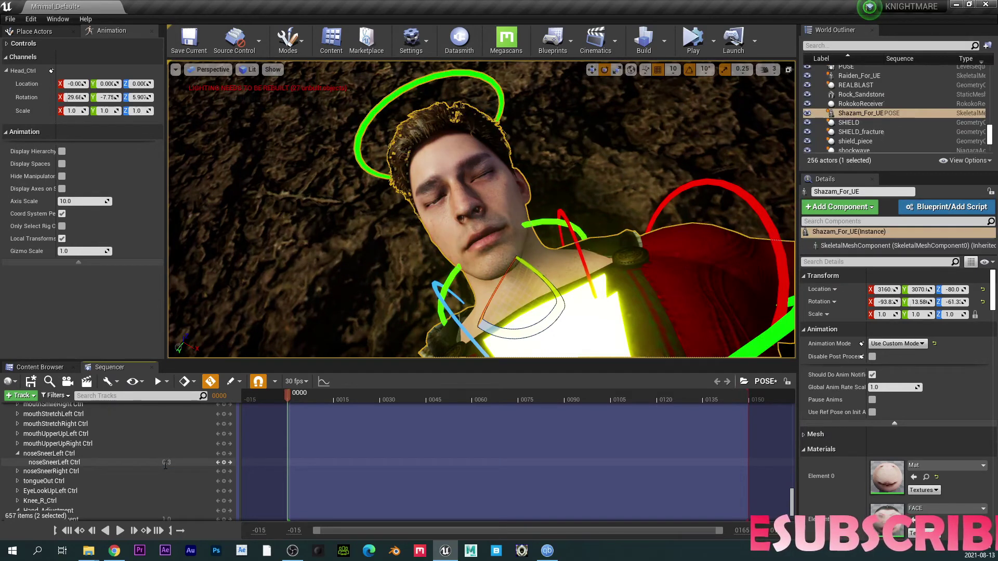
Try mouthUpperUpLeft Ctrl at 1.0 and reset it to 0.
{"action": "scroll", "coordinate": [31, 475], "scroll_direction": "up", "scroll_amount": 2}
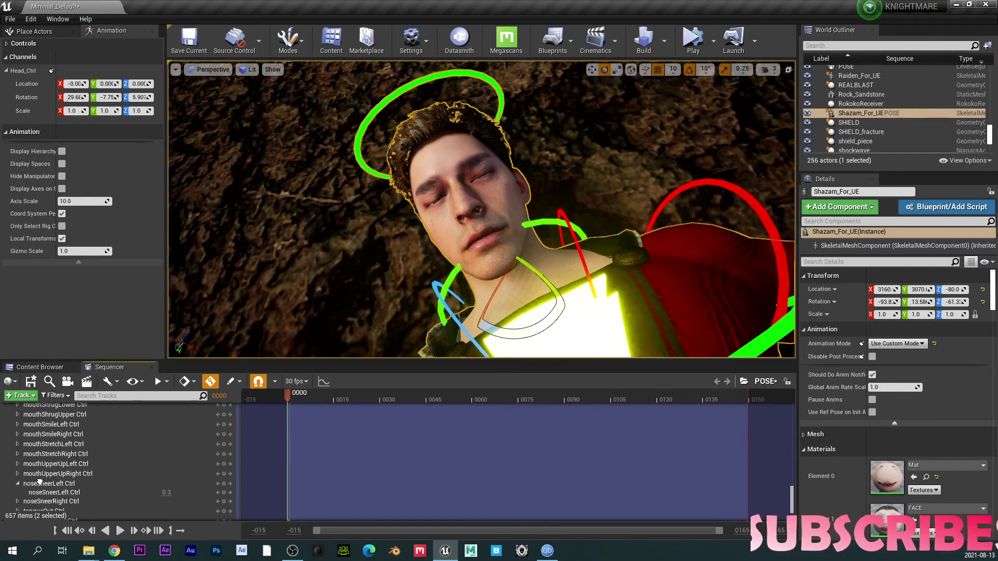
{"action": "left_click", "coordinate": [17, 464]}
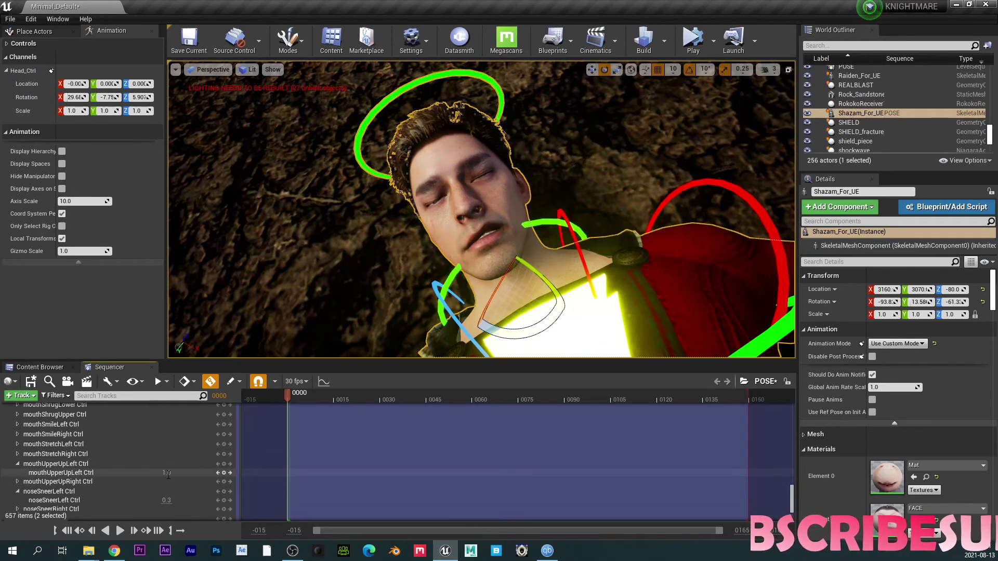
{"action": "type", "text": "0"}
{"action": "key", "text": "Return"}
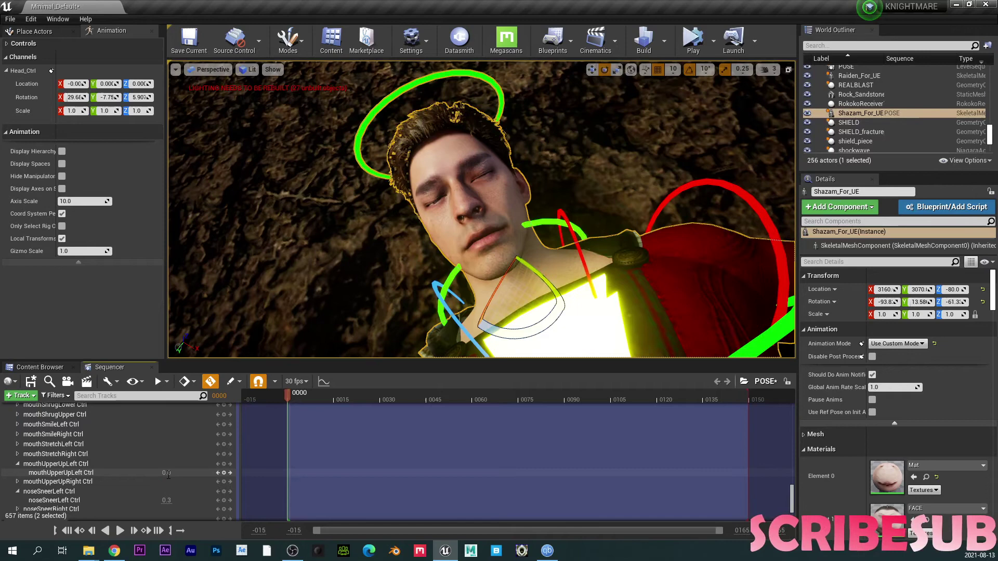
Part the lips slightly by setting mouthShrugUpper Ctrl to 0.5.
{"action": "scroll", "coordinate": [39, 433], "scroll_direction": "up", "scroll_amount": 1}
{"action": "left_click", "coordinate": [17, 438]}
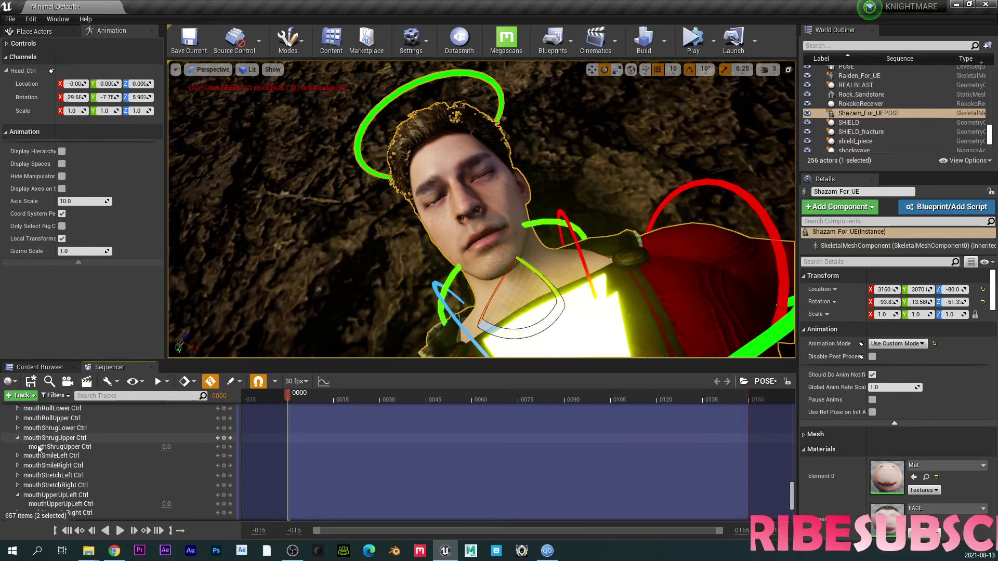
{"action": "left_click", "coordinate": [166, 447]}
{"action": "type", "text": ".5"}
{"action": "key", "text": "Return"}
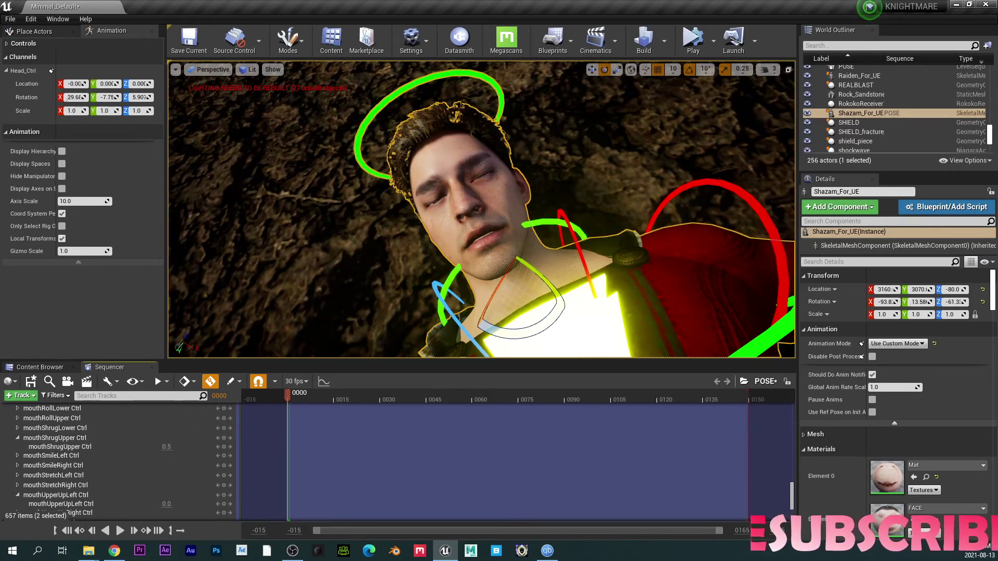
Squint the right eye by setting eyeSquintRight Ctrl to 0.5.
{"action": "scroll", "coordinate": [253, 419], "scroll_direction": "up", "scroll_amount": 4}
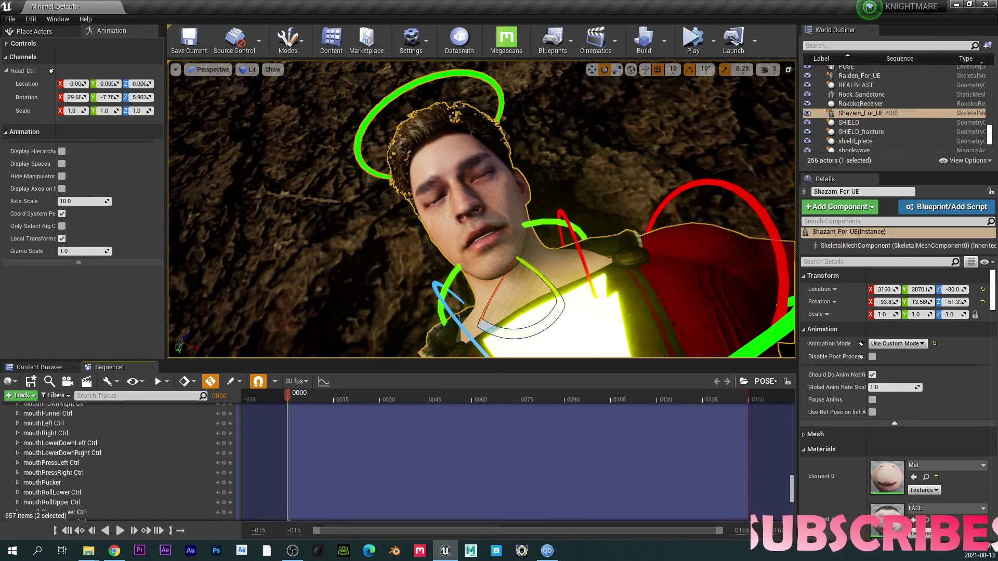
{"action": "scroll", "coordinate": [127, 462], "scroll_direction": "up", "scroll_amount": 5}
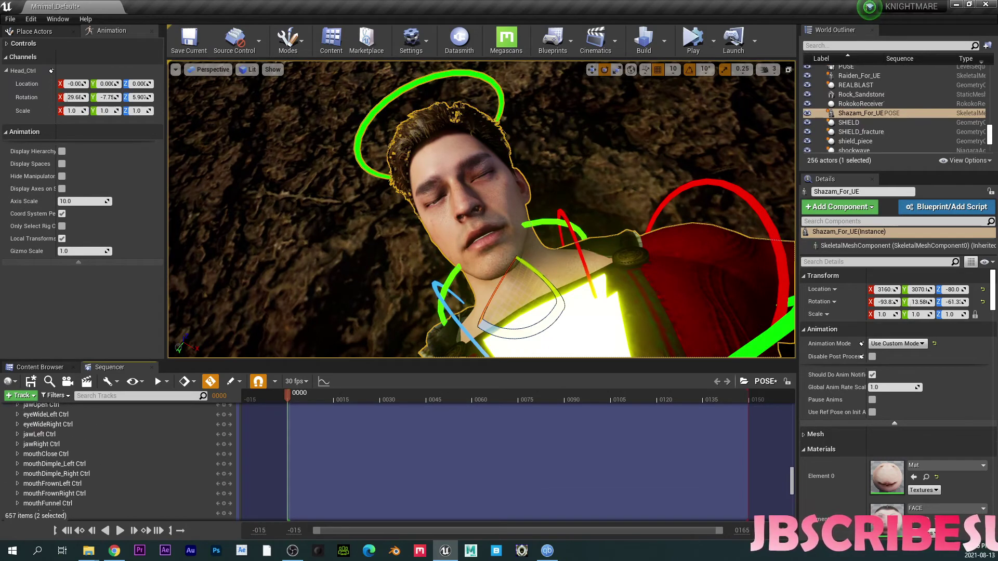
{"action": "scroll", "coordinate": [128, 462], "scroll_direction": "up", "scroll_amount": 4}
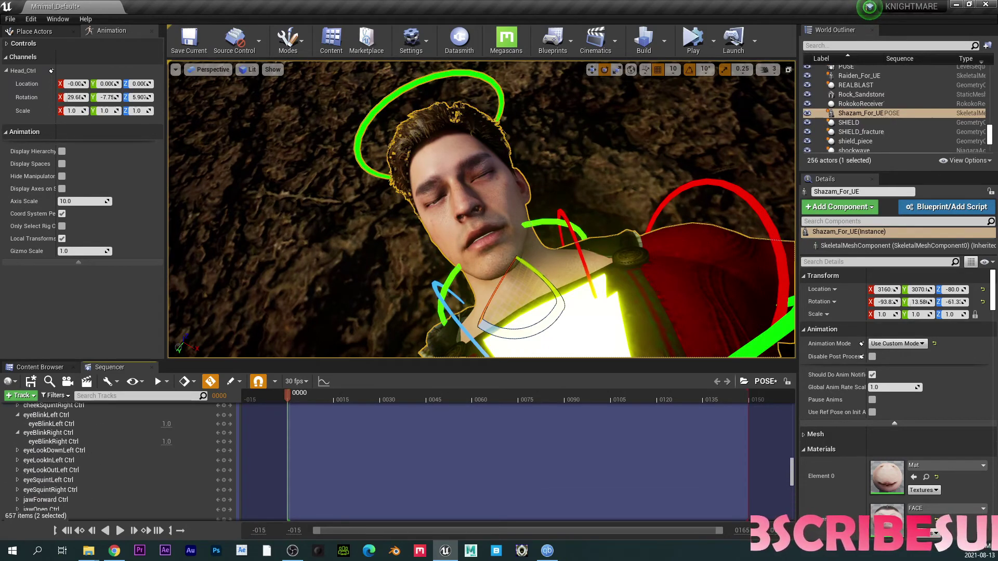
{"action": "scroll", "coordinate": [127, 462], "scroll_direction": "up", "scroll_amount": 3}
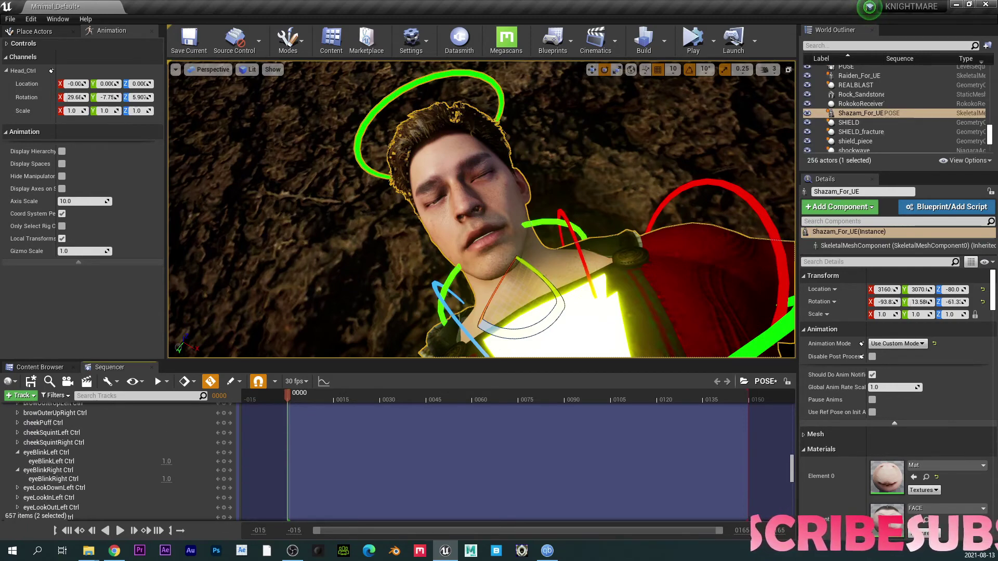
{"action": "scroll", "coordinate": [61, 405], "scroll_direction": "down", "scroll_amount": 3}
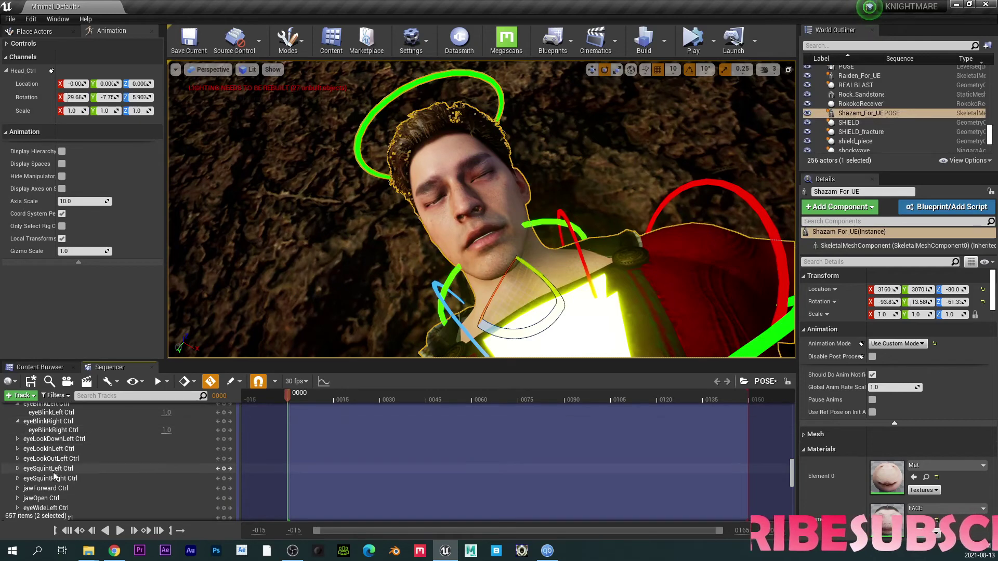
{"action": "scroll", "coordinate": [21, 436], "scroll_direction": "down", "scroll_amount": 2}
{"action": "left_click", "coordinate": [17, 440]}
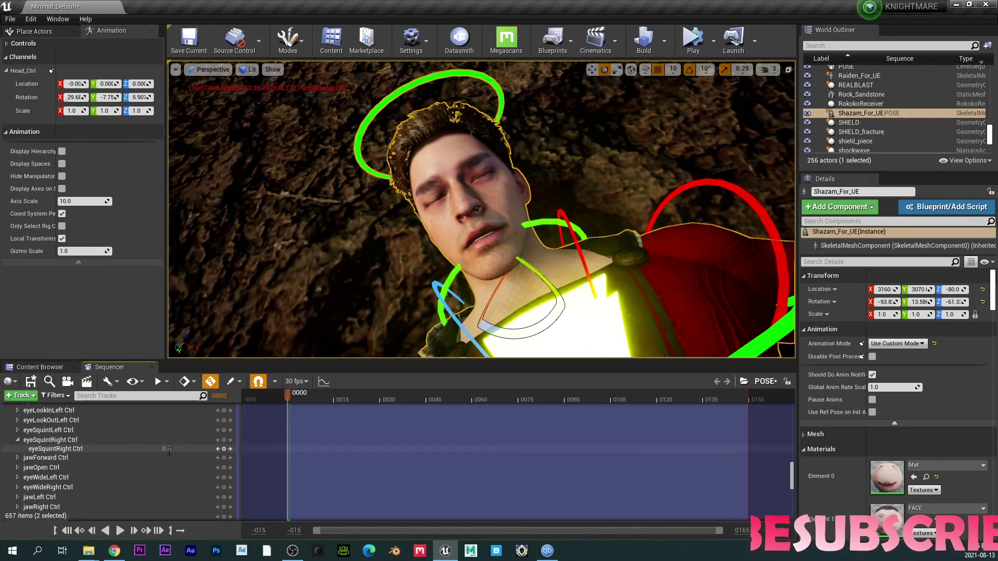
Try raising the inner brows with BrowInnerUp Ctrl at 1.0 and lower the value back.
{"action": "scroll", "coordinate": [31, 470], "scroll_direction": "up", "scroll_amount": 3}
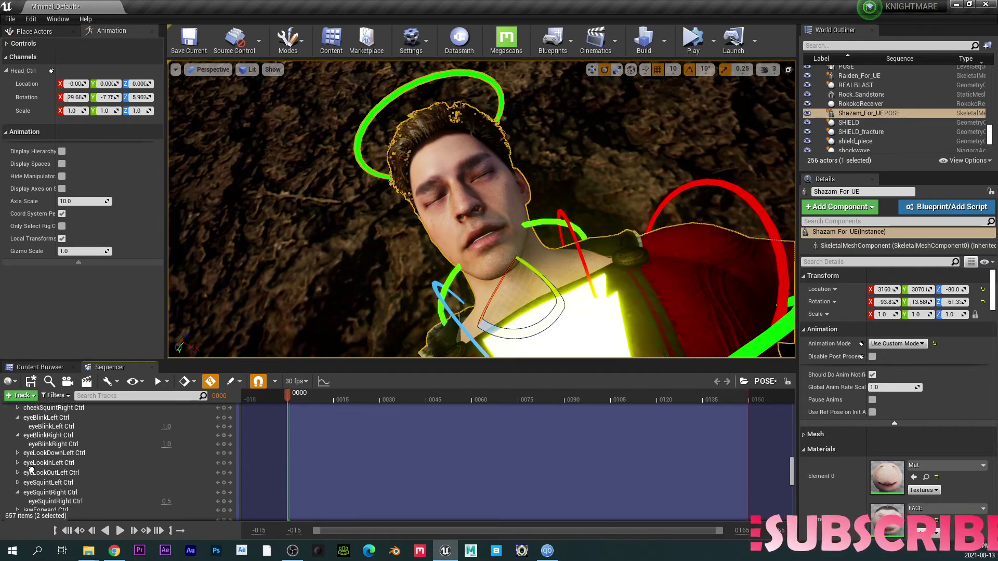
{"action": "scroll", "coordinate": [31, 470], "scroll_direction": "up", "scroll_amount": 3}
{"action": "scroll", "coordinate": [35, 454], "scroll_direction": "up", "scroll_amount": 1}
{"action": "left_click", "coordinate": [18, 435]}
{"action": "left_click", "coordinate": [170, 445]}
{"action": "type", "text": "0.5"}
{"action": "key", "text": "Return"}
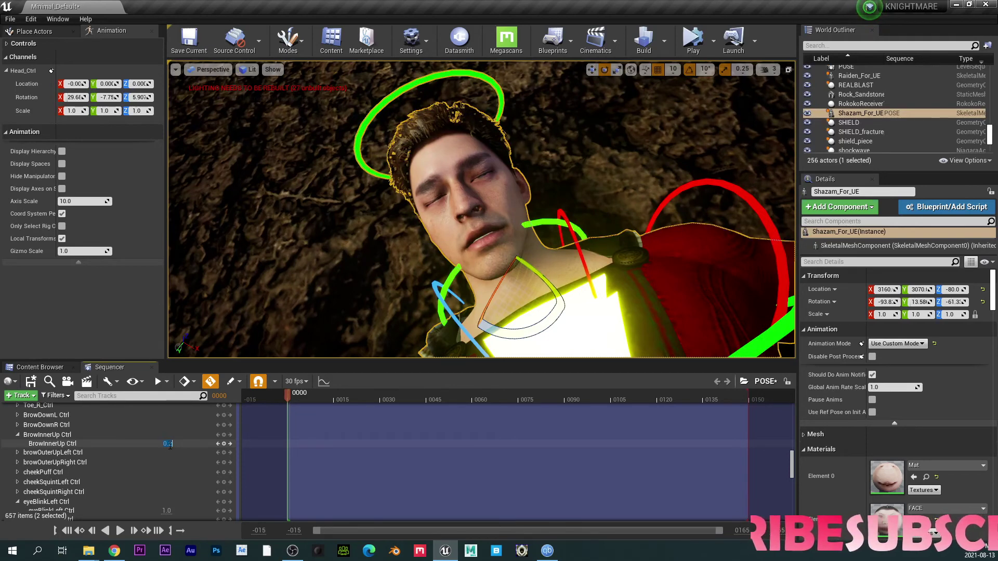
{"action": "key", "text": "Return"}
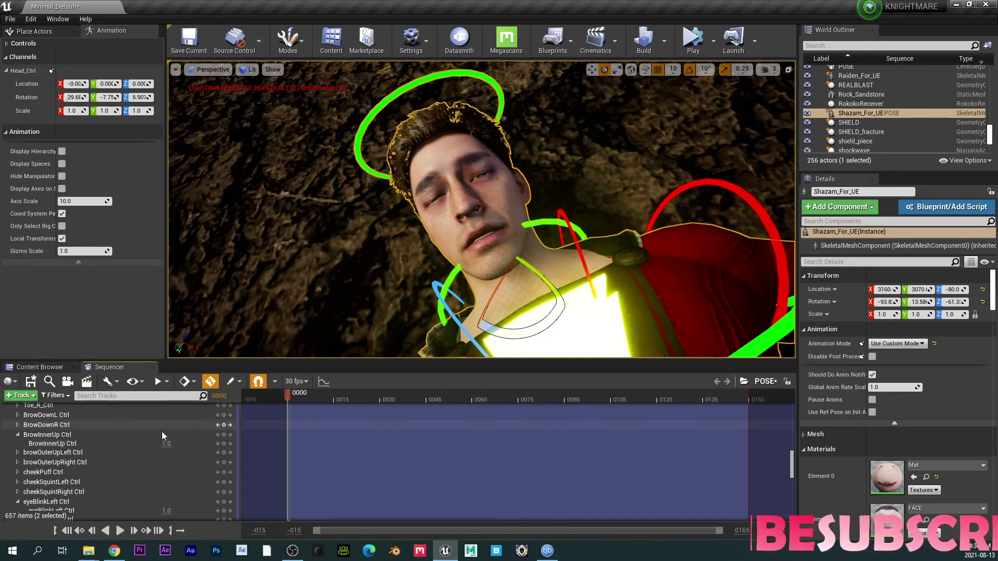
{"action": "key", "text": "Return"}
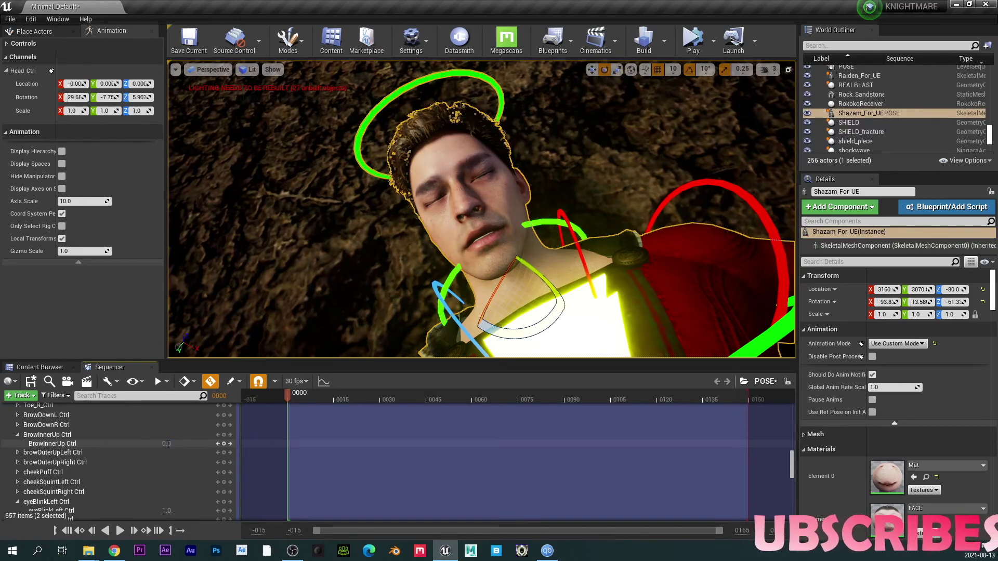
Reset all location and rotation channels of Head_Ctrl to 0.
{"action": "scroll", "coordinate": [45, 475], "scroll_direction": "up", "scroll_amount": 4}
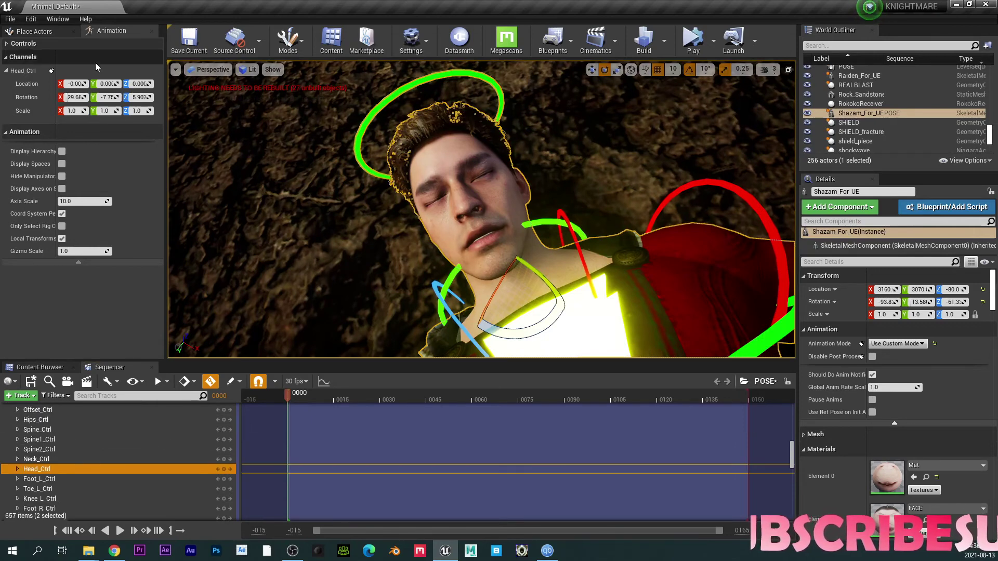
{"action": "left_click", "coordinate": [17, 469]}
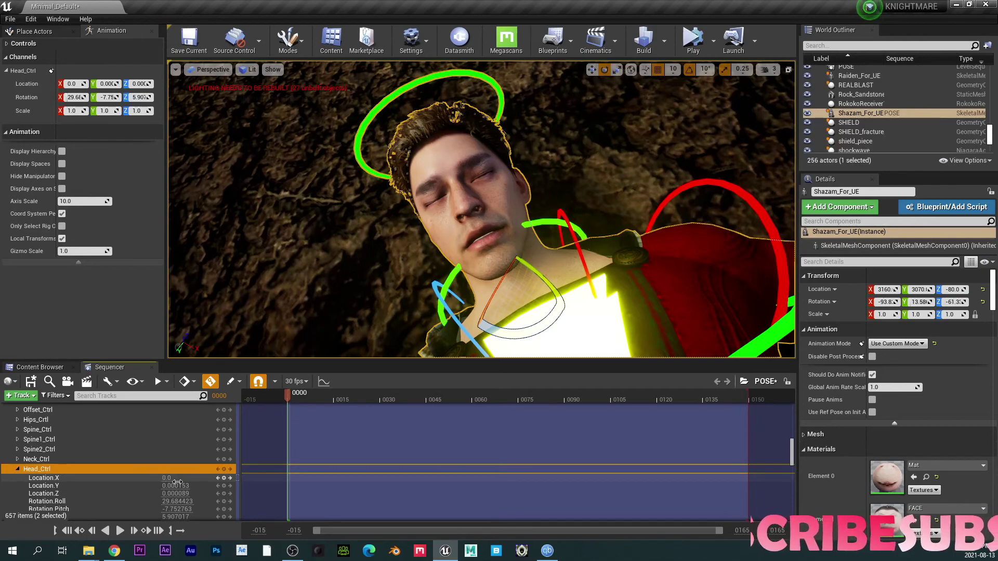
{"action": "type", "text": "0"}
{"action": "key", "text": "Tab"}
{"action": "type", "text": "0"}
{"action": "key", "text": "Tab"}
{"action": "type", "text": "0"}
{"action": "key", "text": "Tab"}
{"action": "type", "text": "0"}
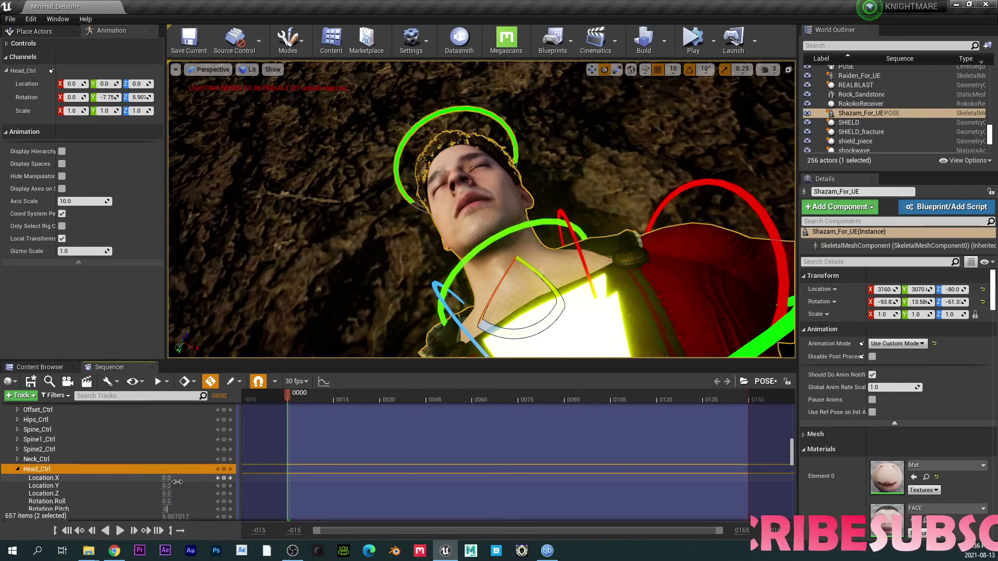
{"action": "key", "text": "Tab"}
{"action": "type", "text": "0"}
{"action": "key", "text": "Return"}
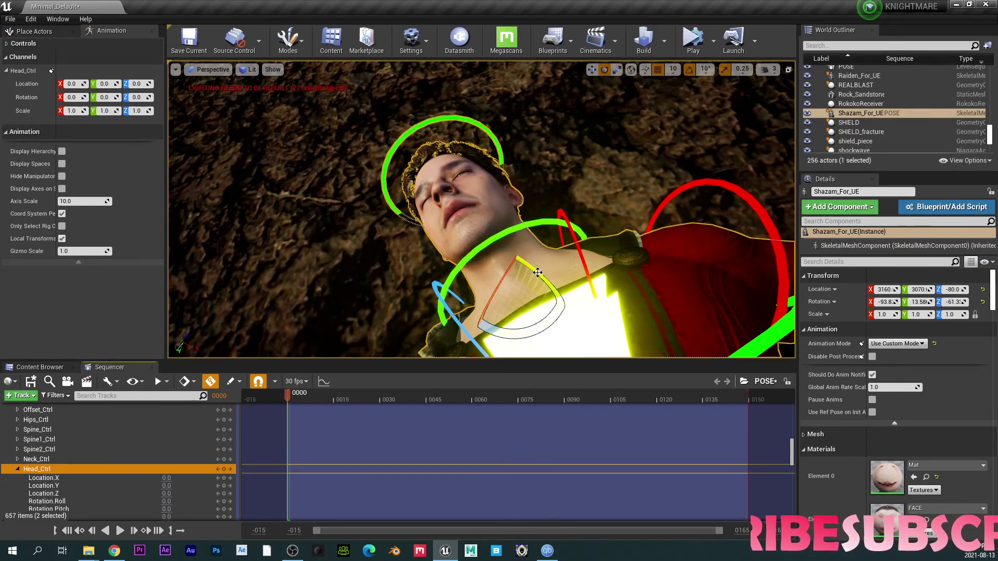
Simulate the level and inspect the lying character and his cape from above.
{"action": "right_click_drag", "start_coordinate": [536, 272], "coordinate": [567, 177]}
{"action": "right_click_drag", "start_coordinate": [608, 222], "coordinate": [526, 270]}
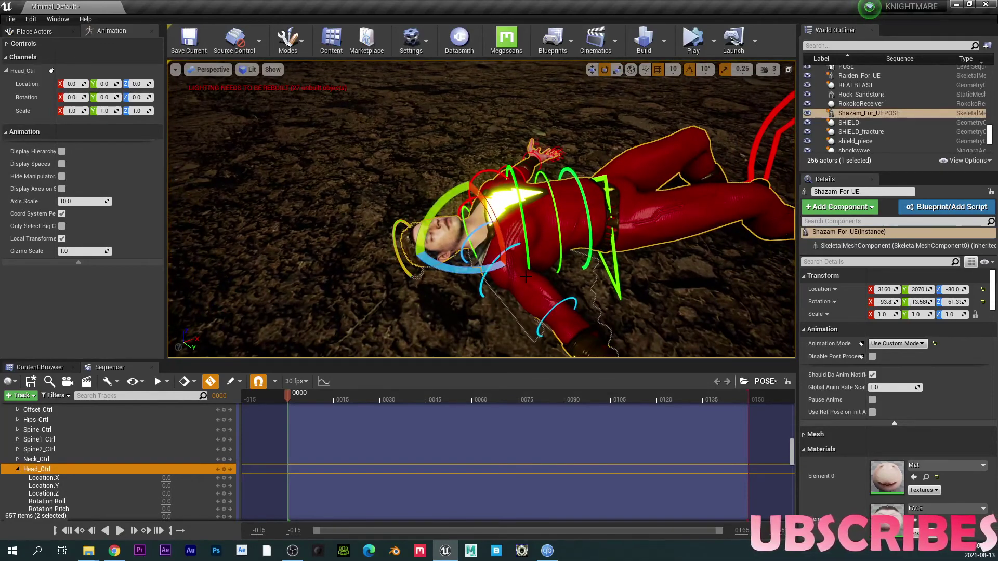
{"action": "left_click", "coordinate": [714, 42]}
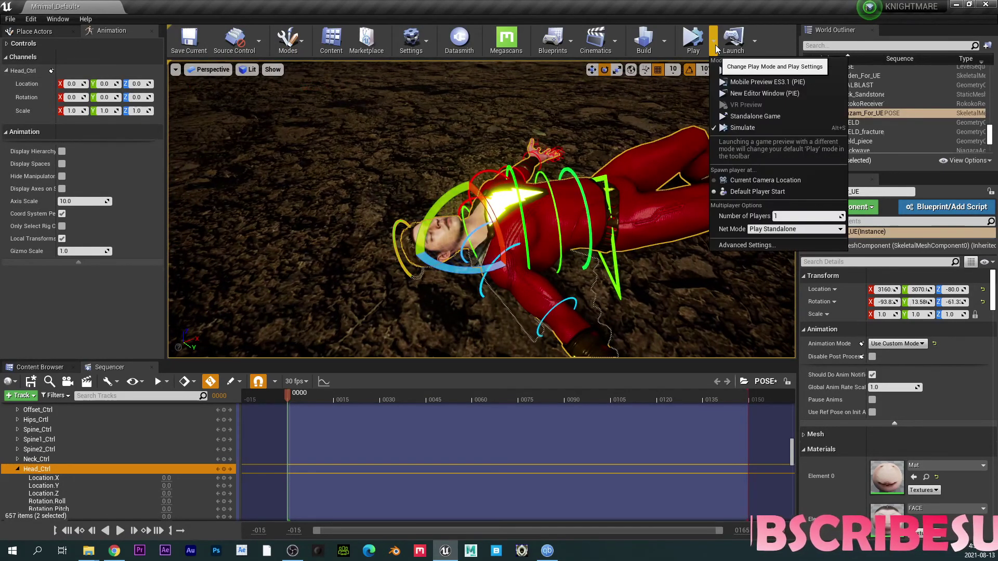
{"action": "left_click", "coordinate": [735, 128]}
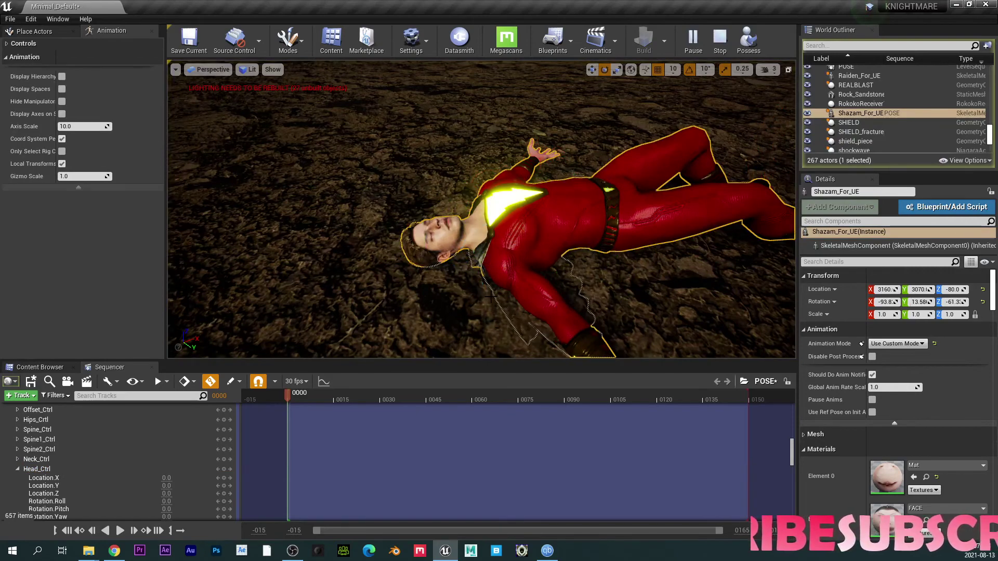
{"action": "right_click_drag", "start_coordinate": [481, 210], "coordinate": [486, 320]}
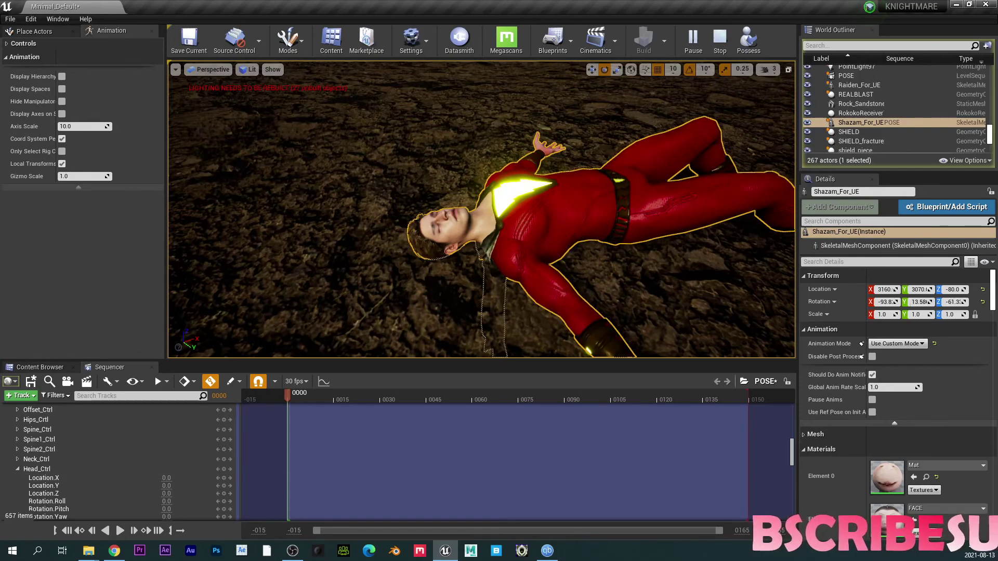
Select Shazam_For_UE in the running simulation and raise it to a Z location of -40.
{"action": "left_click", "coordinate": [556, 208]}
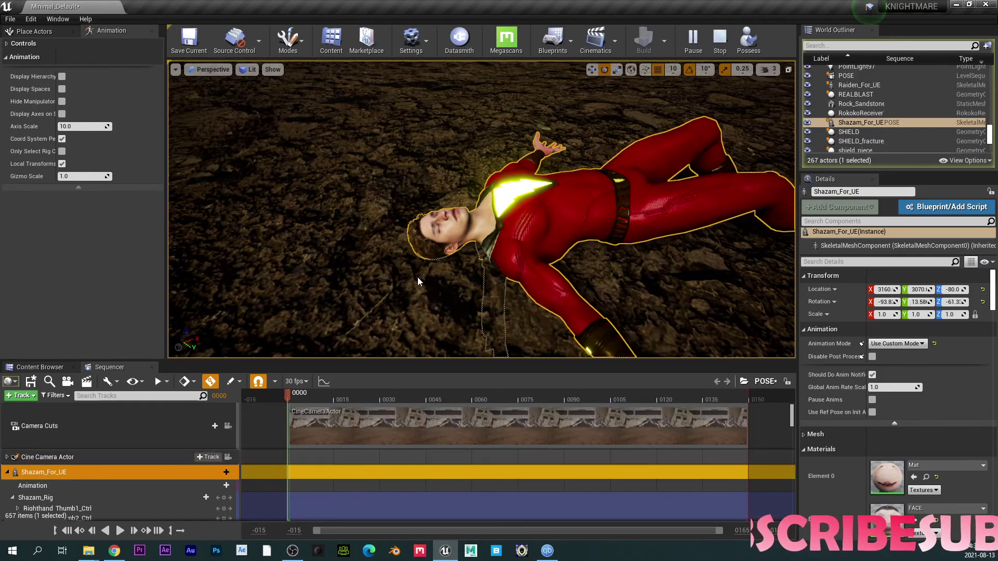
{"action": "right_click_drag", "start_coordinate": [420, 280], "coordinate": [513, 248]}
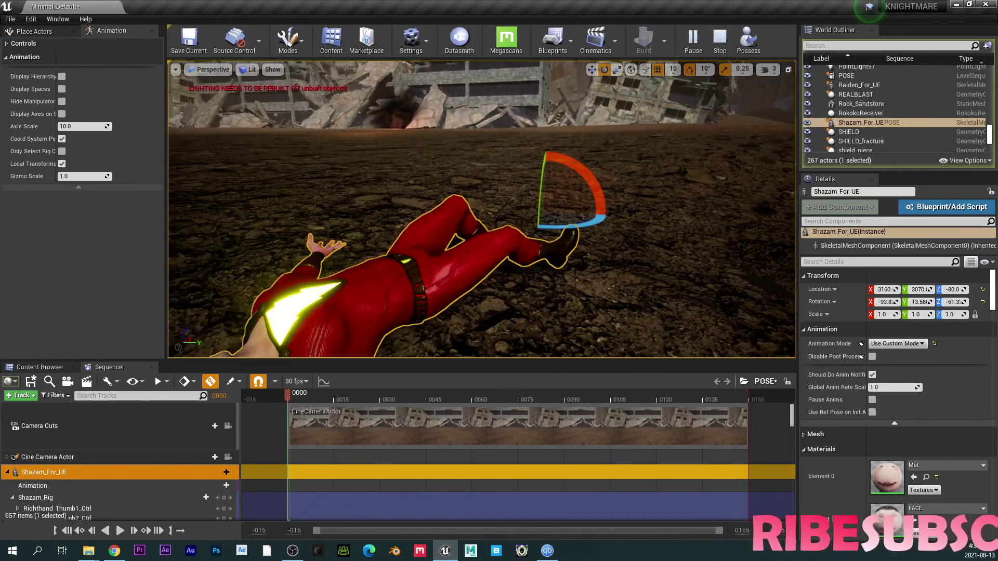
{"action": "key", "text": "w"}
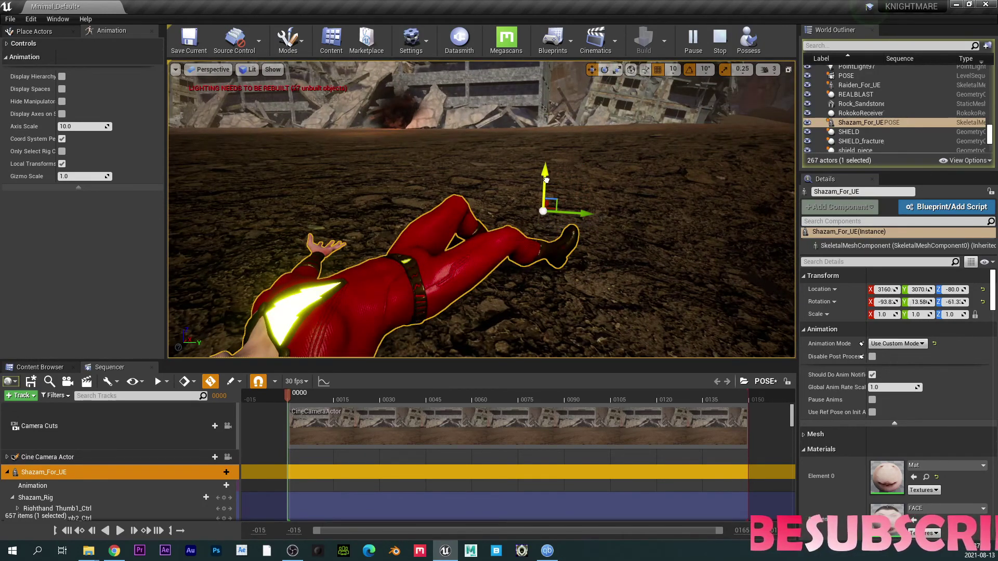
{"action": "left_click_drag", "start_coordinate": [545, 159], "coordinate": [546, 78]}
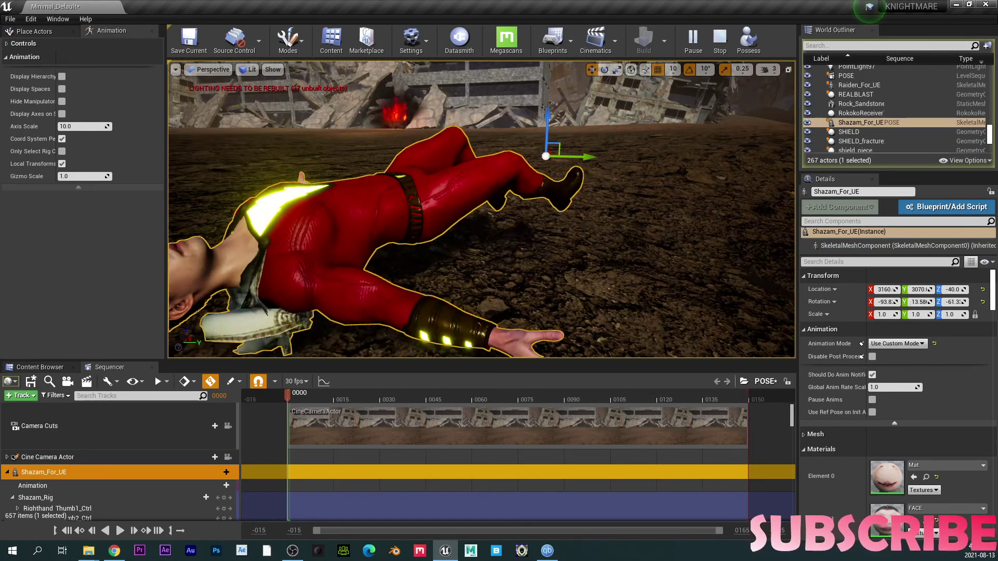
Lift Shazam_For_UE in two moves, to Z locations of -10 and 20, to swing the simulated cape.
{"action": "right_click_drag", "start_coordinate": [464, 236], "coordinate": [333, 235]}
{"action": "right_click_drag", "start_coordinate": [464, 235], "coordinate": [464, 235]}
{"action": "right_click_drag", "start_coordinate": [652, 137], "coordinate": [651, 136]}
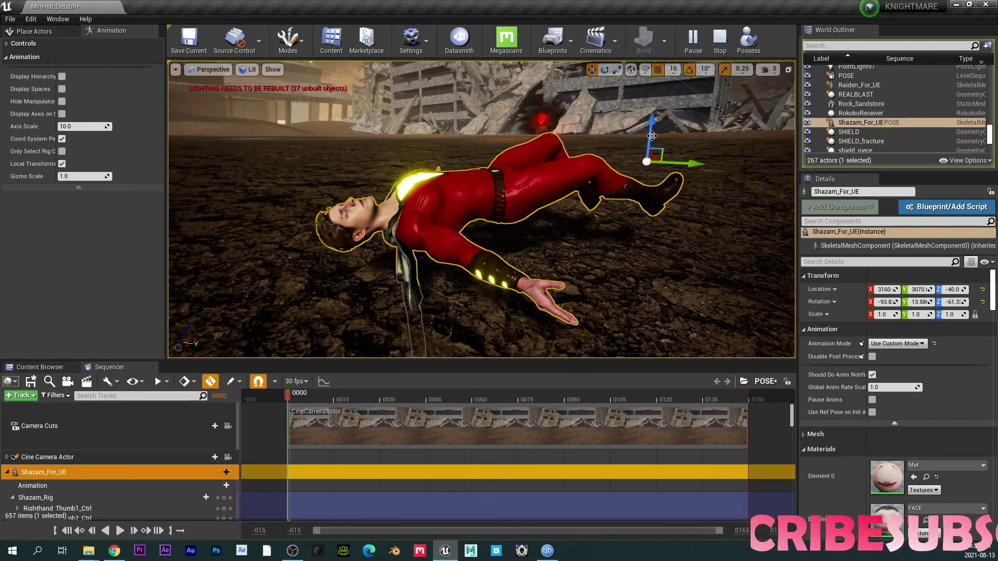
{"action": "left_click_drag", "start_coordinate": [651, 136], "coordinate": [657, 94]}
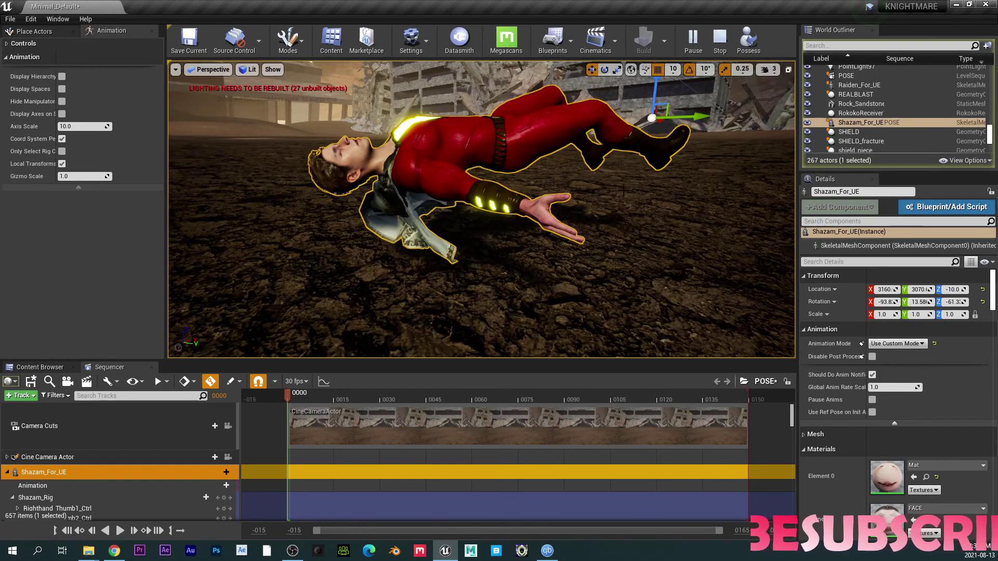
{"action": "middle_click_drag", "start_coordinate": [481, 210], "coordinate": [540, 89]}
{"action": "right_click_drag", "start_coordinate": [481, 209], "coordinate": [426, 302]}
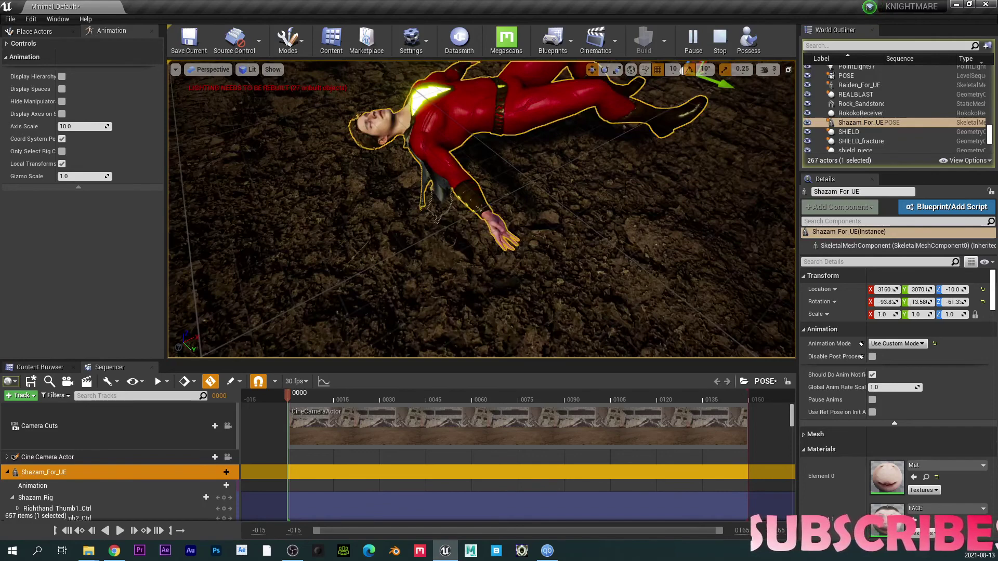
{"action": "right_click_drag", "start_coordinate": [532, 249], "coordinate": [528, 234]}
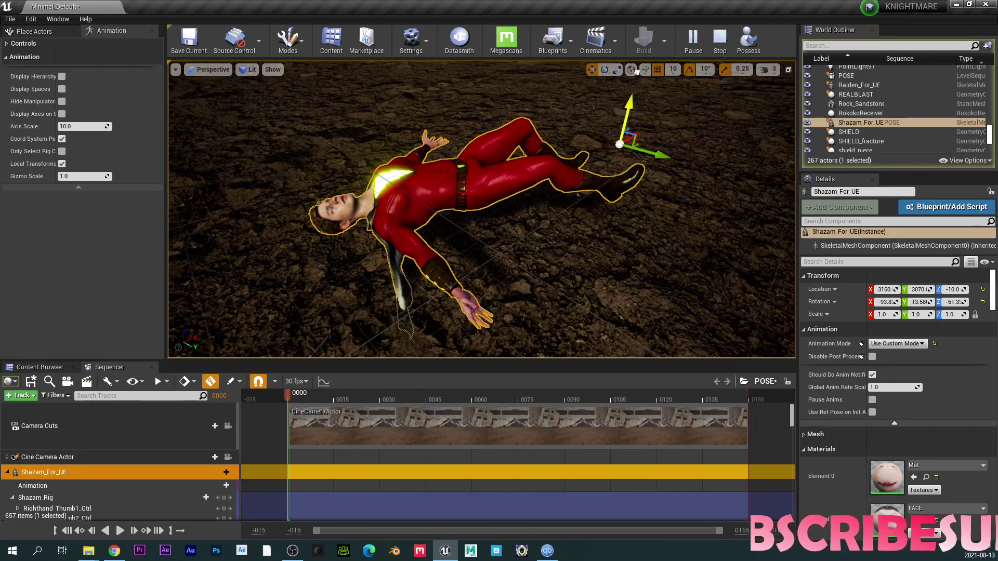
{"action": "left_click_drag", "start_coordinate": [629, 104], "coordinate": [647, 61]}
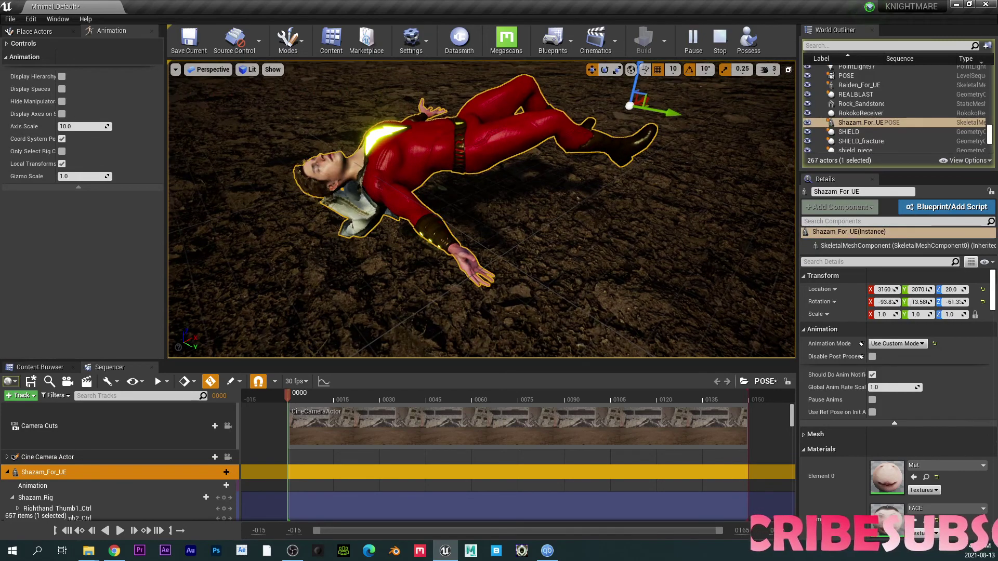
Lift Shazam_For_UE well above the ground to a Z location of 60.
{"action": "right_click_drag", "start_coordinate": [613, 186], "coordinate": [632, 128]}
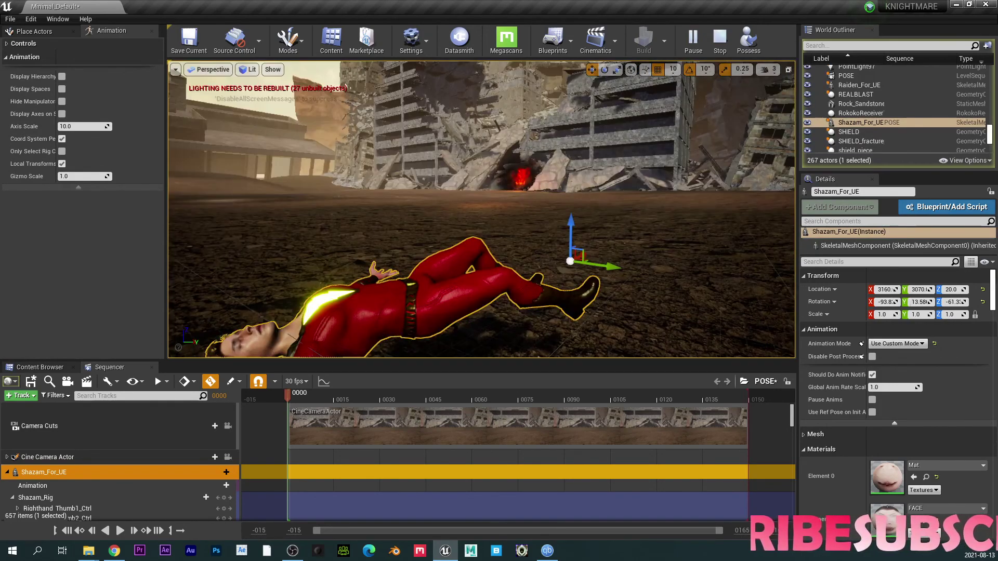
{"action": "scroll", "coordinate": [481, 209], "scroll_direction": "down", "scroll_amount": 3}
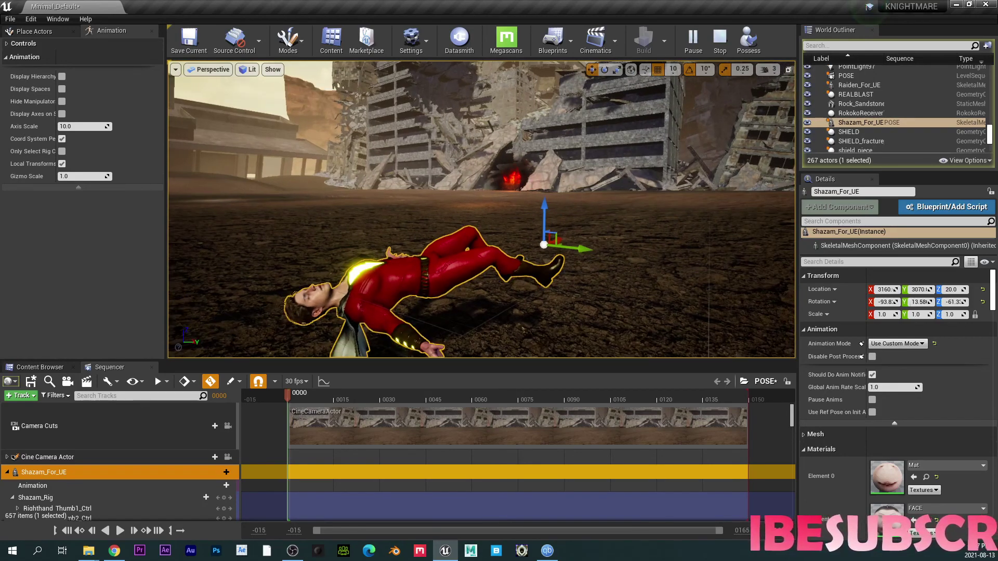
{"action": "right_click_drag", "start_coordinate": [482, 210], "coordinate": [468, 209]}
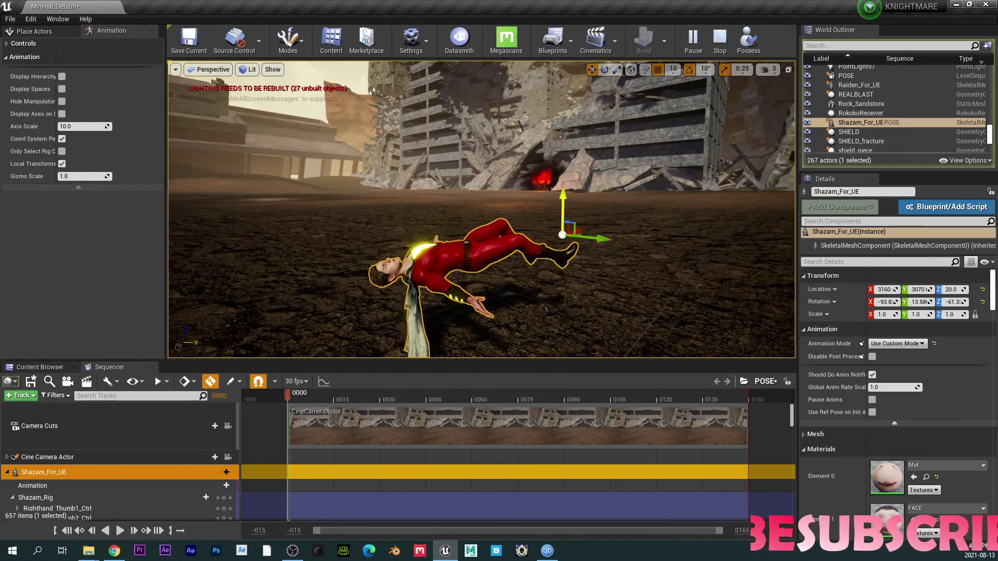
{"action": "left_click_drag", "start_coordinate": [563, 203], "coordinate": [565, 169]}
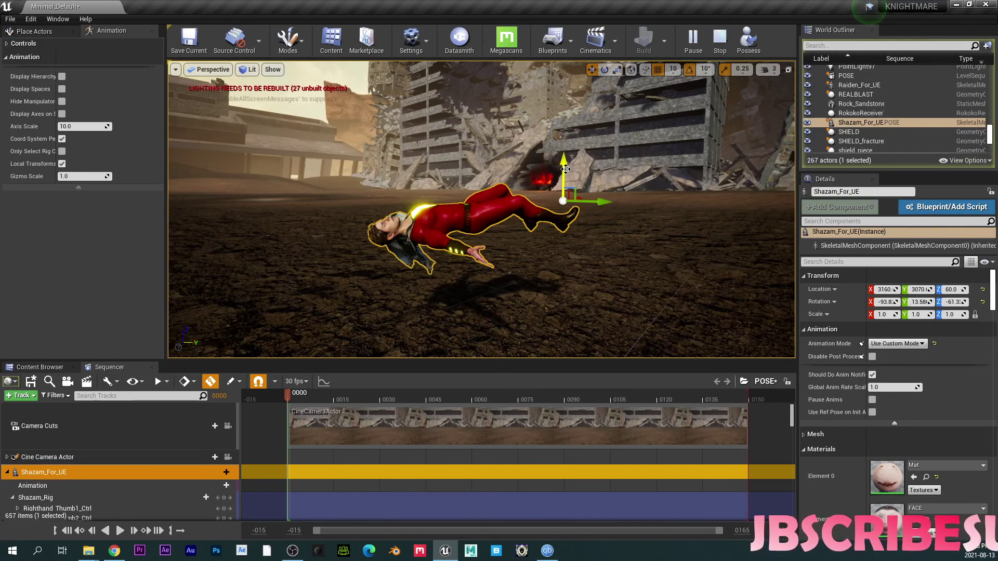
Lower Shazam_For_UE to a Z location of -40 and stop the simulation.
{"action": "right_click_drag", "start_coordinate": [565, 169], "coordinate": [557, 222]}
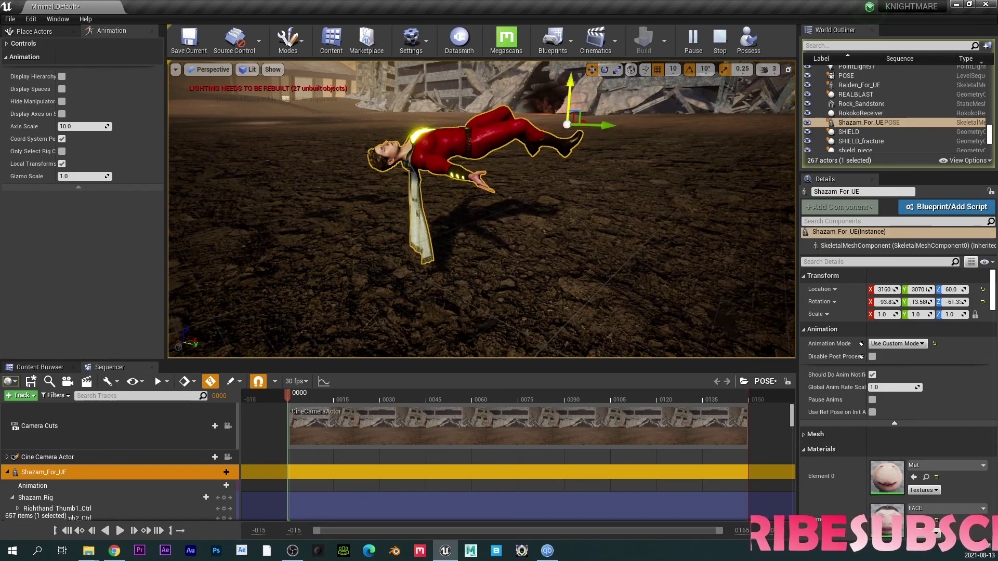
{"action": "left_click_drag", "start_coordinate": [572, 89], "coordinate": [559, 181]}
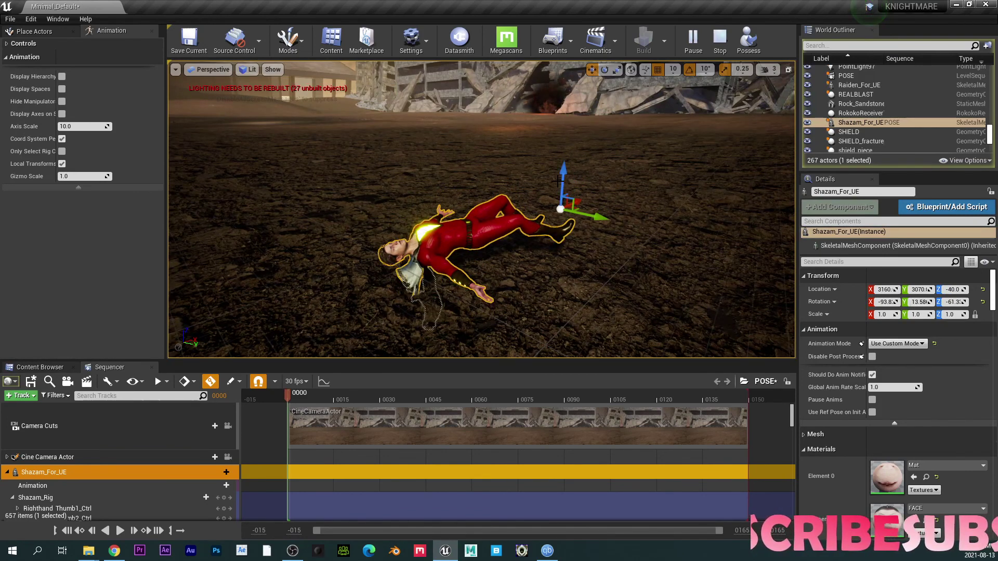
{"action": "left_click", "coordinate": [717, 38]}
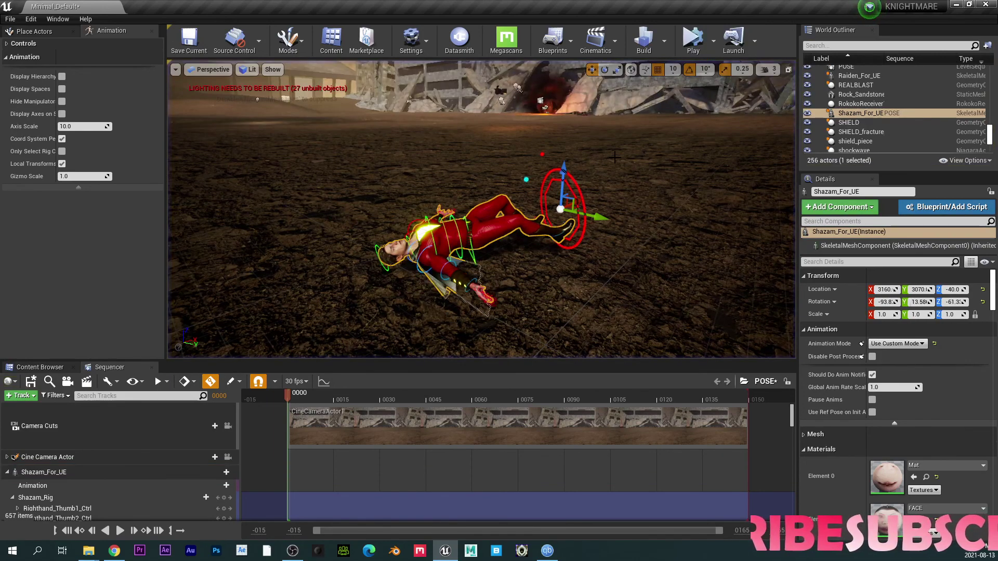